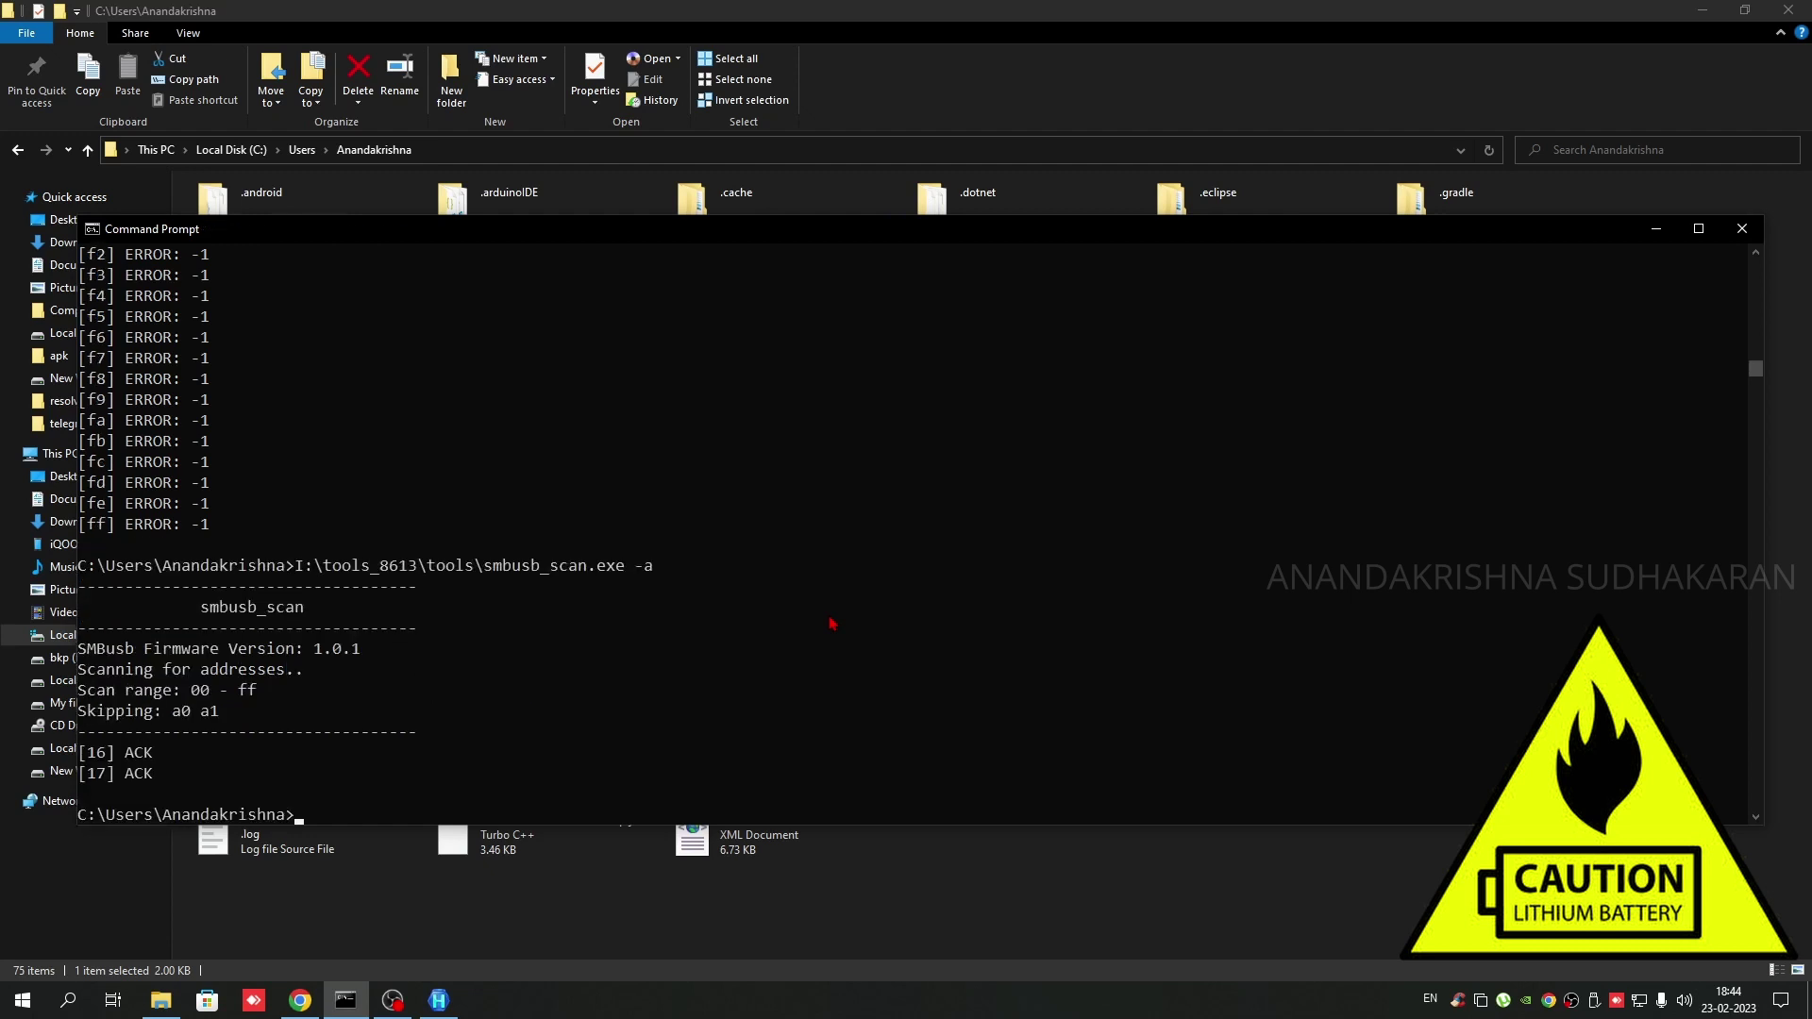
Run smbusb_sbsreport.exe from history to print the battery report (52% charge, 10825 mV, 10 cycles)
key("Up")
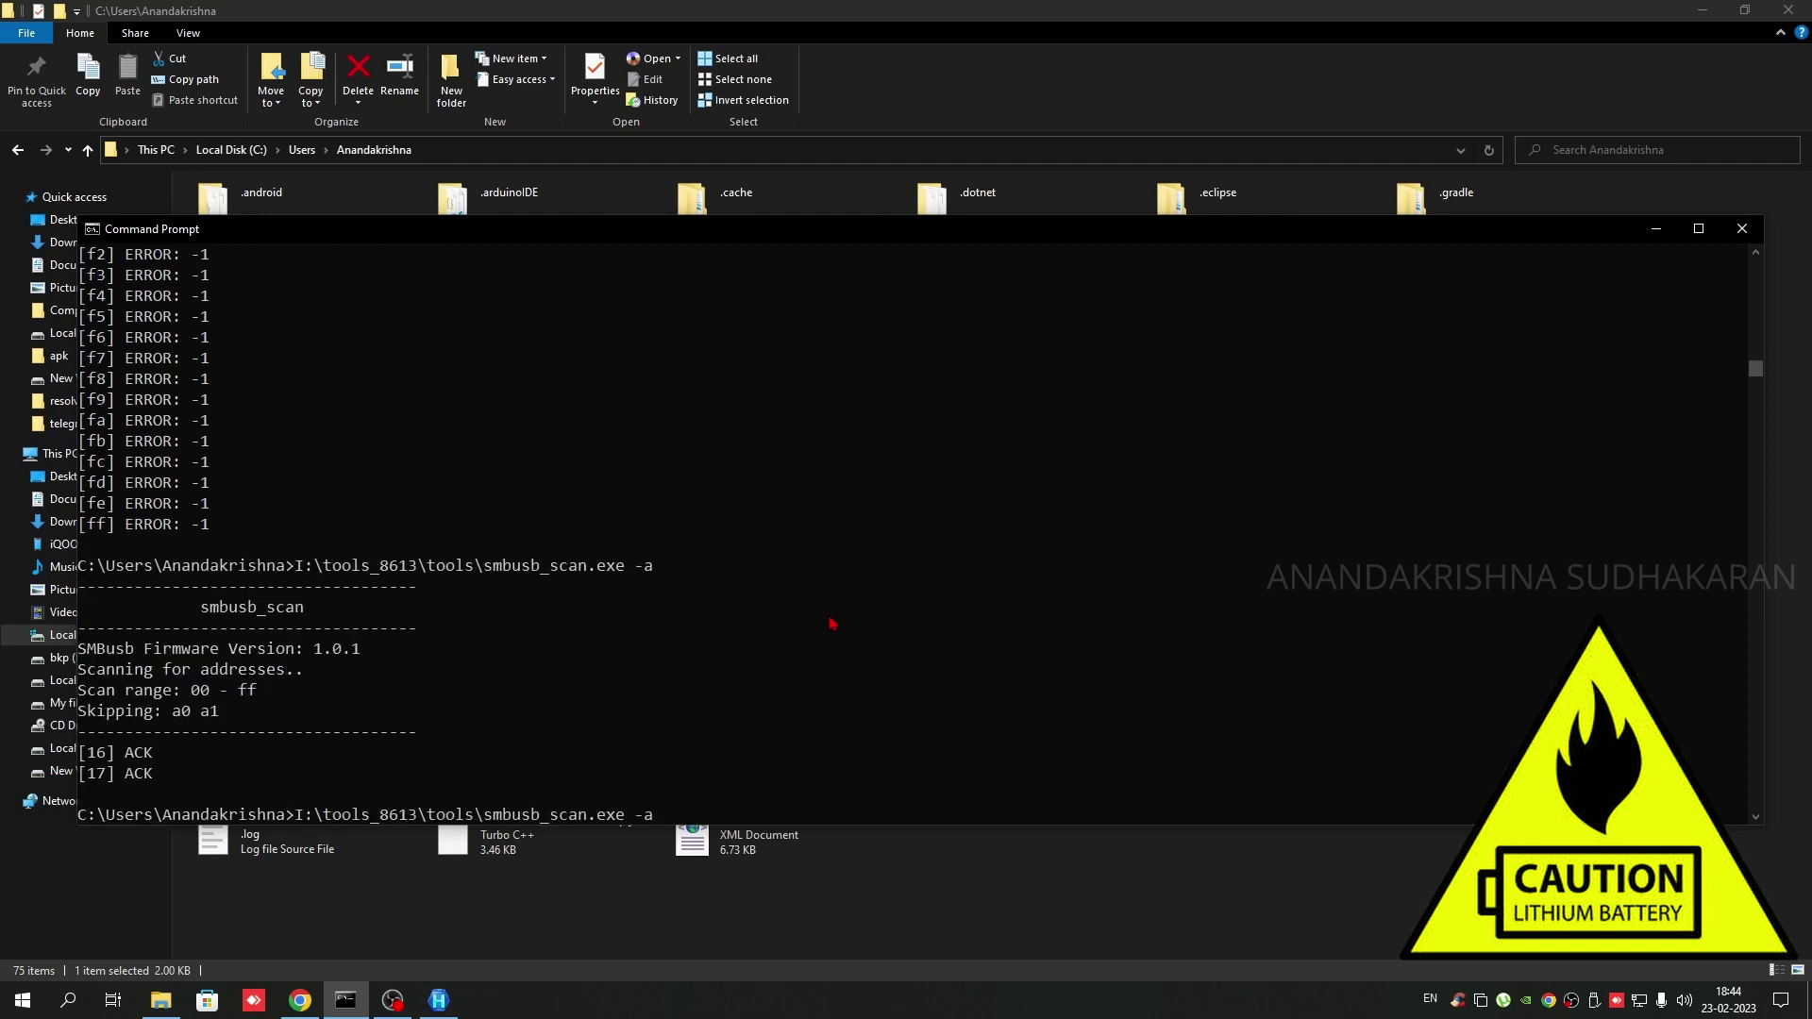
key("Up")
key("Up")
key("Up")
key("Up")
key("Up")
key("Up")
key("Up")
key("Down")
key("Down")
key("Down")
key("Return")
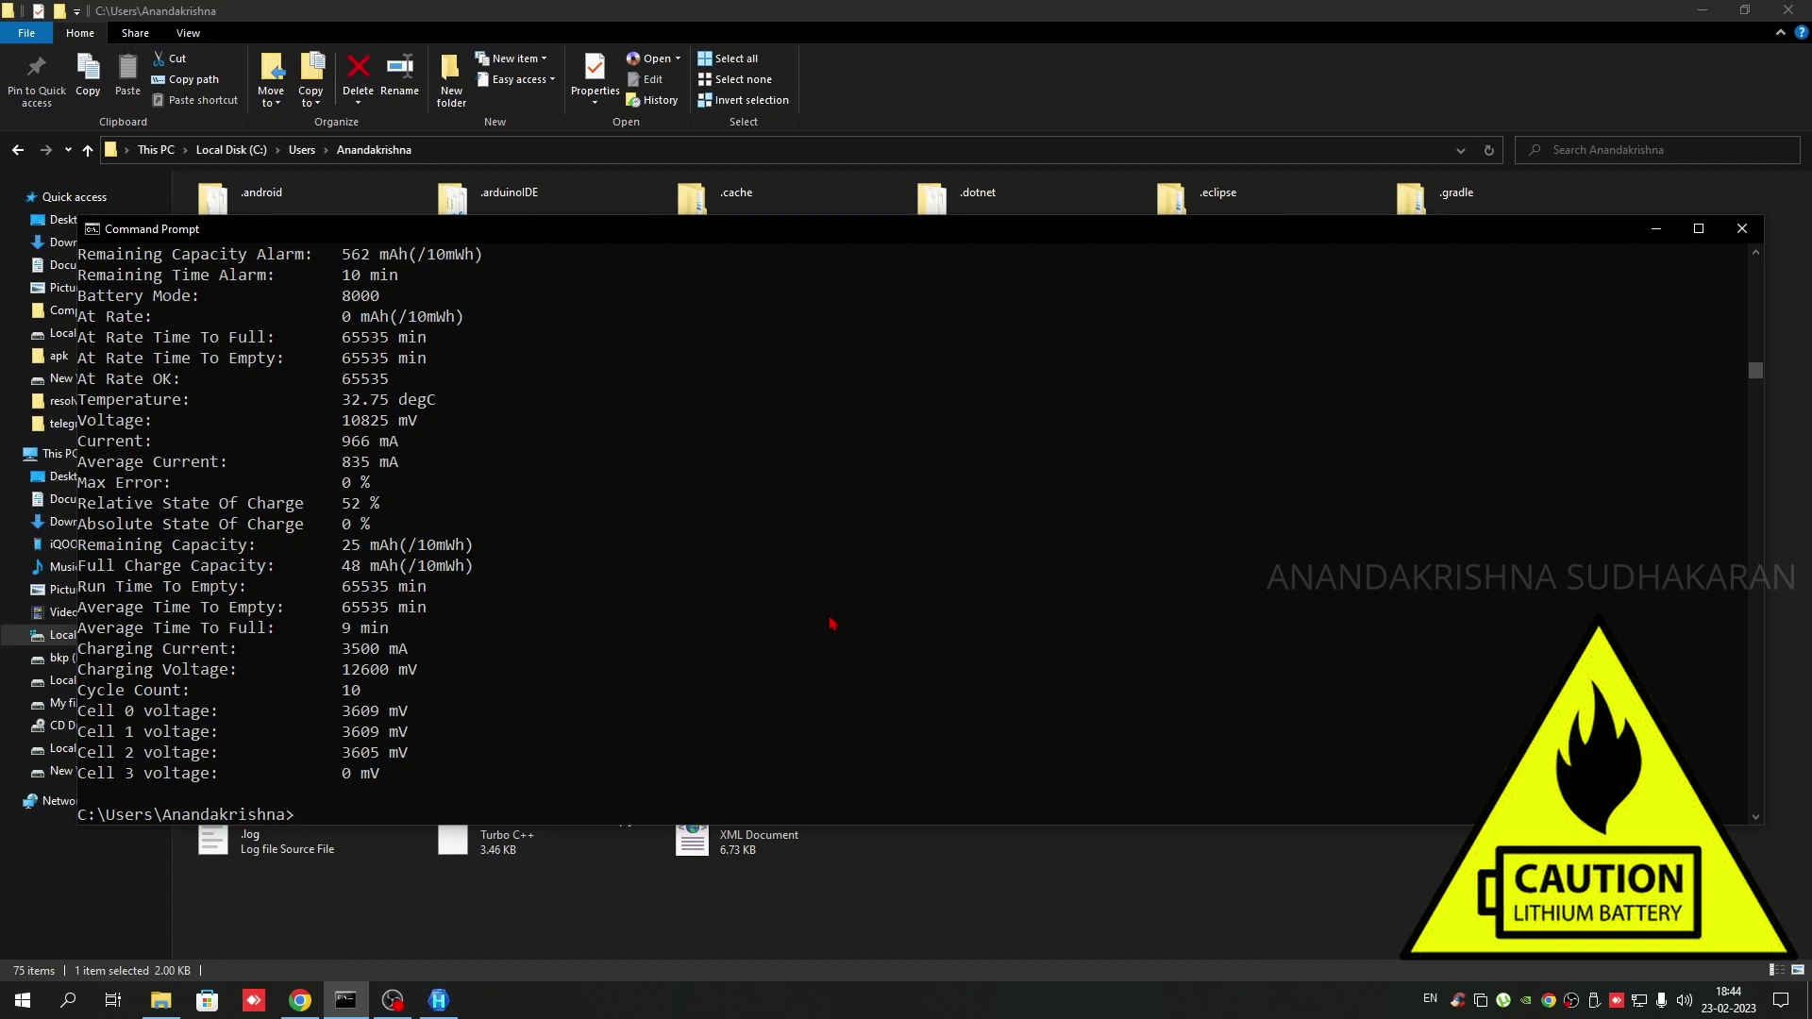
Rerun the battery report twice for fresh readings
key("Up")
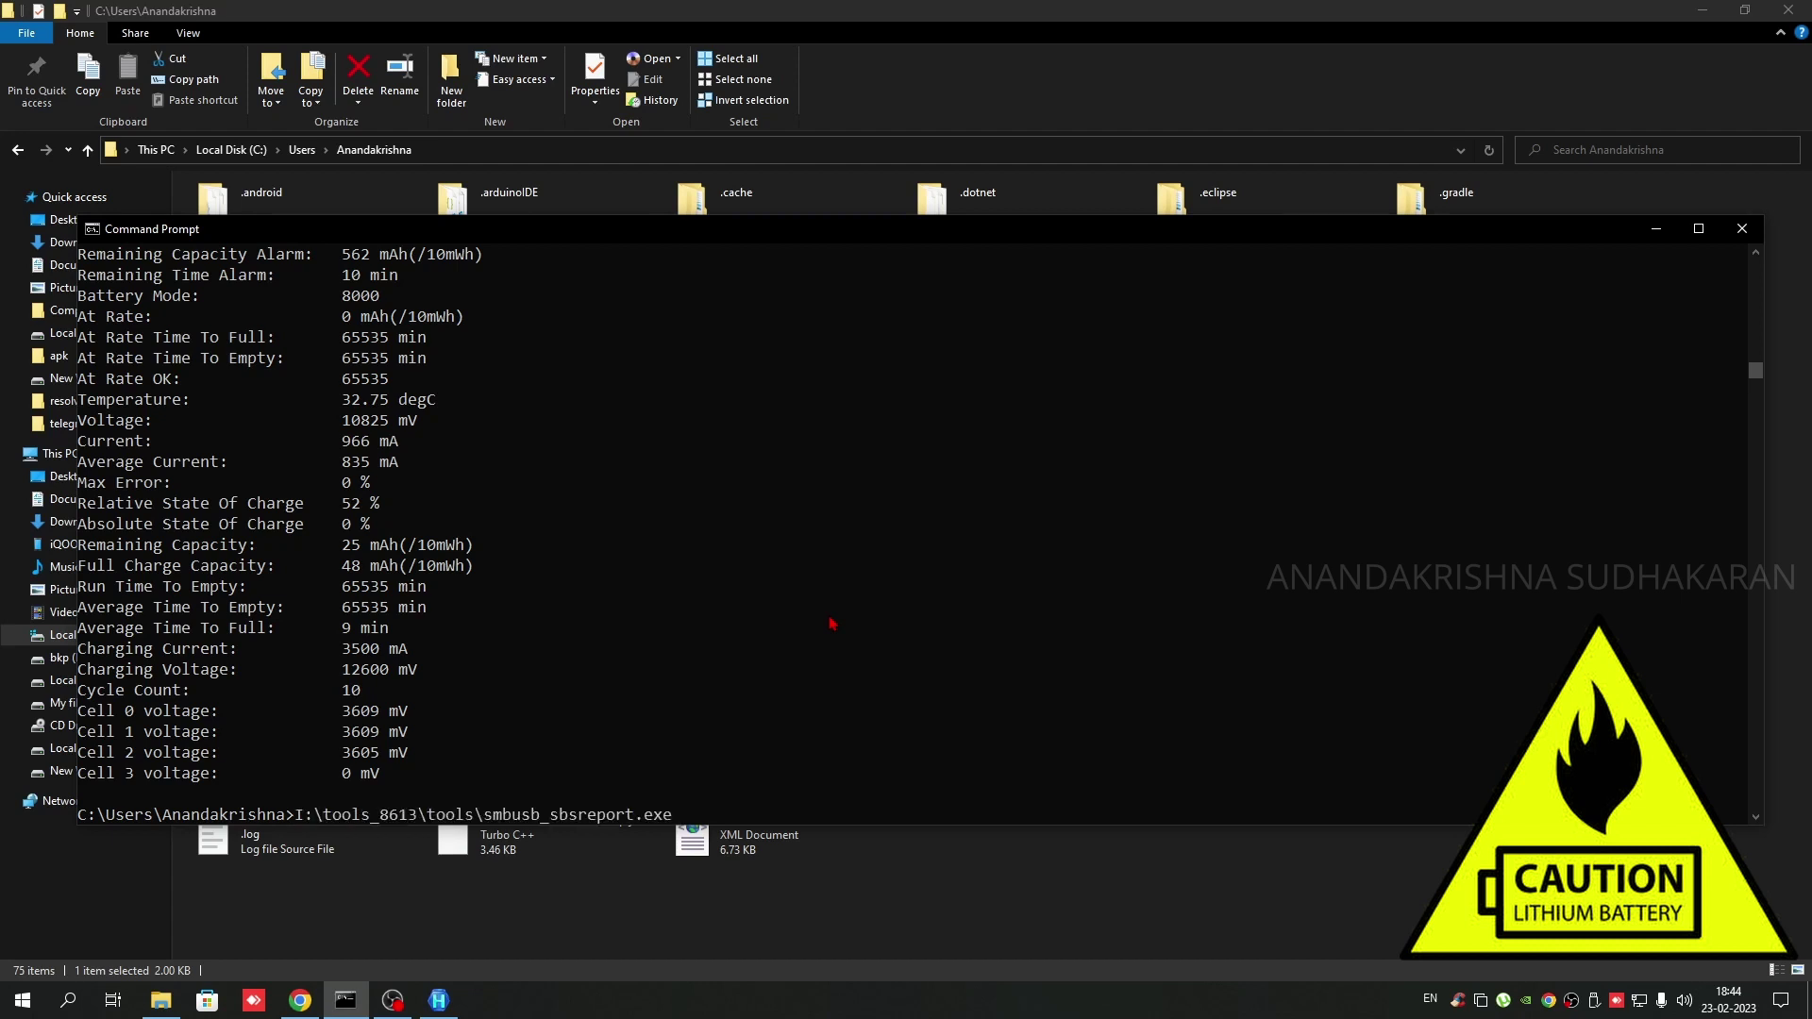
key("Return")
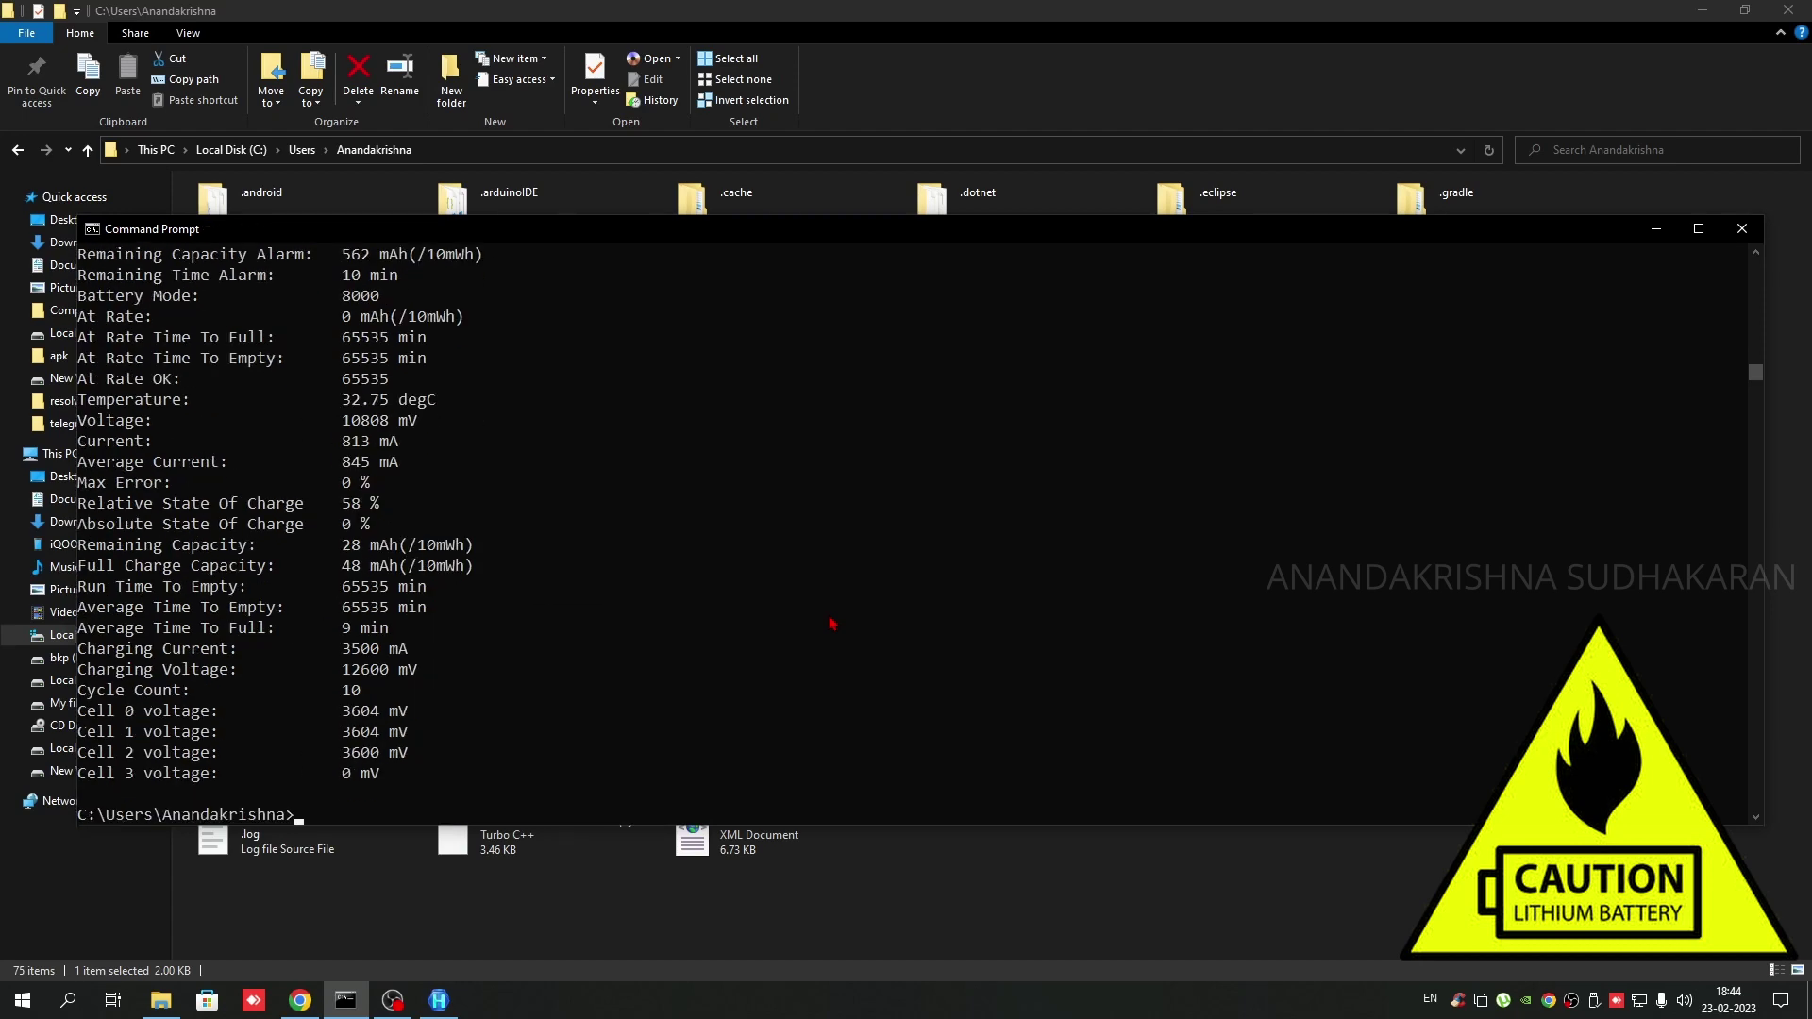
key("Up")
key("Return")
Bring Hex Workshop to the front and close it
mouse_move(438, 1001)
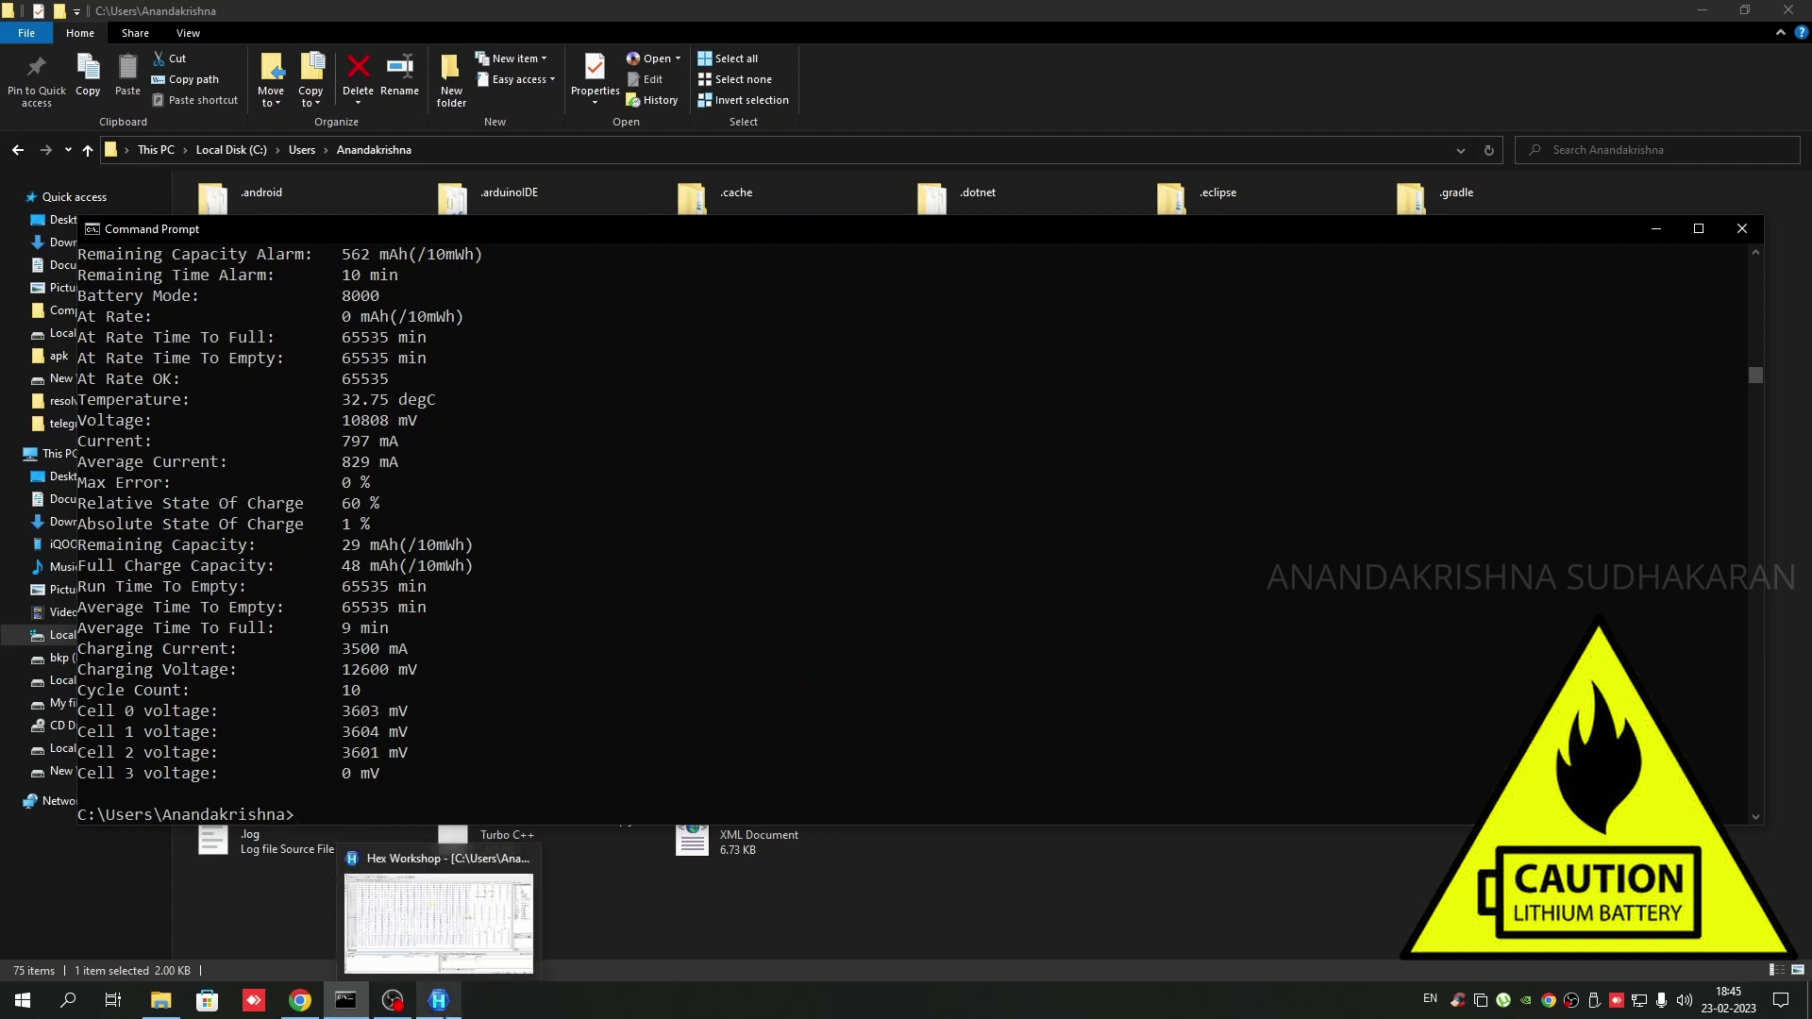
left_click(439, 915)
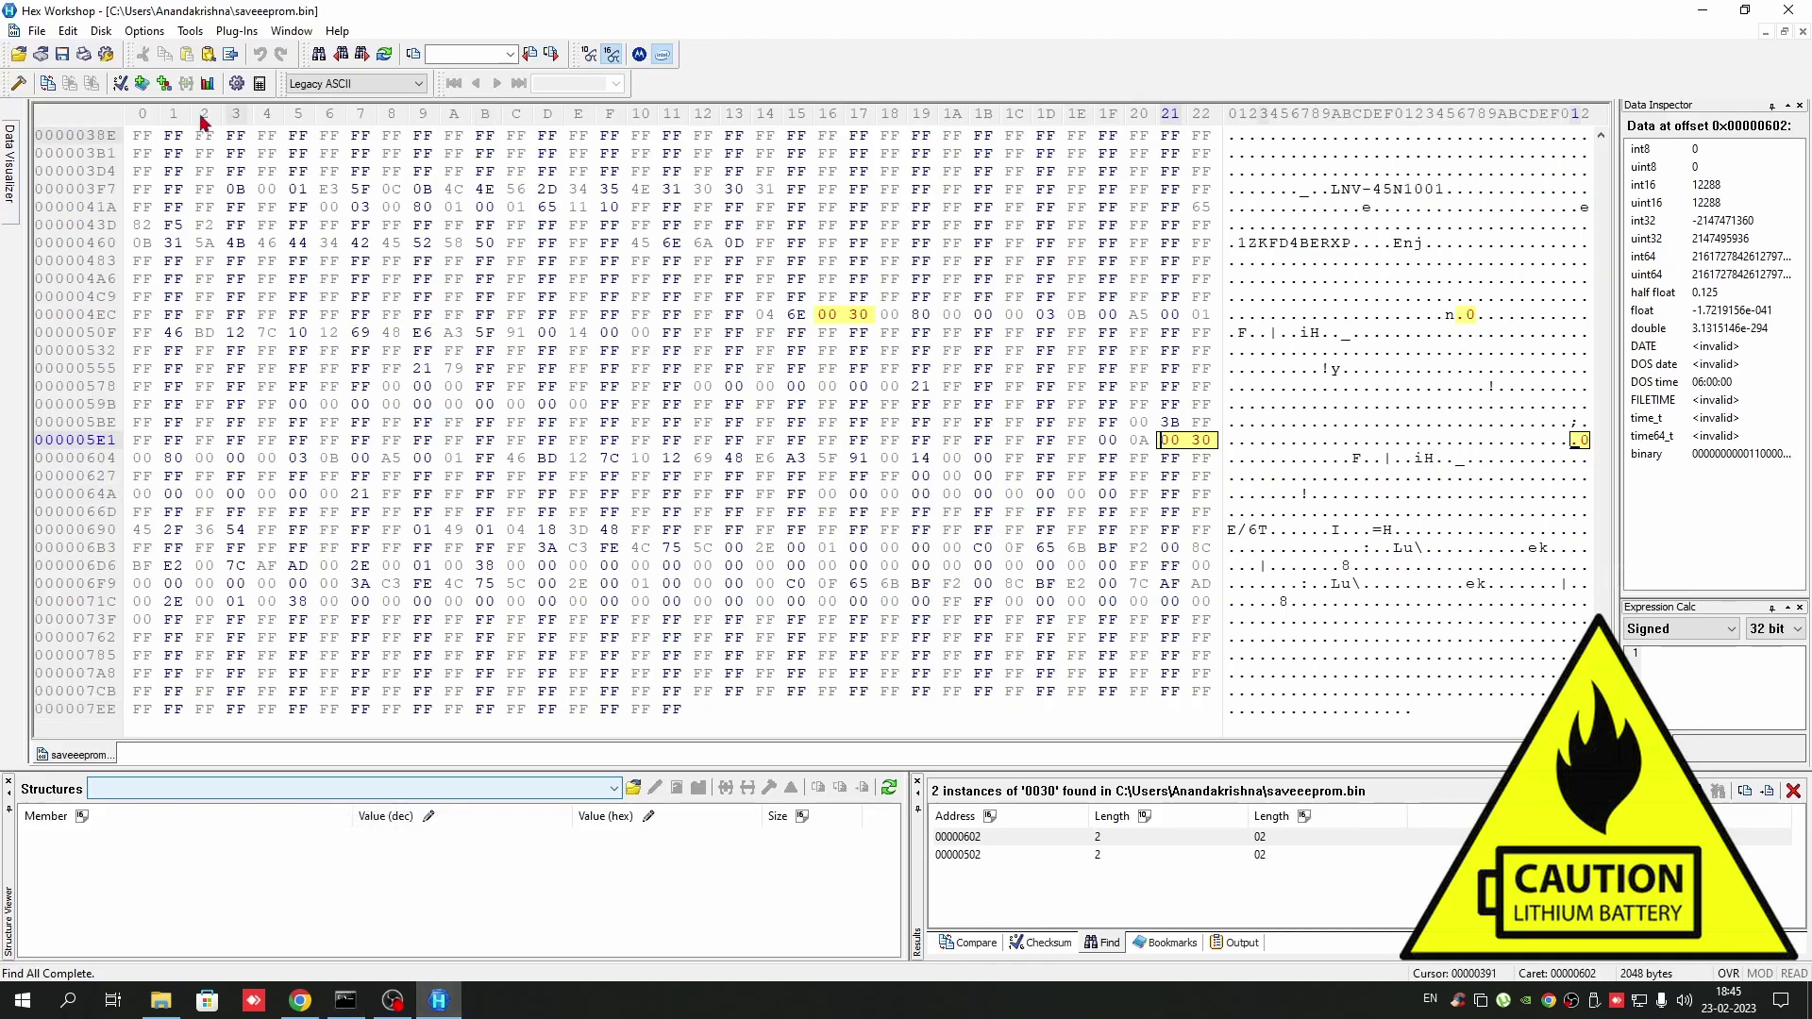
left_click(1788, 9)
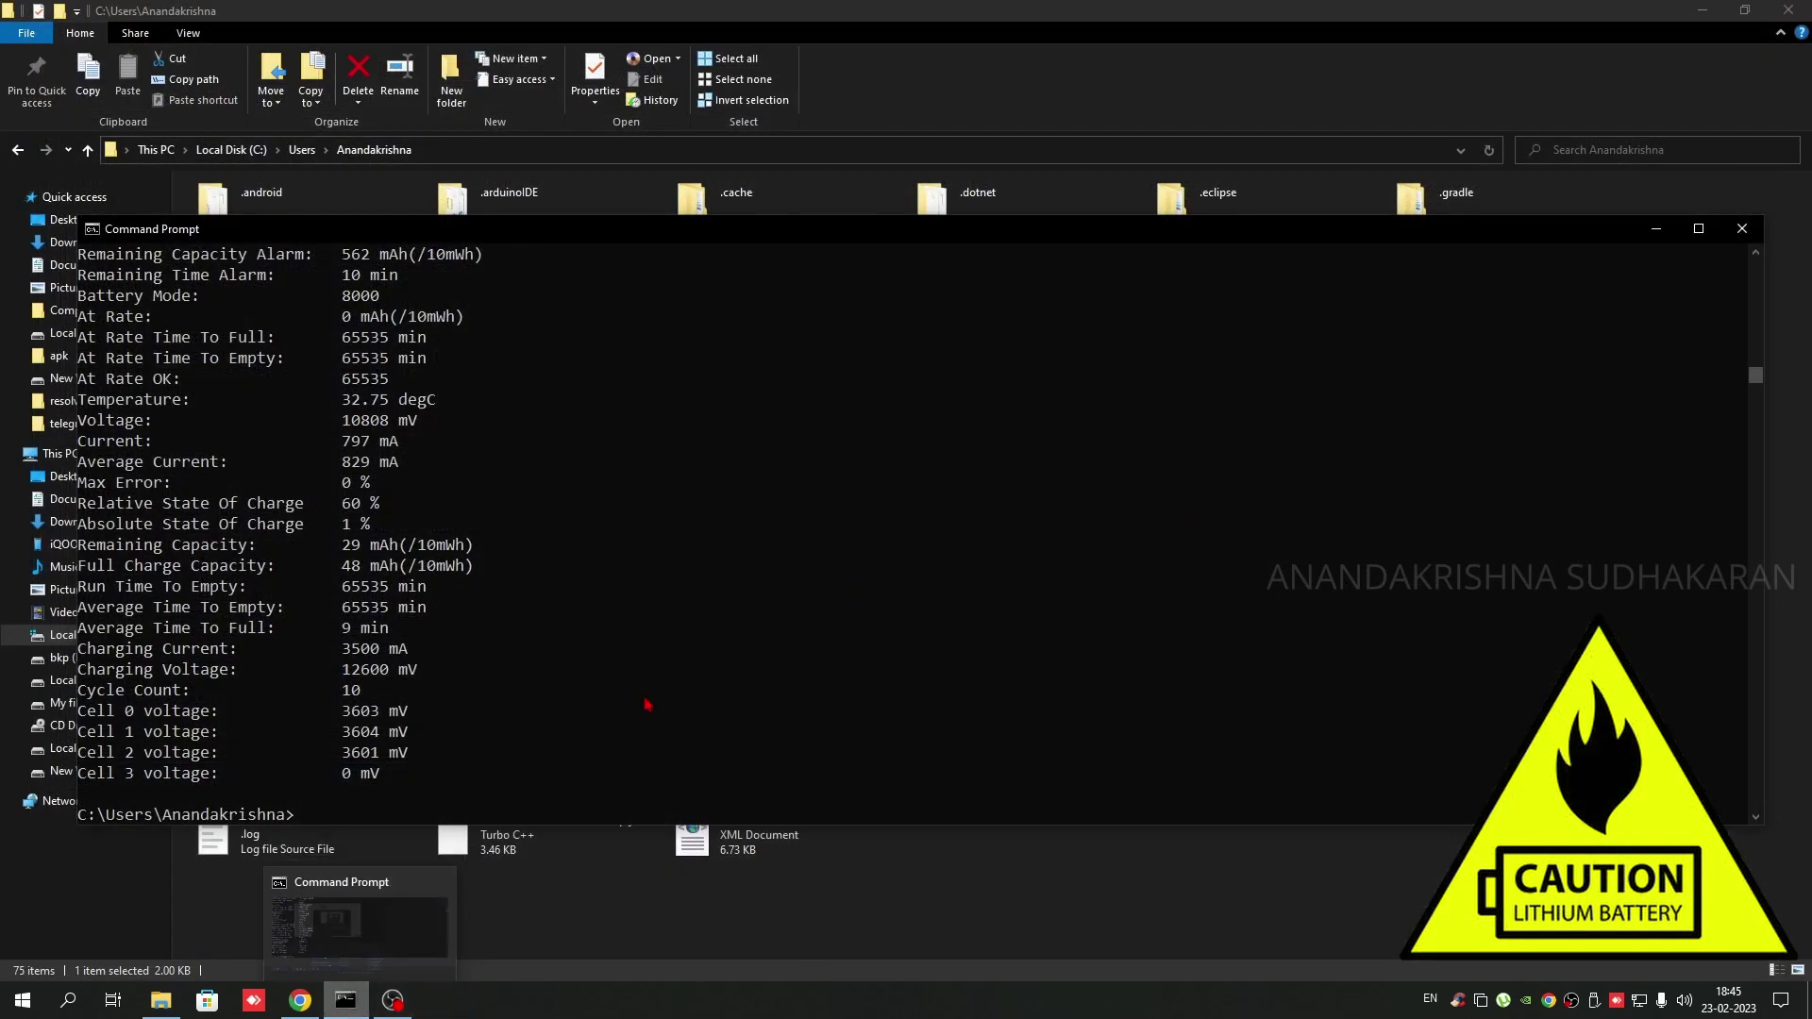
Mark the 48 mAh full charge capacity value, then rerun the battery report
scroll(340, 631, "up", 1)
left_click(340, 630)
left_click_drag(340, 631, 485, 631)
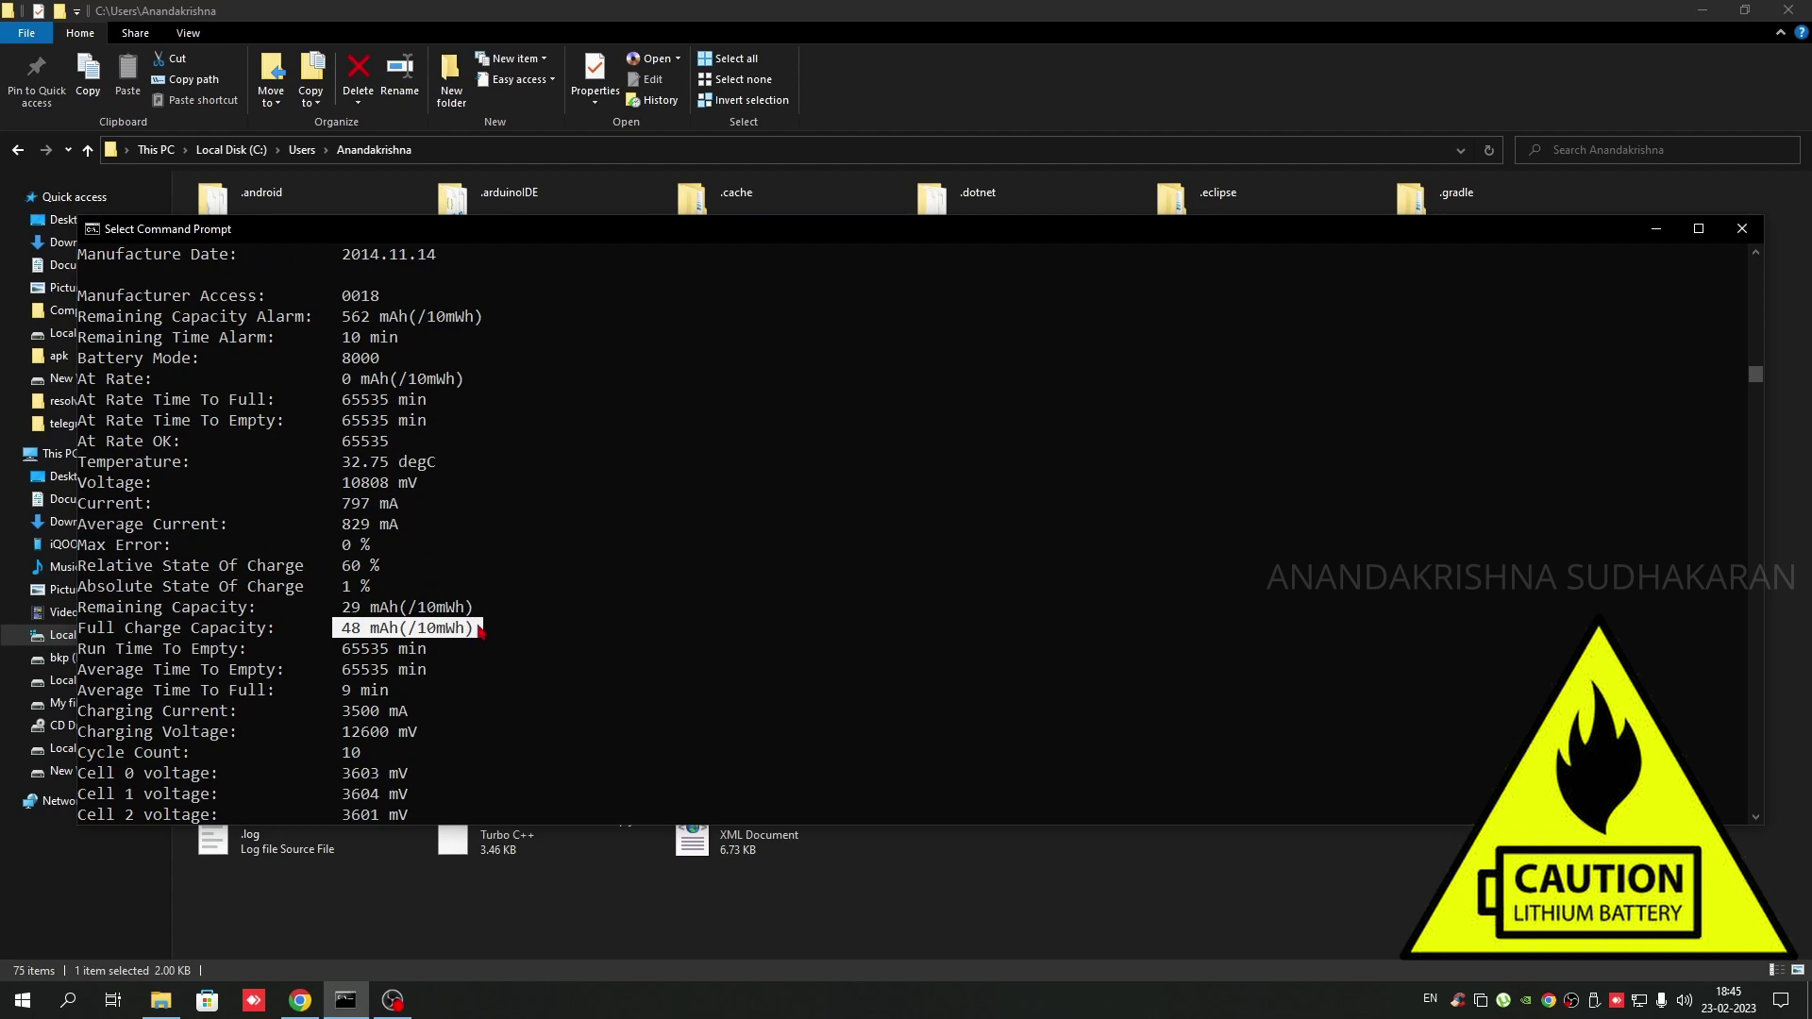
left_click(479, 649)
key("Escape")
key("Up")
key("Return")
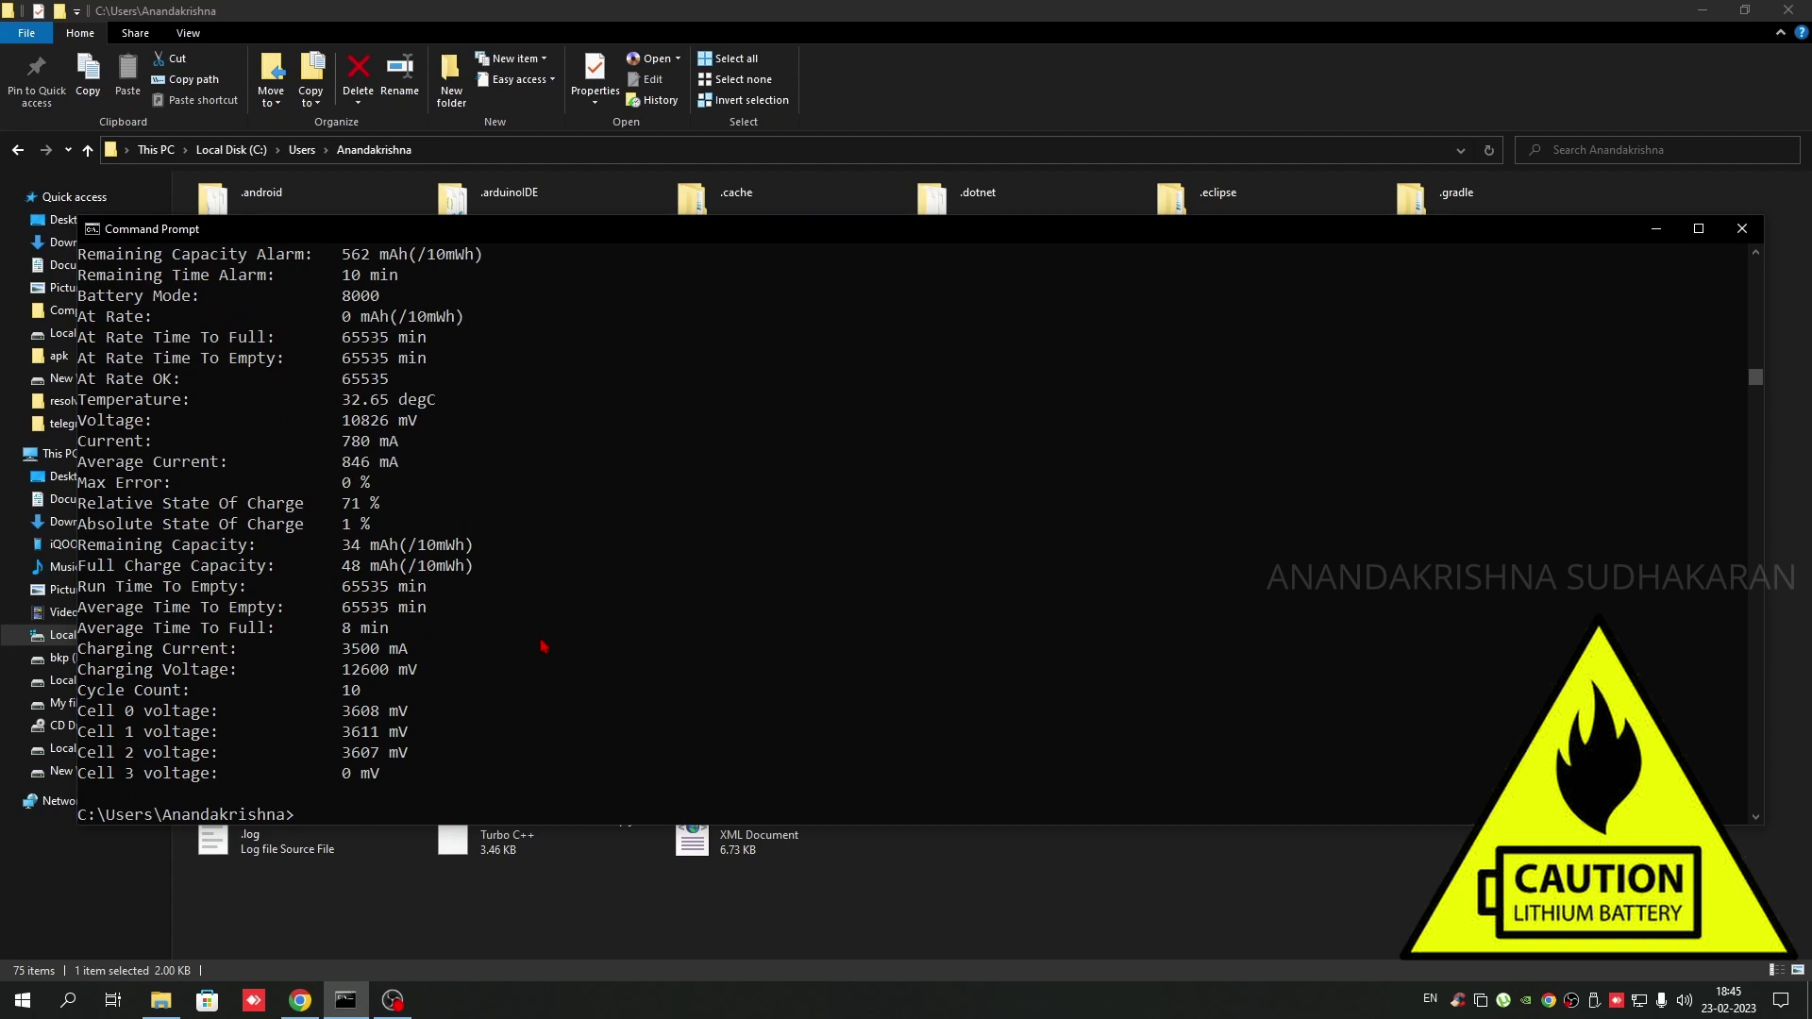
Mark 48 mAh in the report and select decimal 48 and hex 30 in the converter
left_click(526, 608)
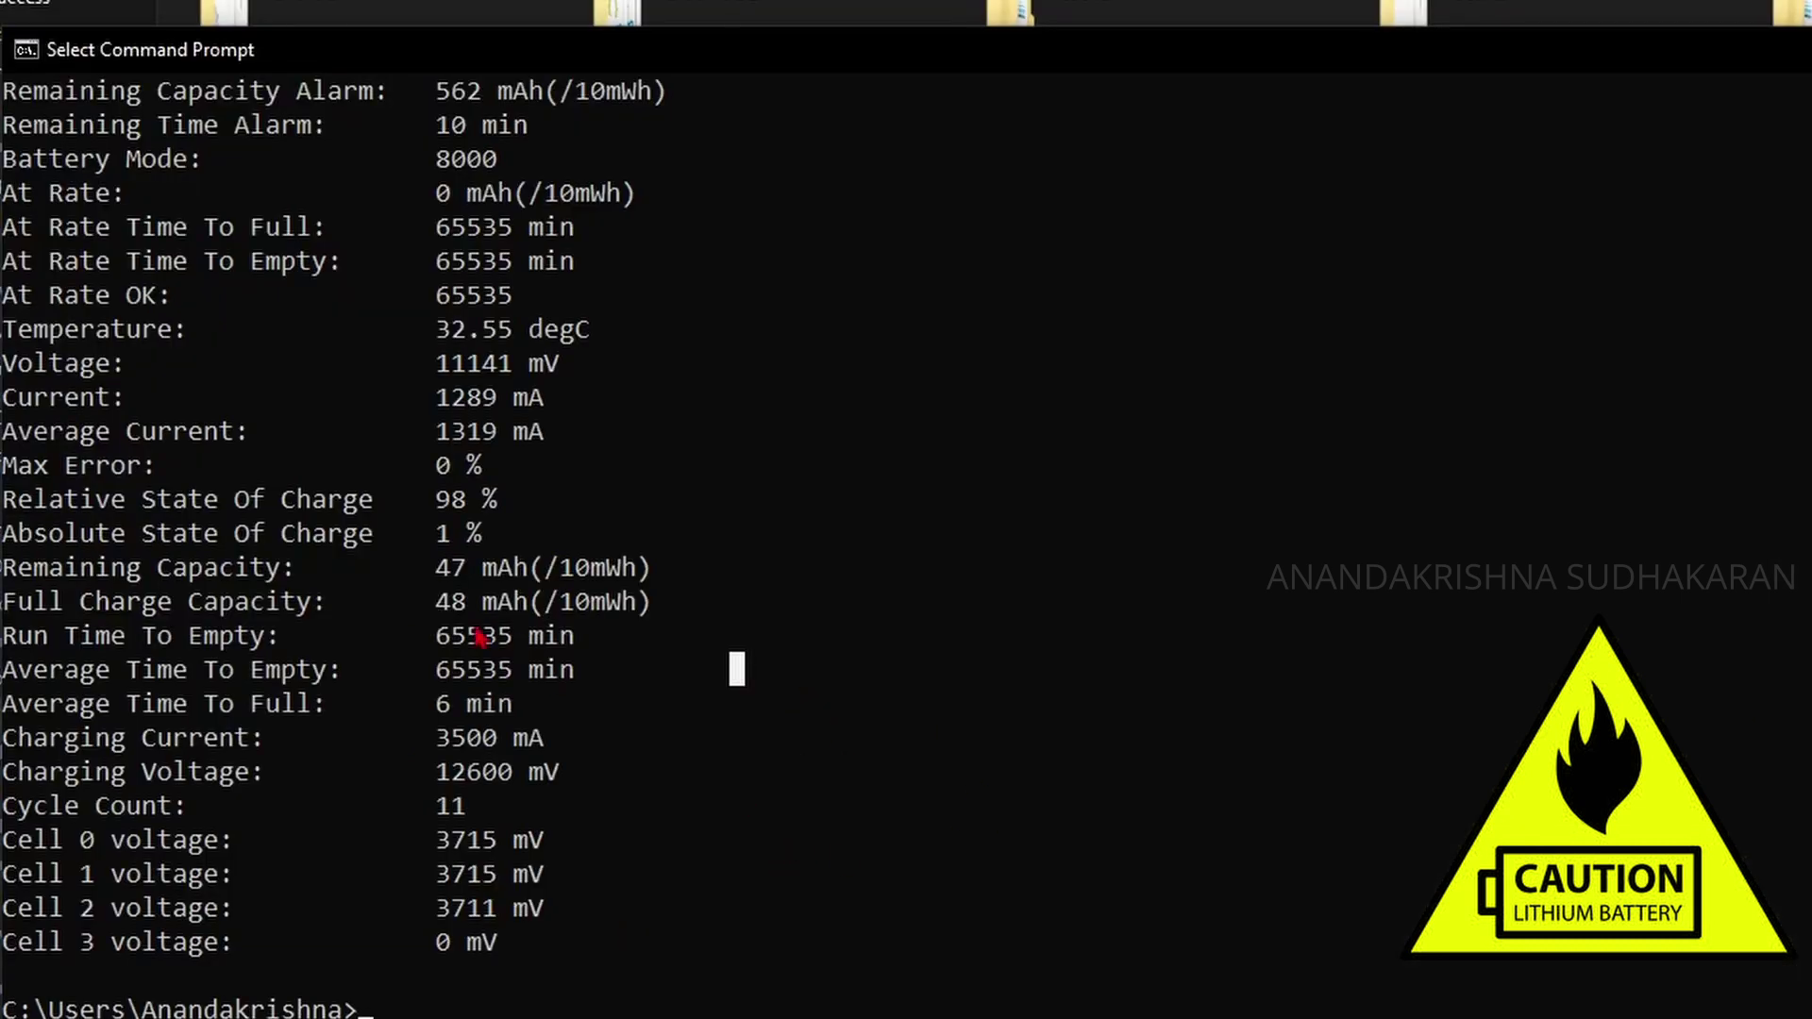
left_click_drag(440, 603, 530, 612)
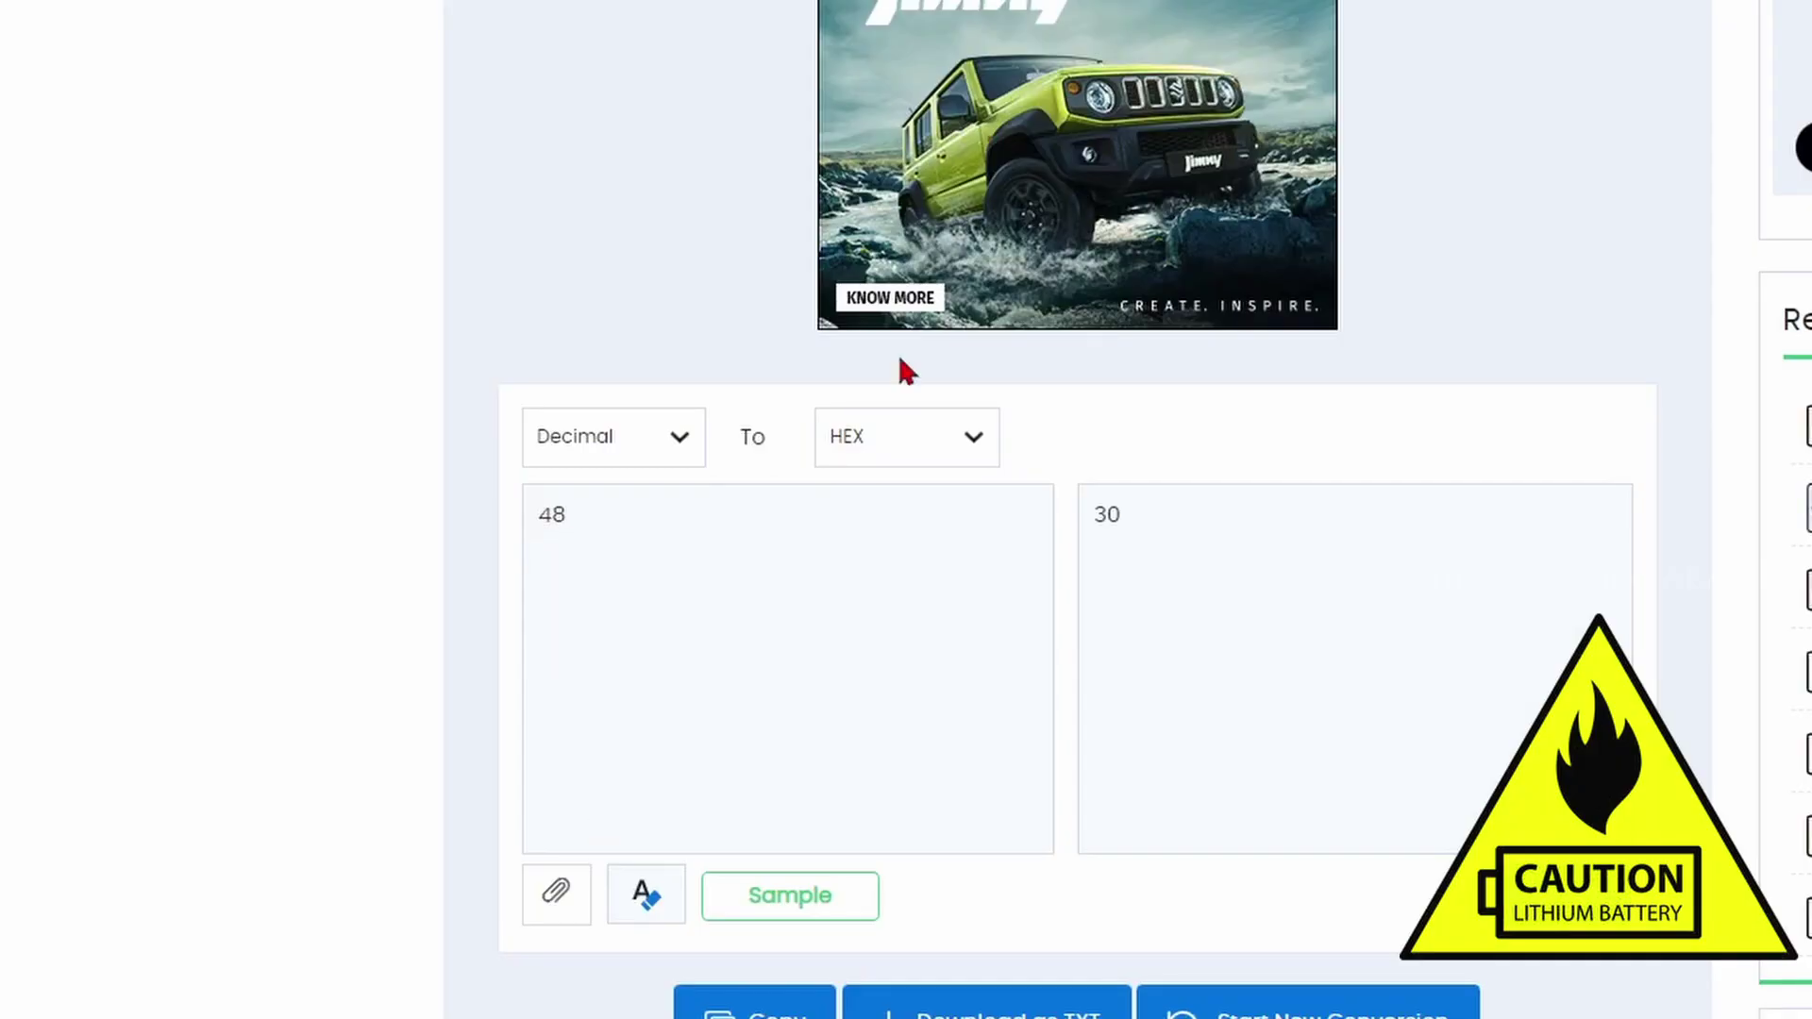
double_click(543, 517)
left_click_drag(820, 520, 627, 530)
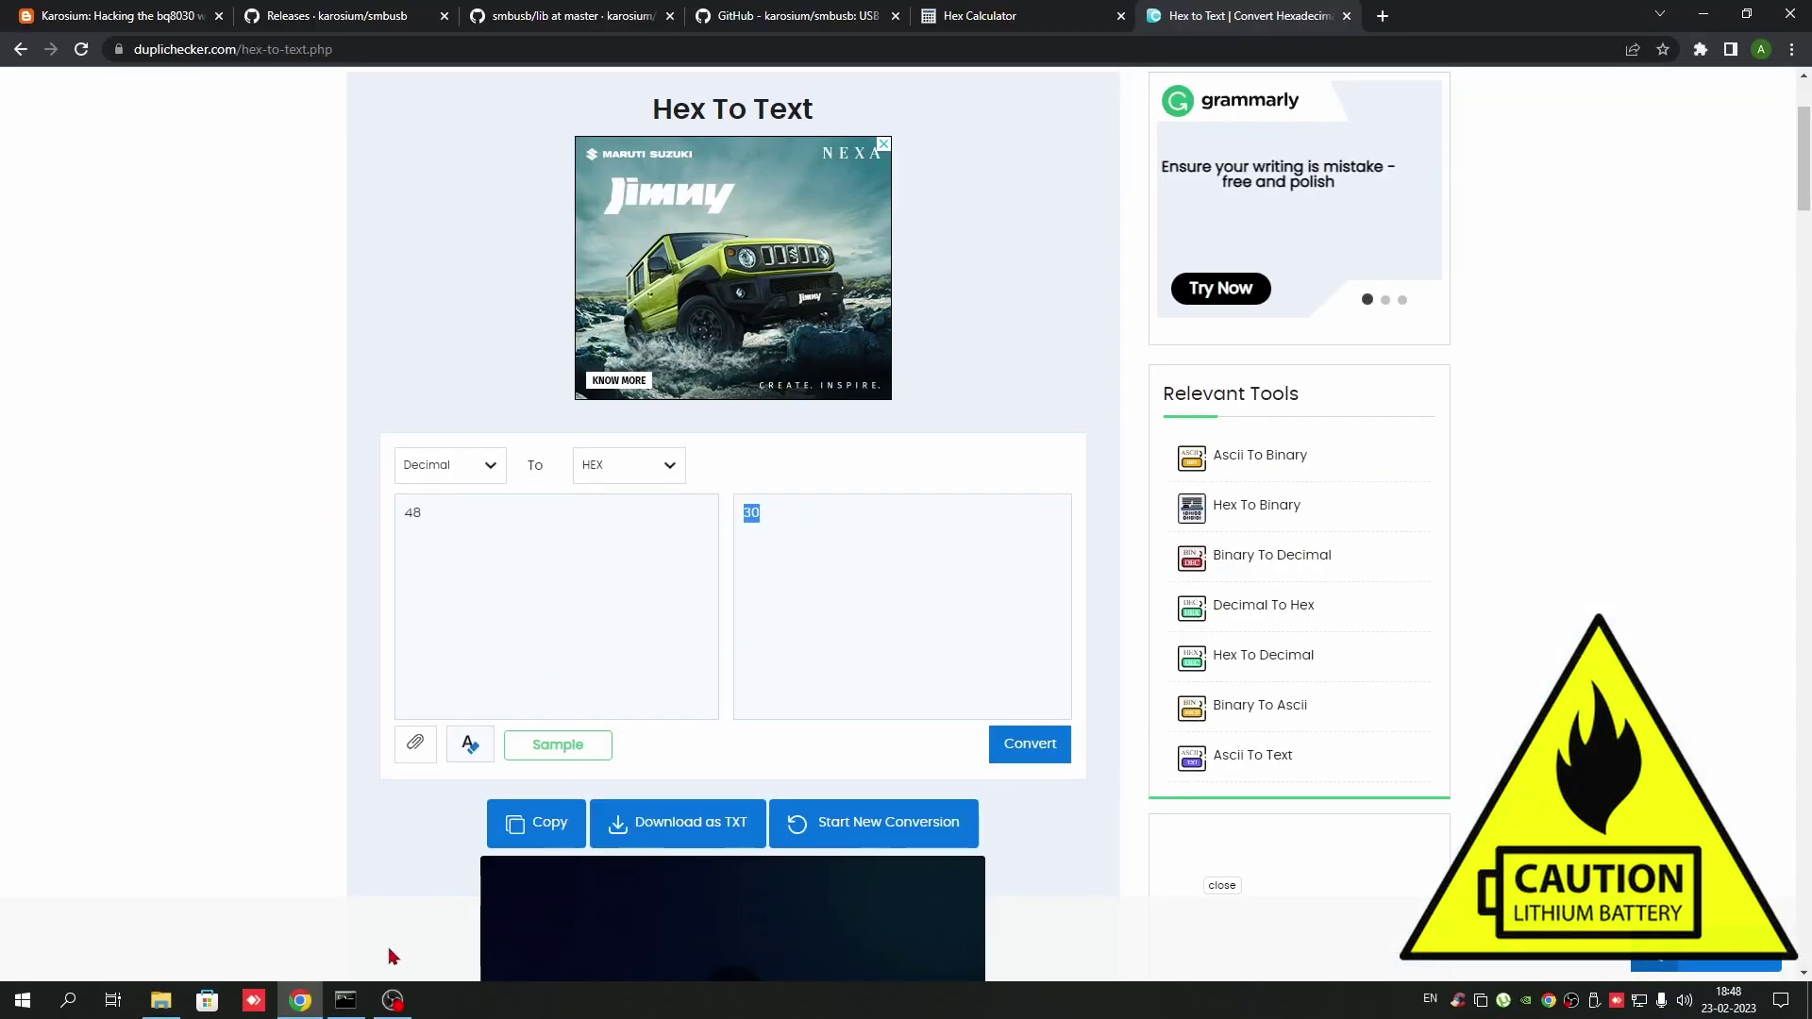
mouse_move(345, 1000)
left_click(161, 1001)
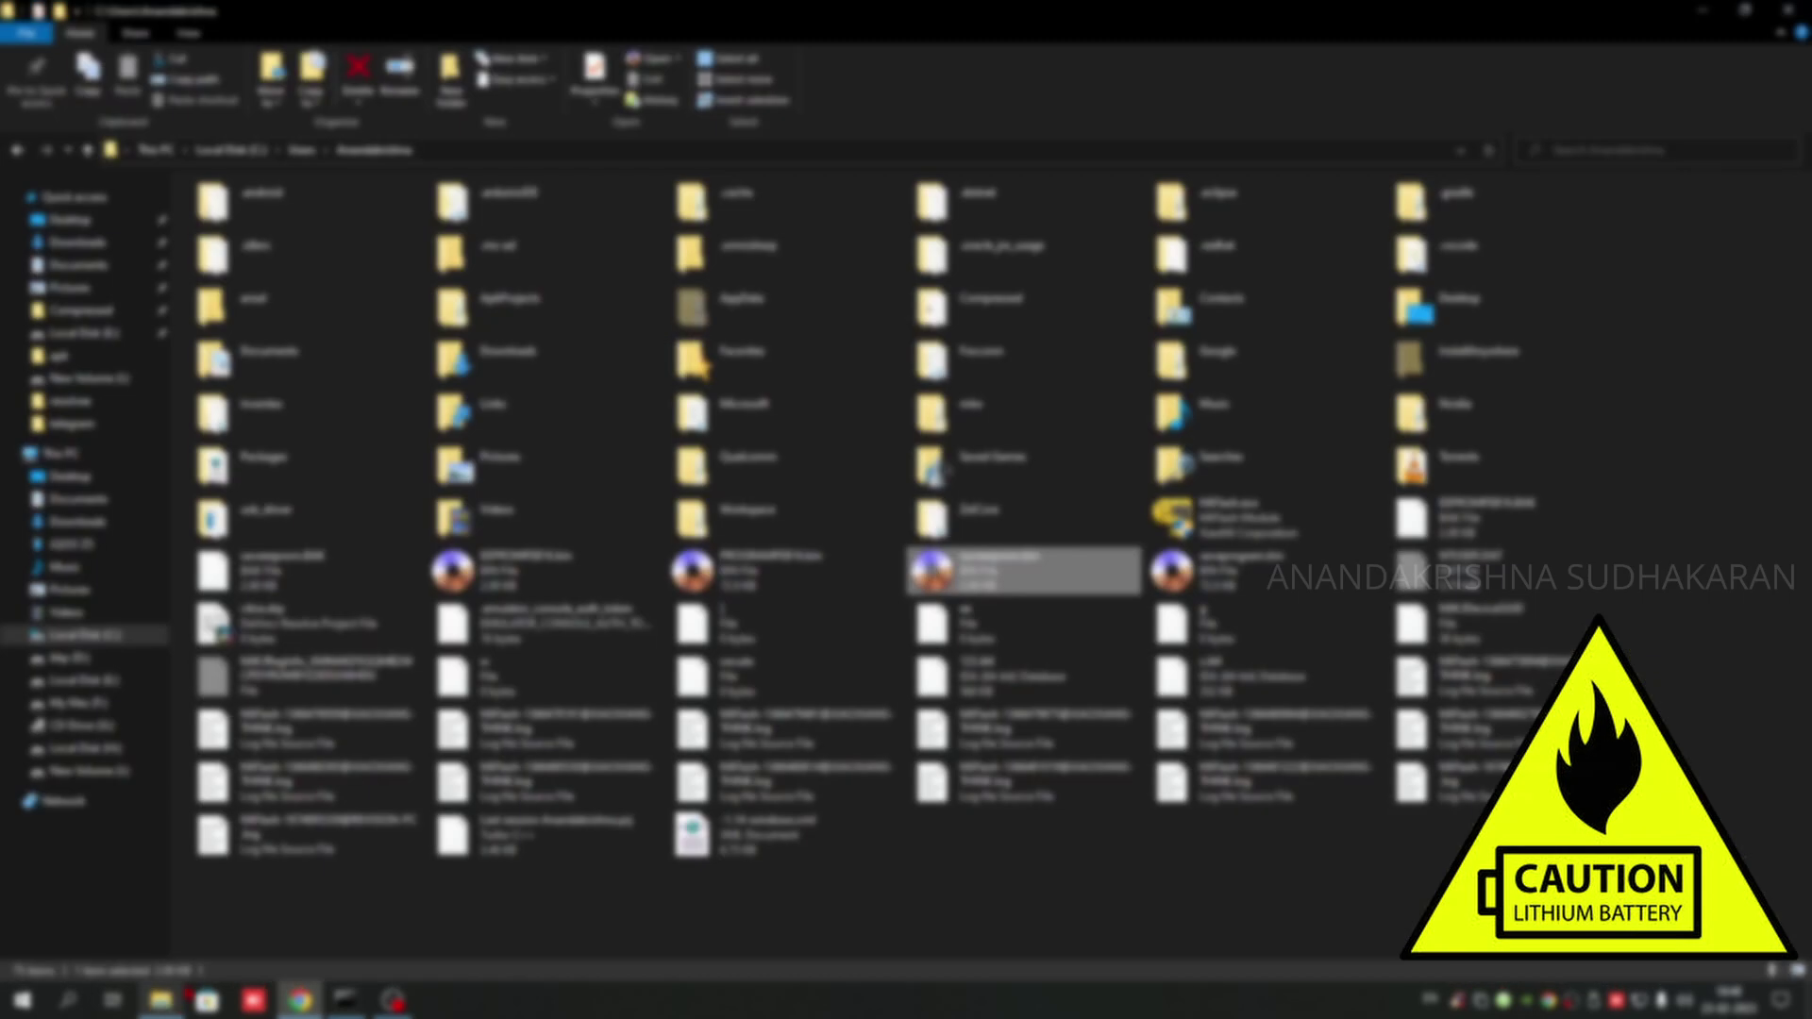
Open saveeeprom.bin in Hex Workshop and find all instances of hex 0030 (offsets 0x502, 0x602)
right_click(1008, 571)
mouse_move(1068, 357)
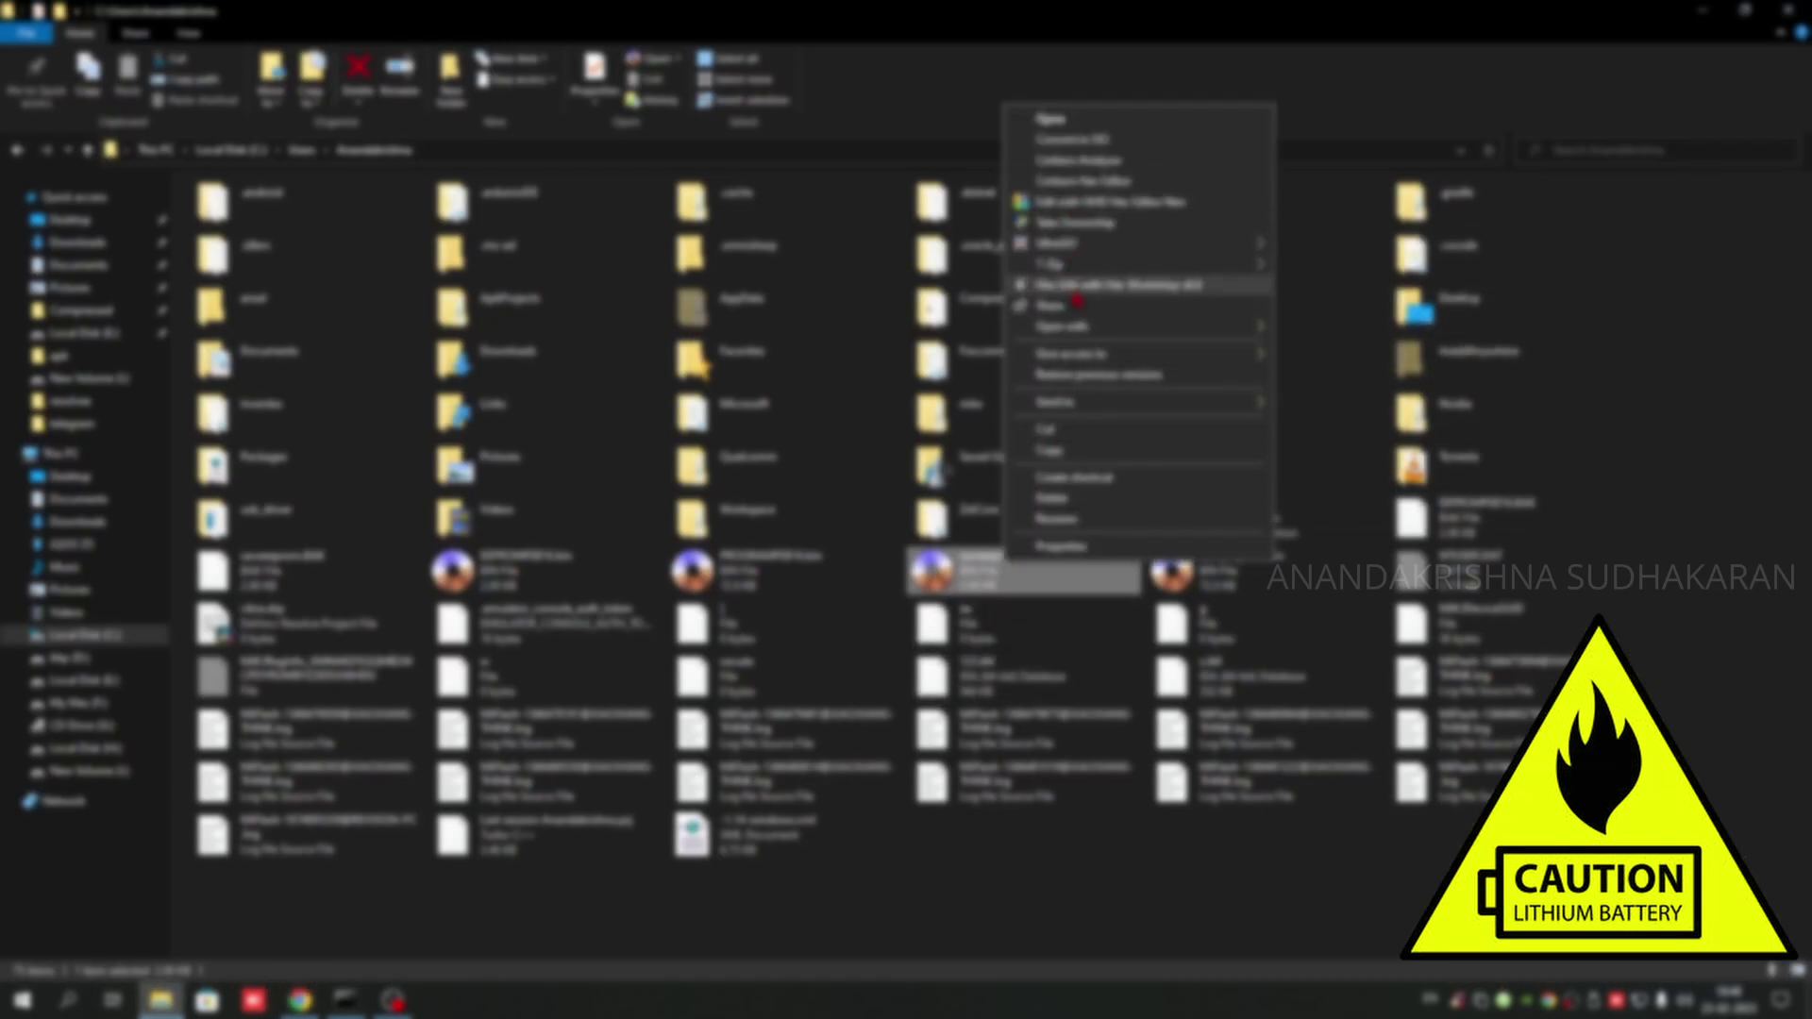
left_click(1046, 285)
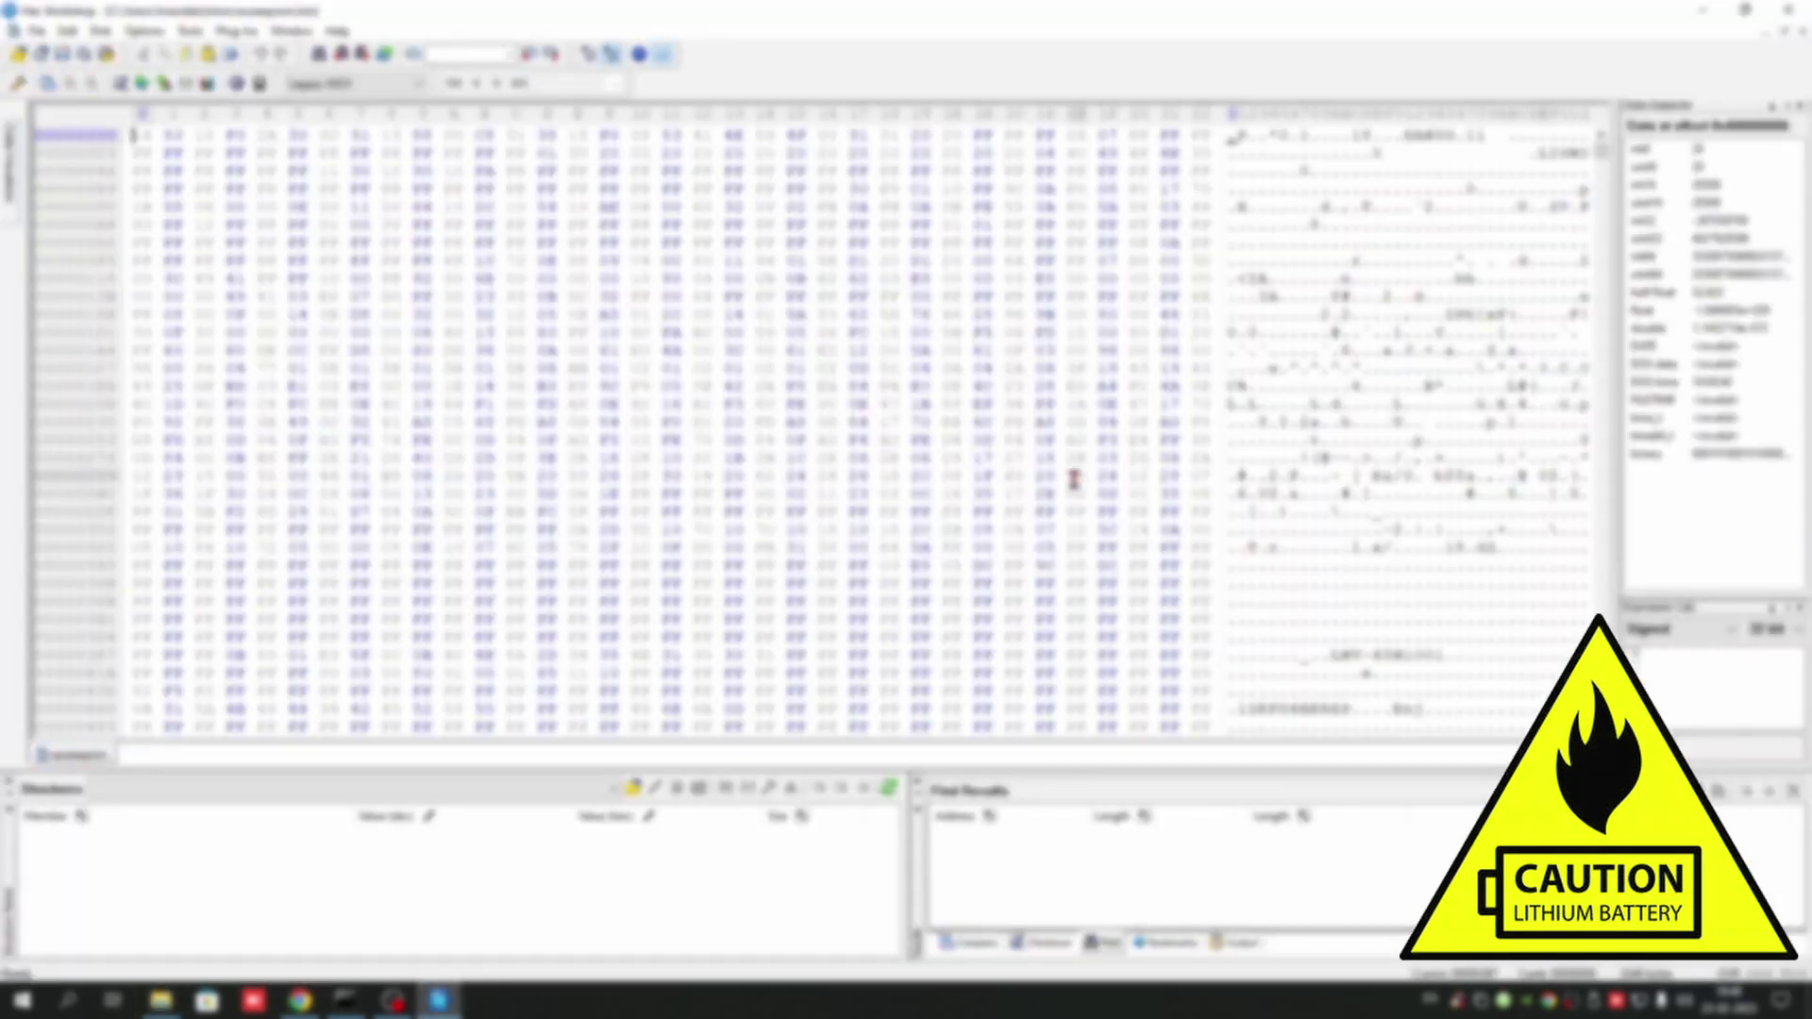
key("ctrl+f")
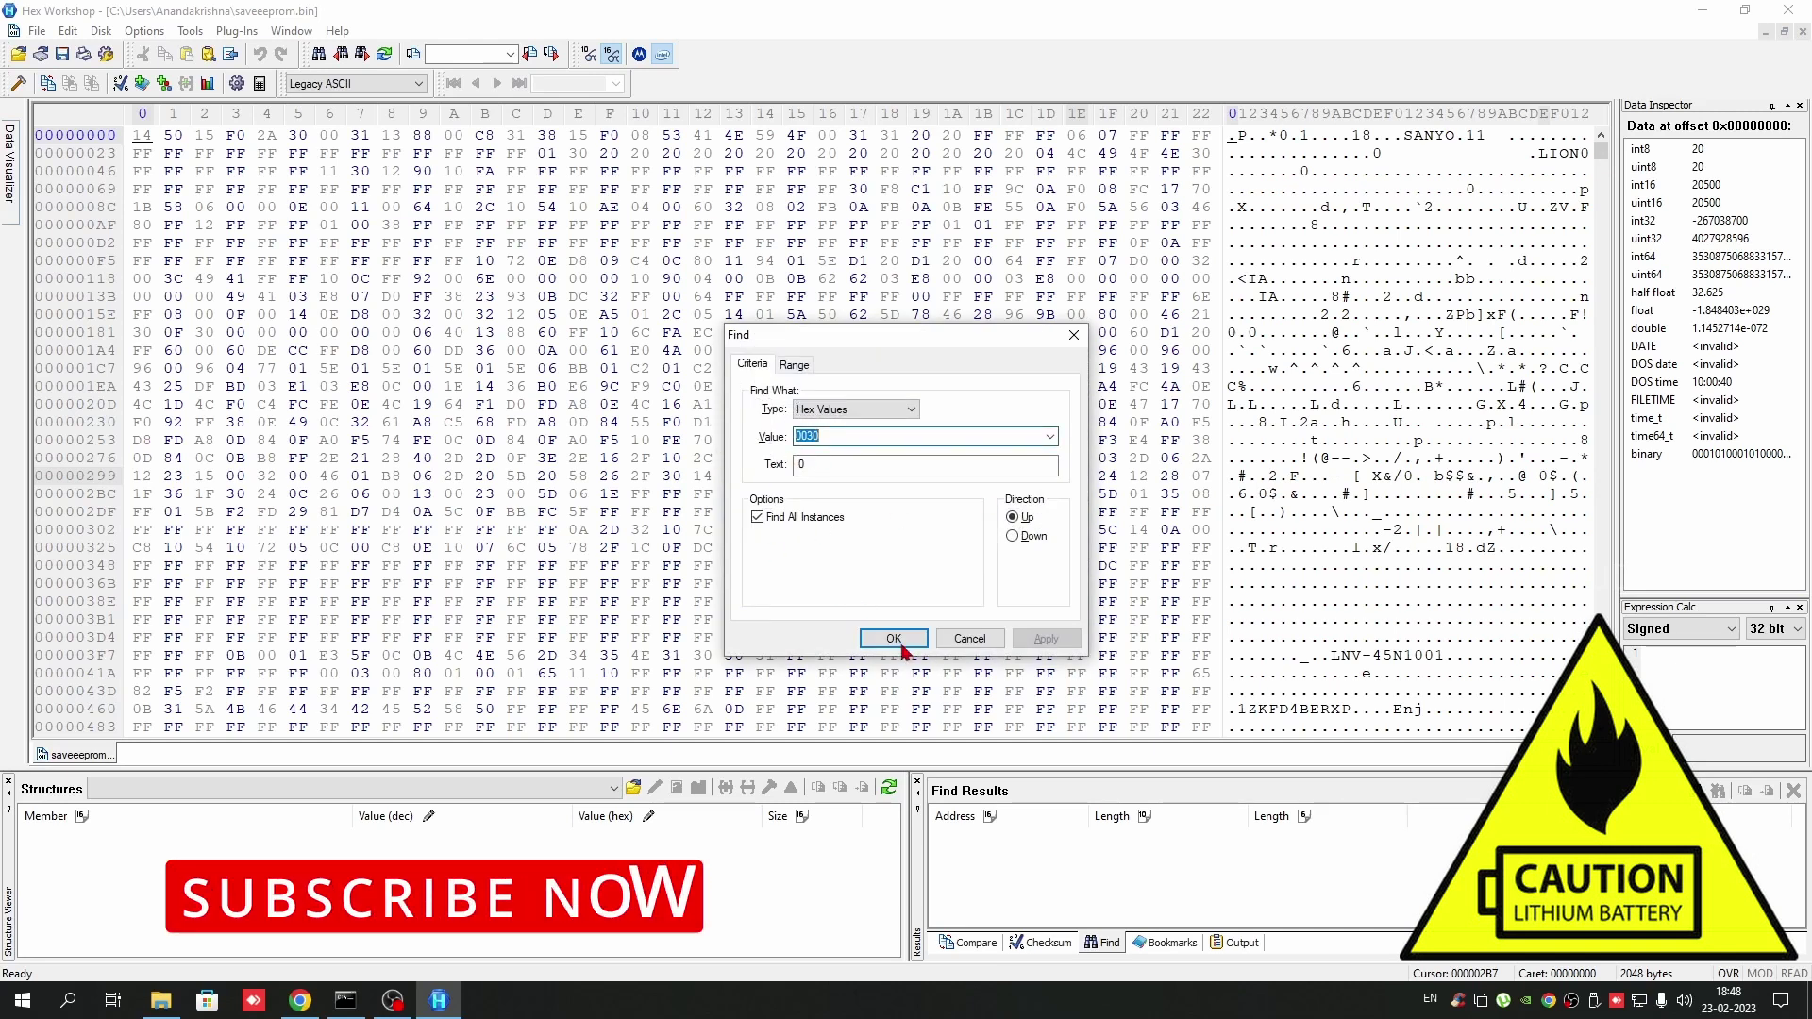
left_click(893, 639)
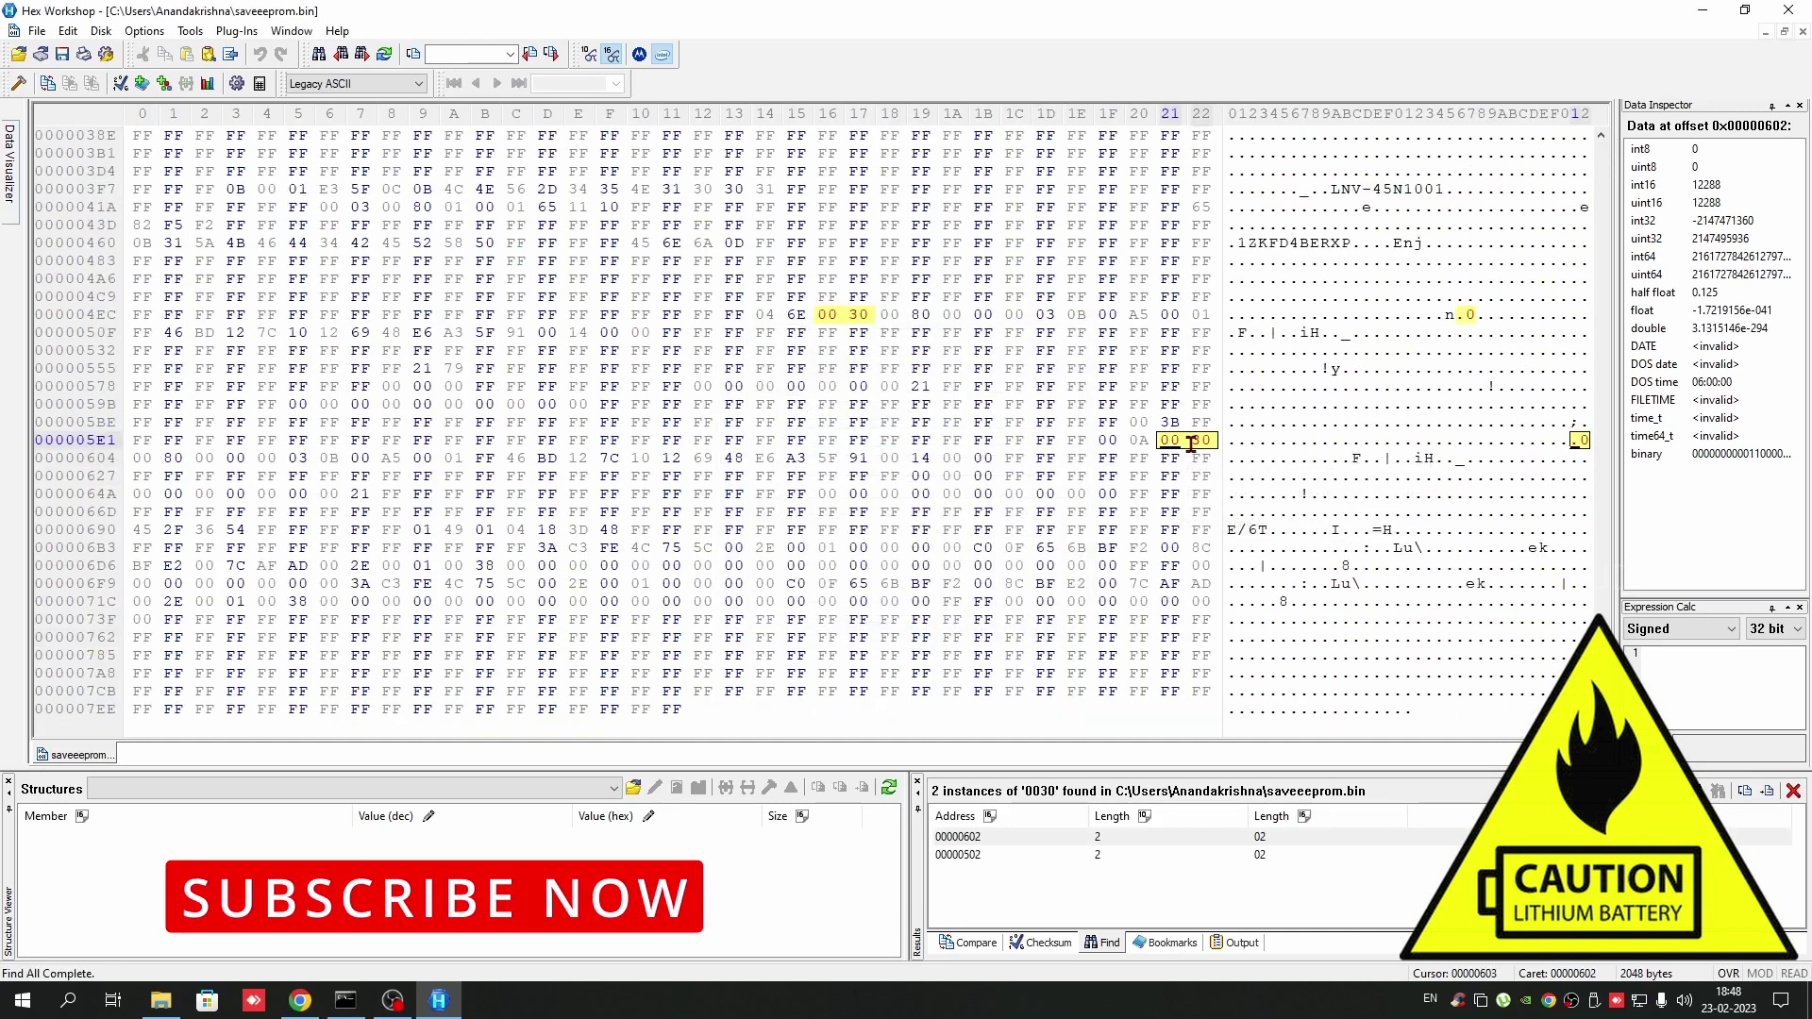
Convert decimal 5200 to hex in the converter and select the result 1450
left_click(300, 1001)
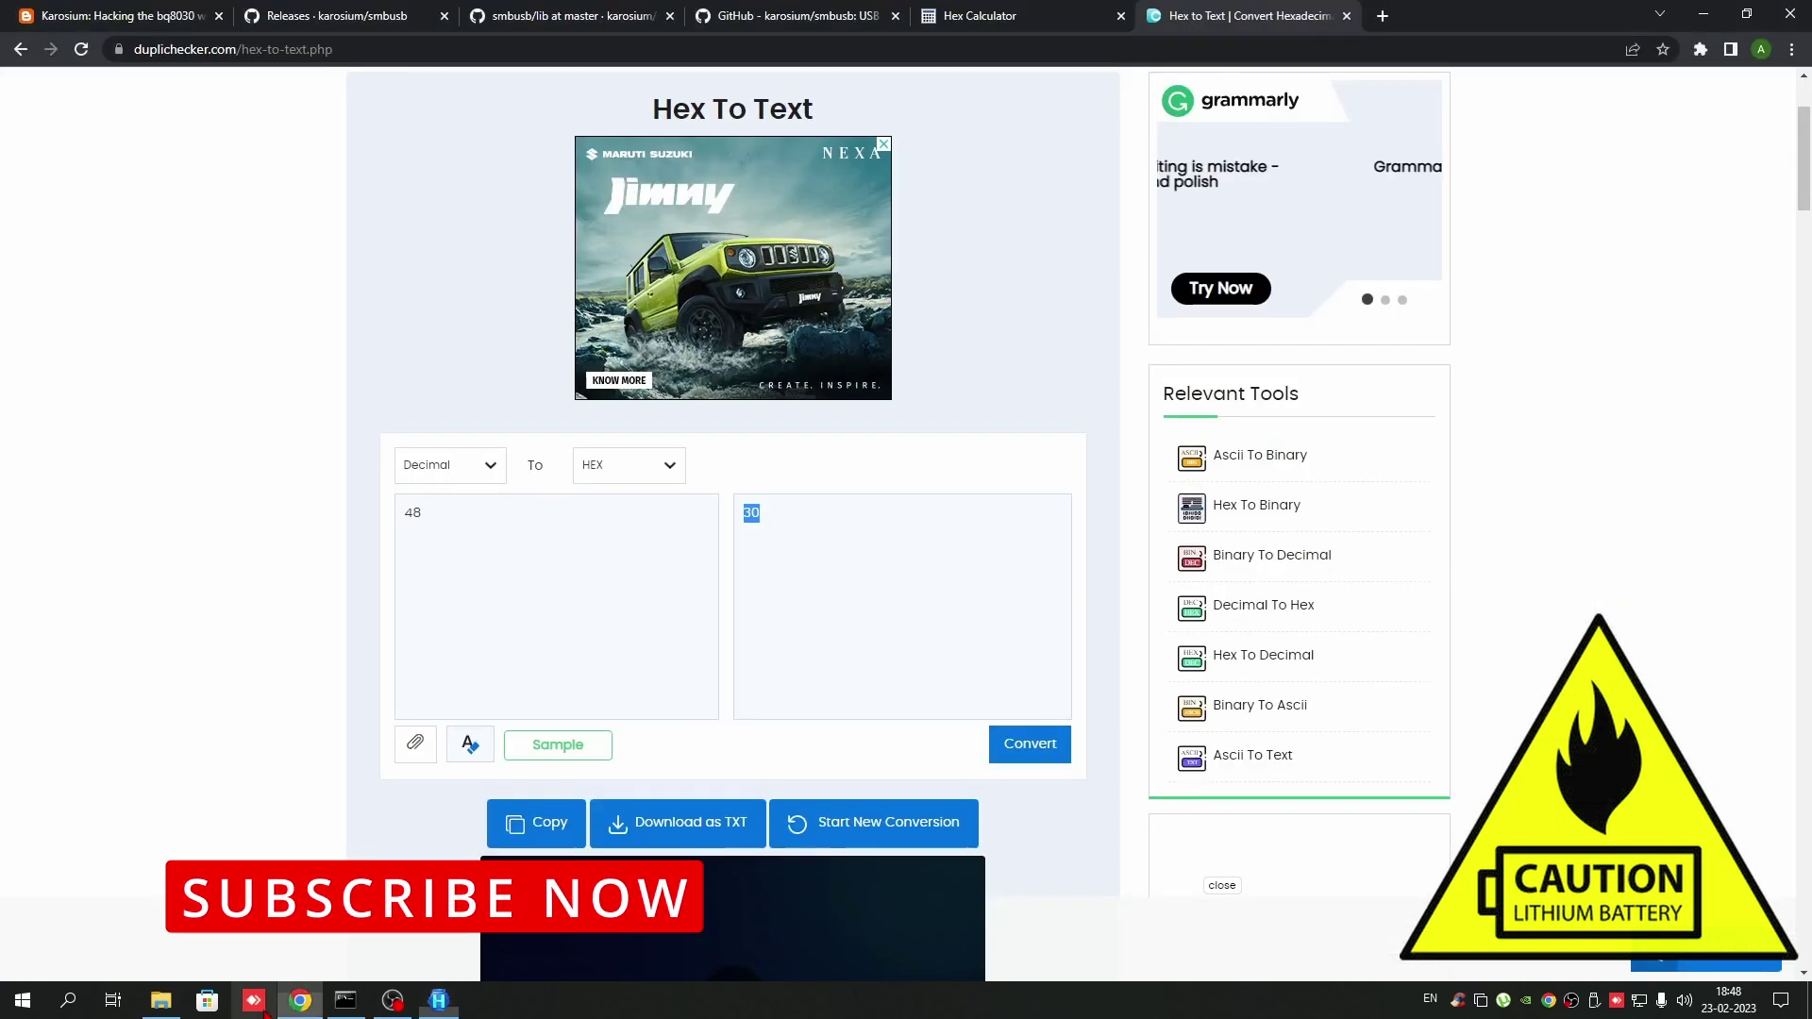
left_click(481, 477)
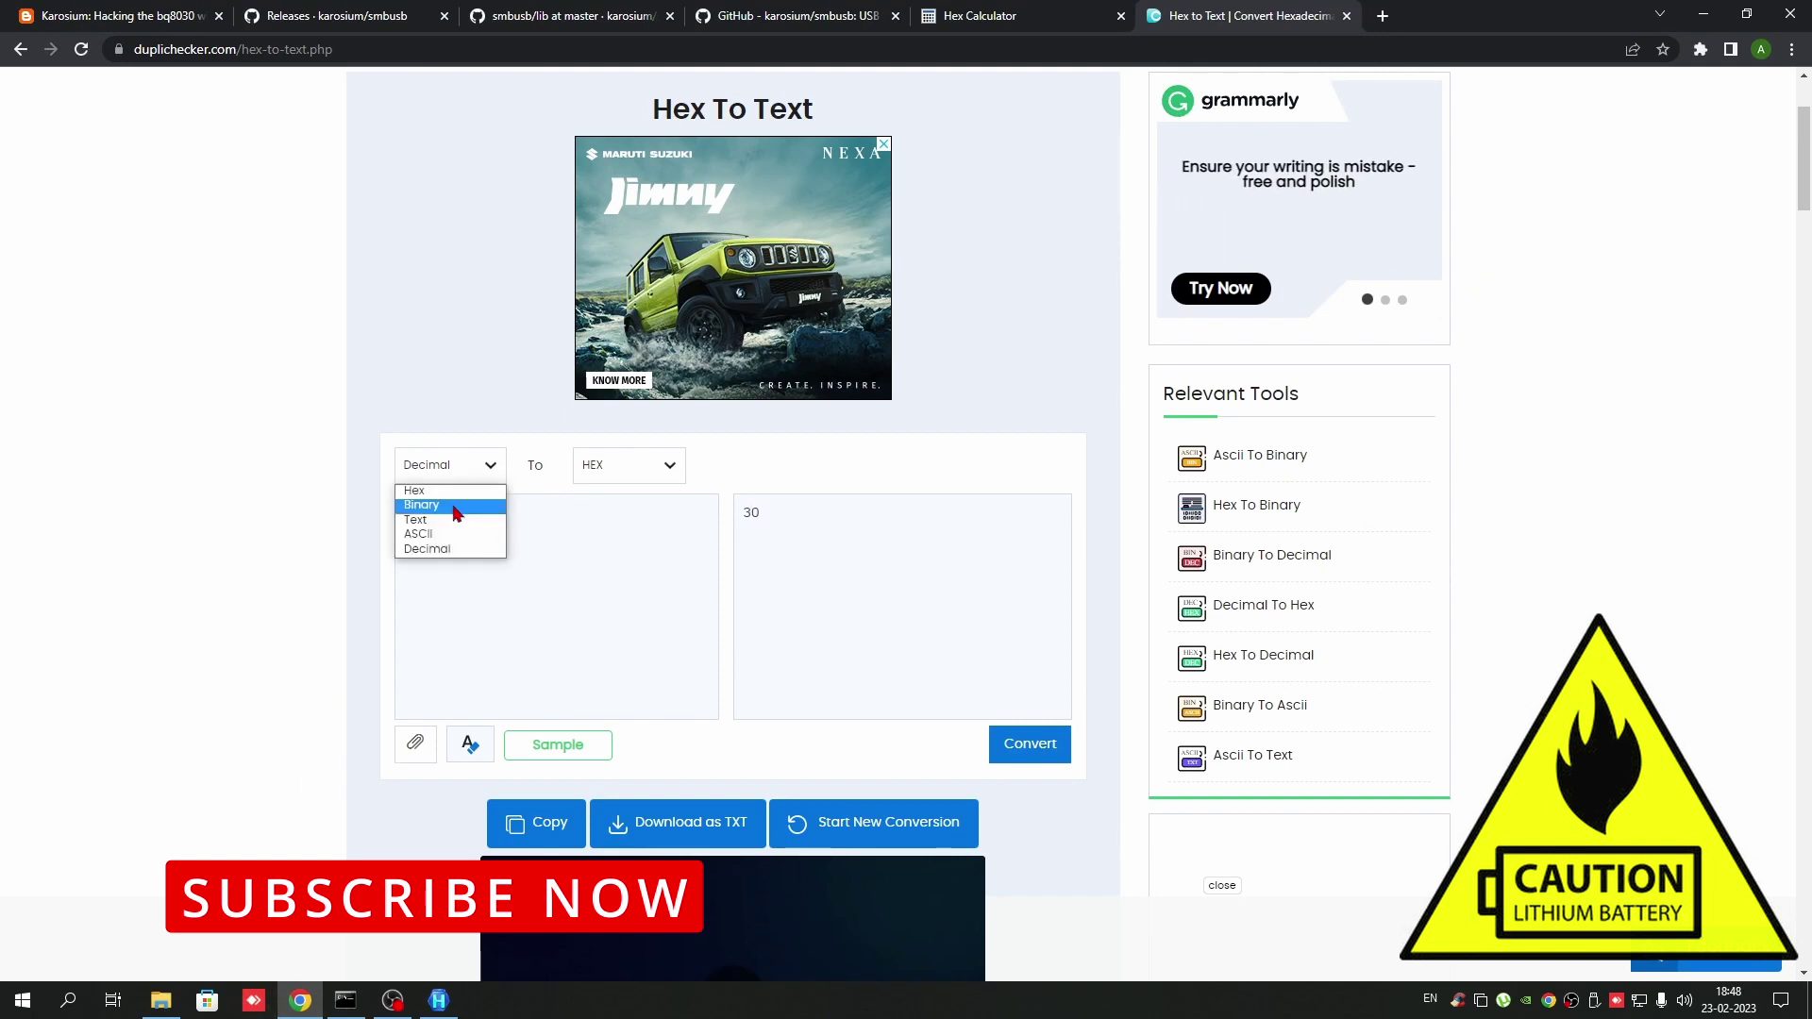
left_click(452, 555)
type("5200")
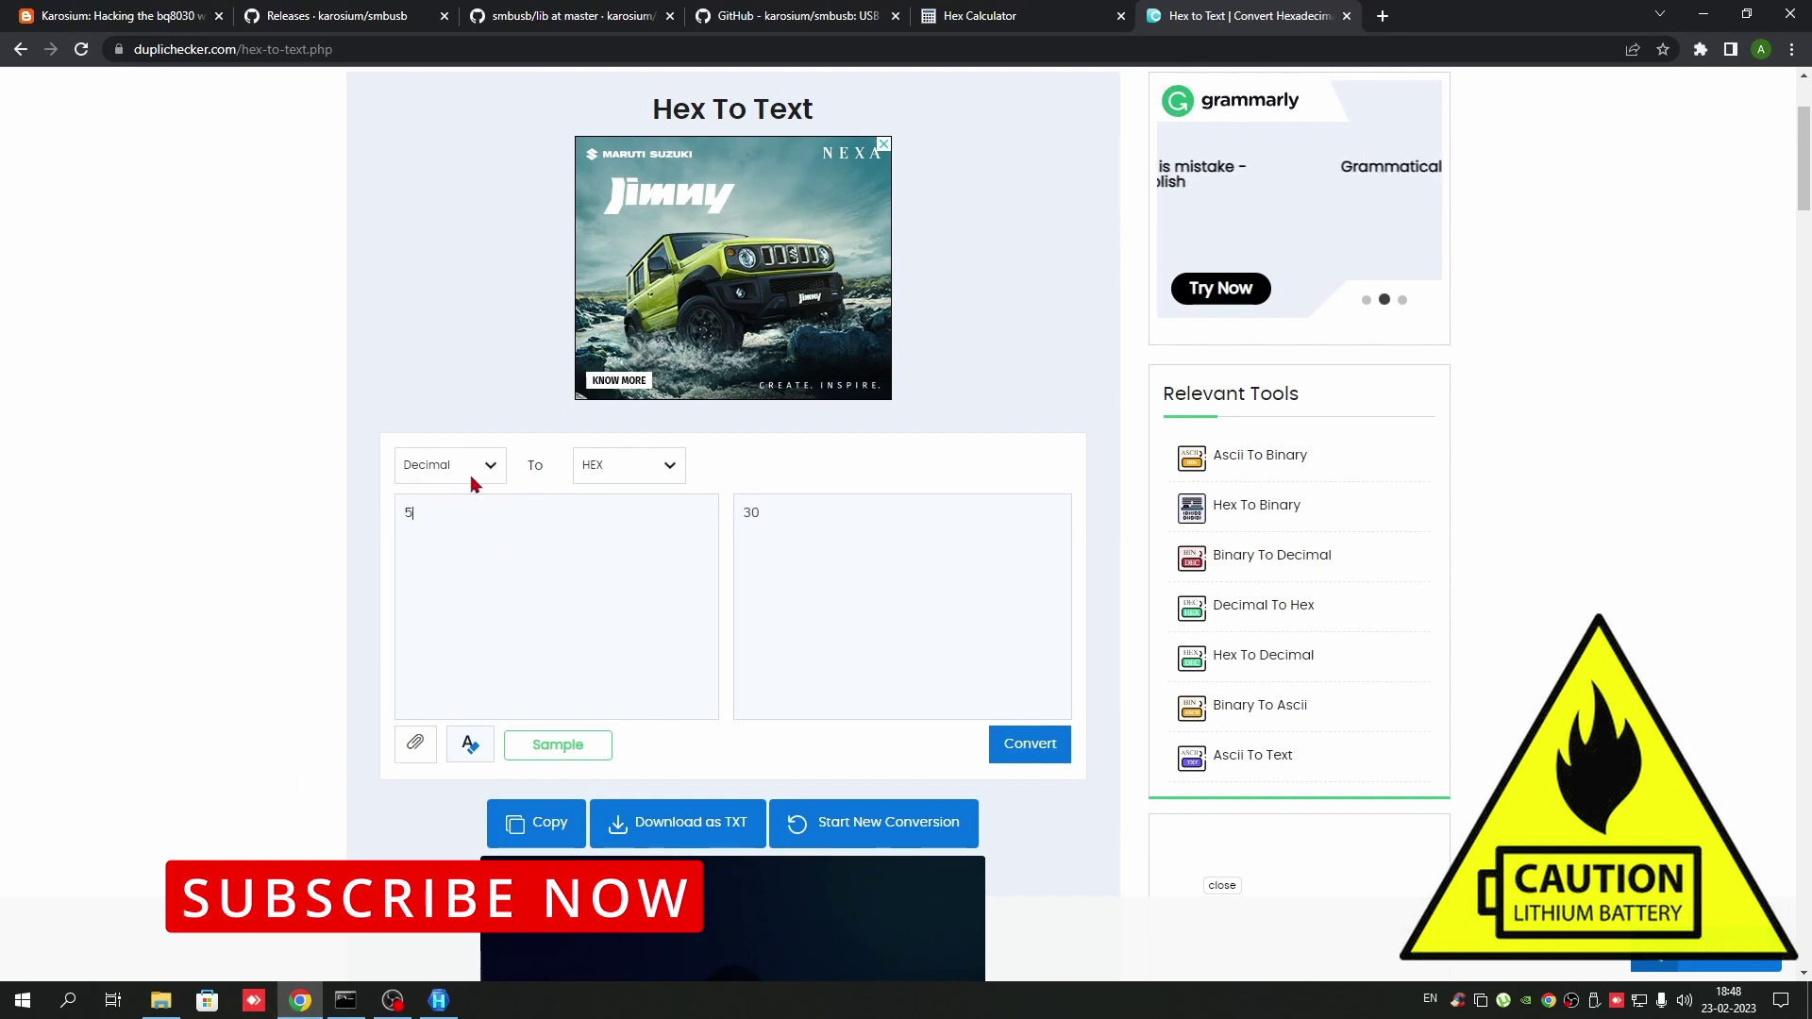
left_click(1039, 747)
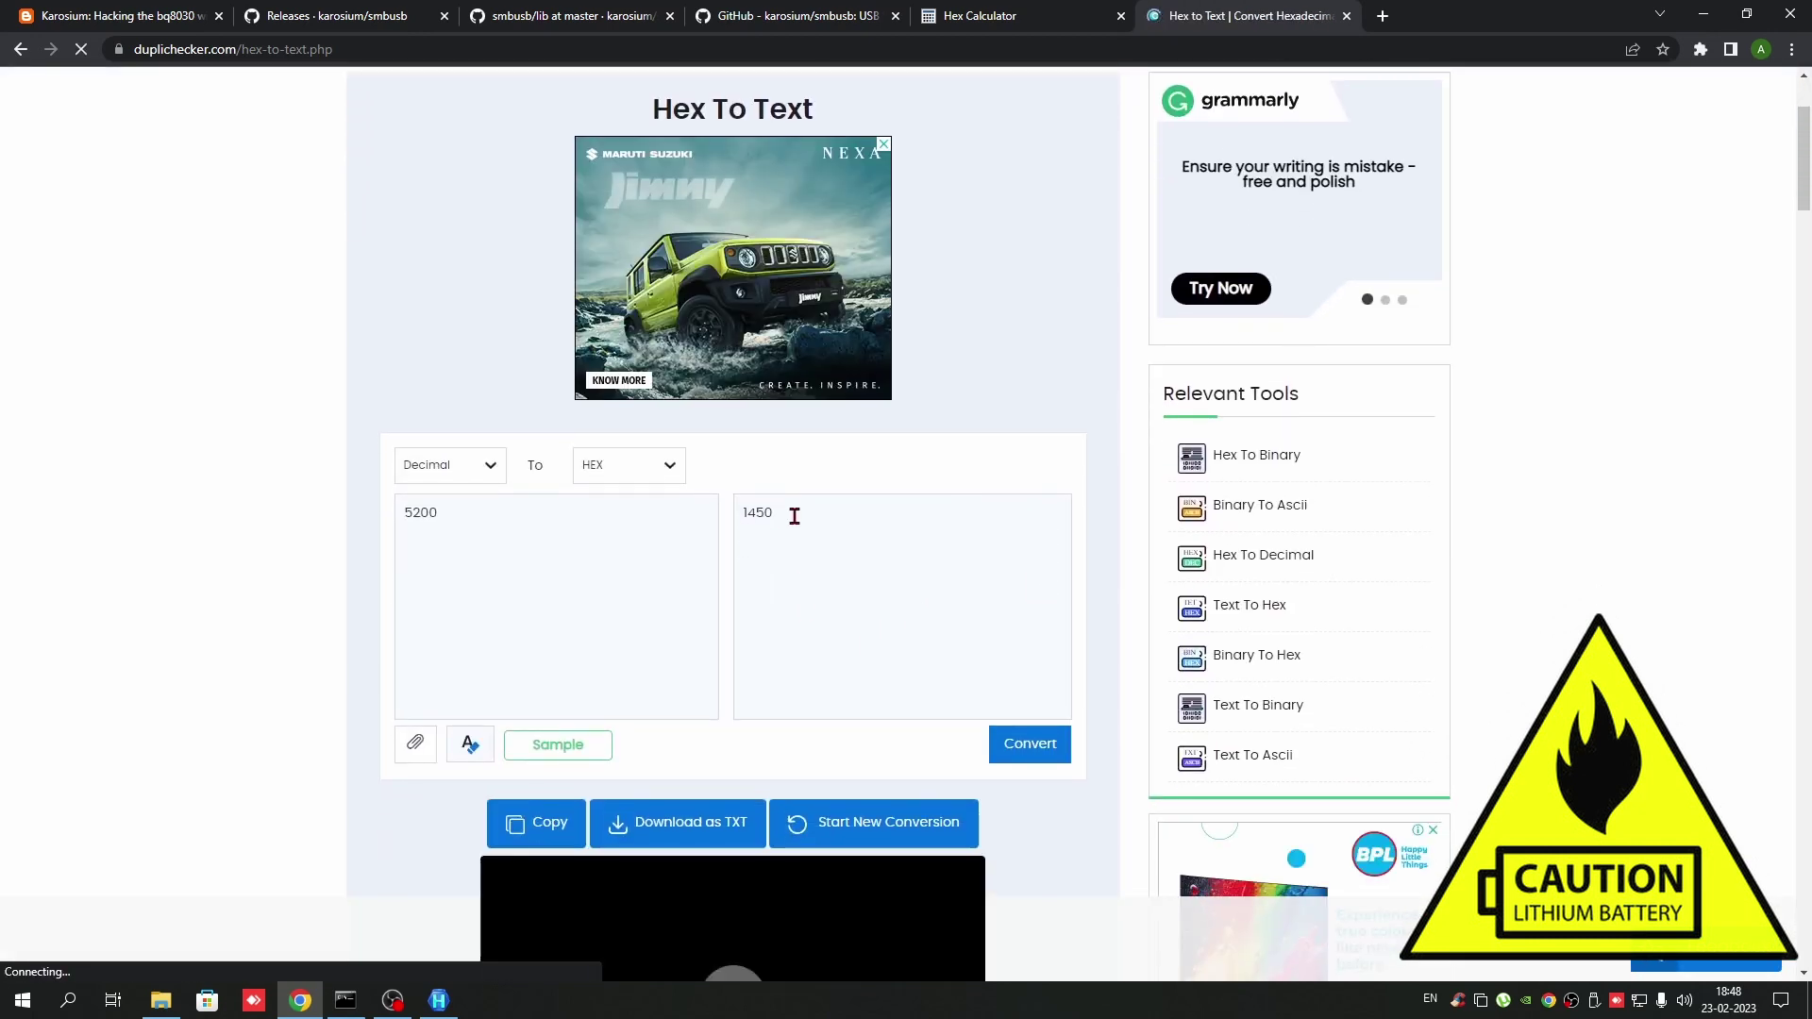
left_click_drag(793, 513, 671, 514)
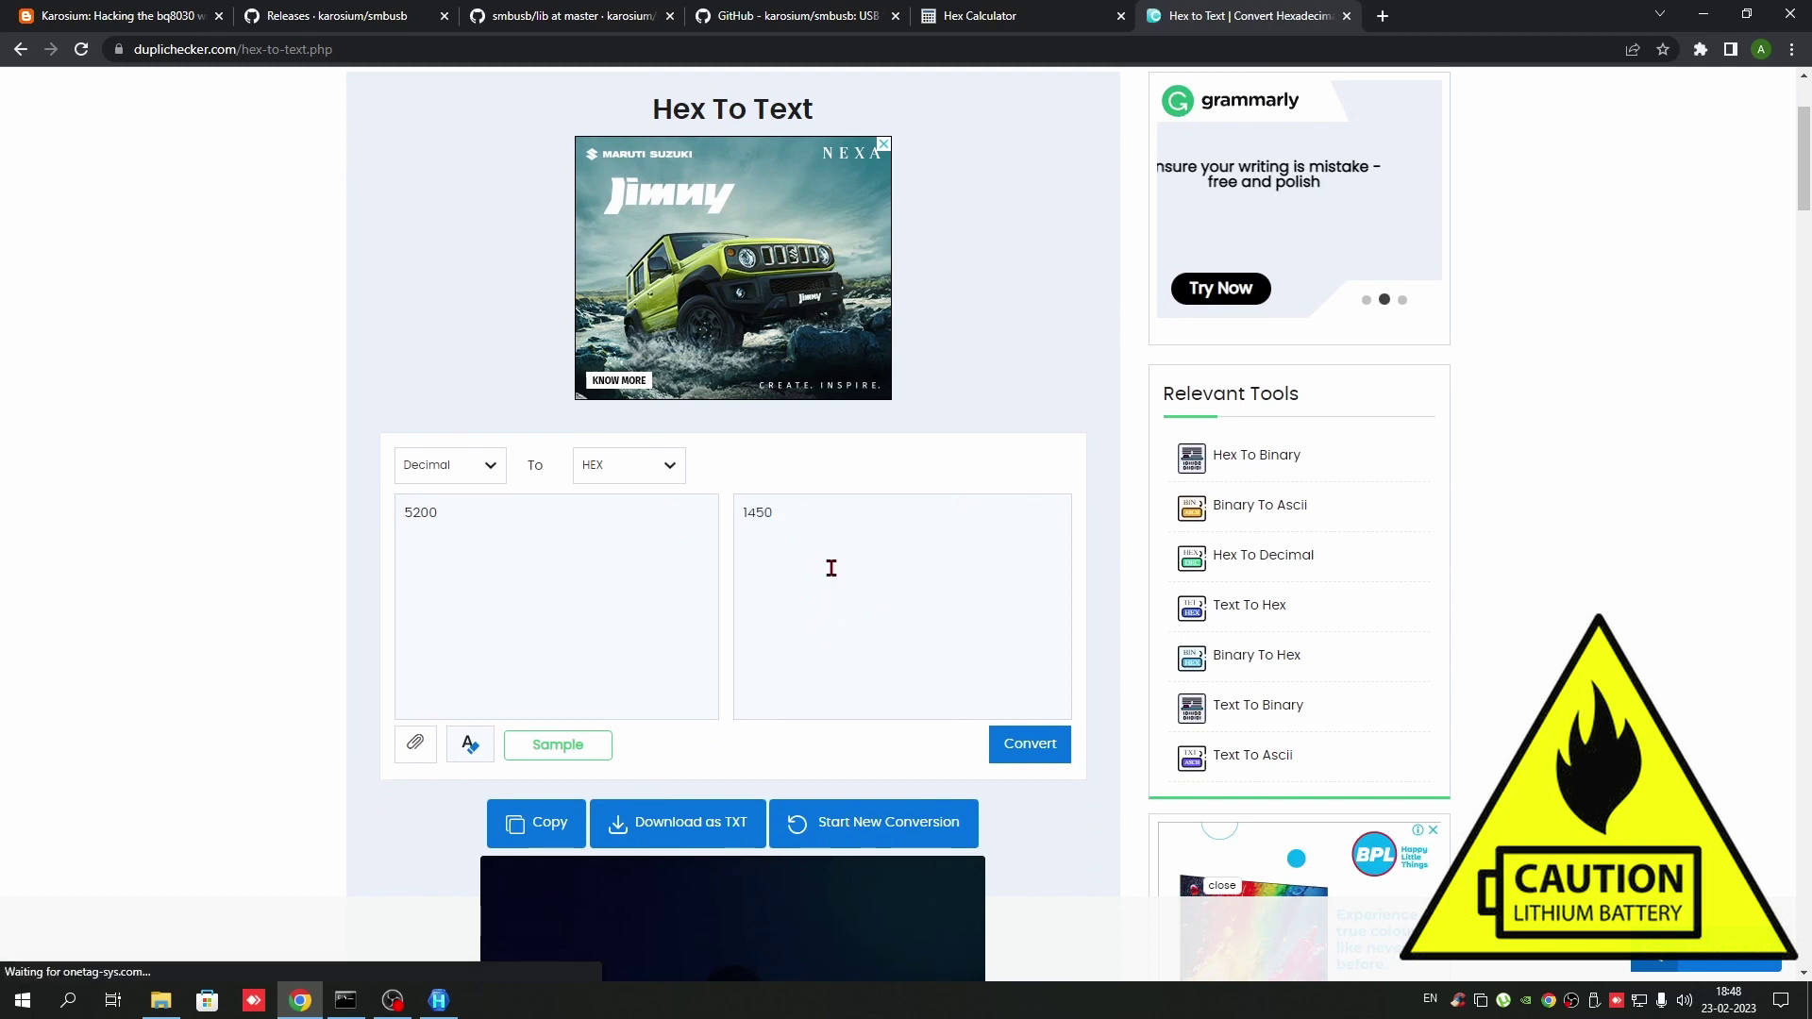
left_click(789, 514)
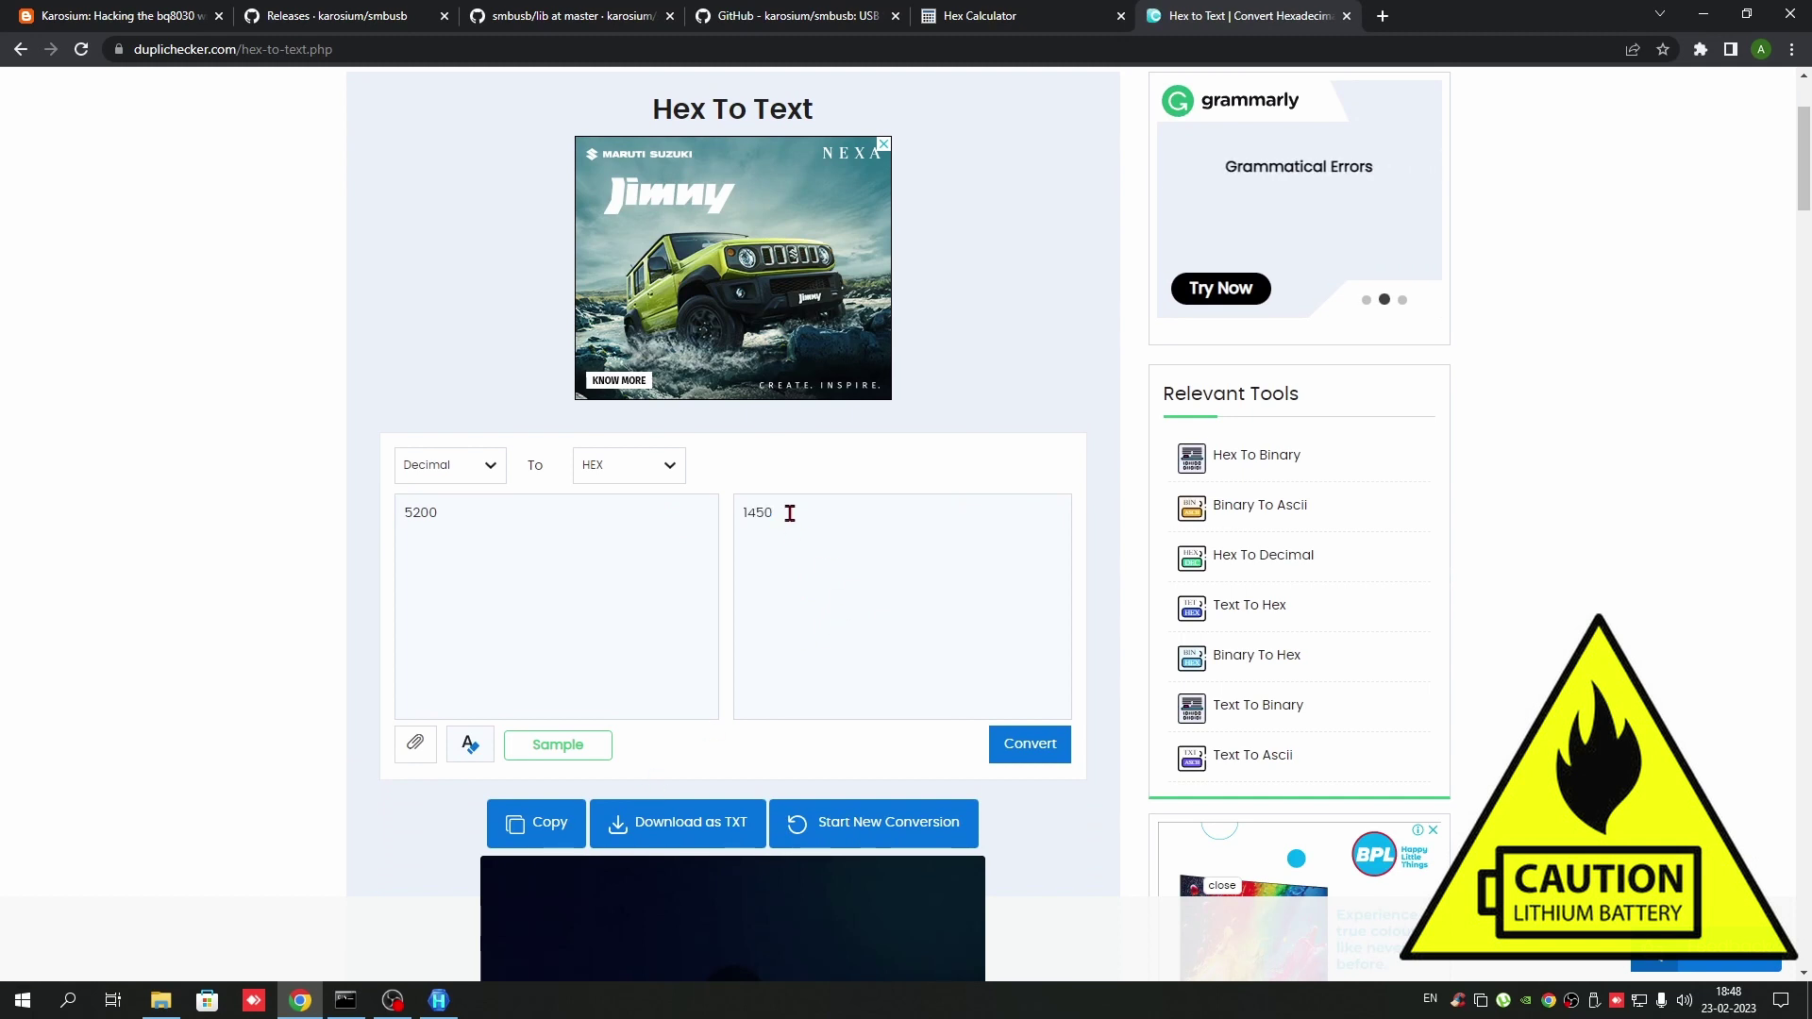
left_click_drag(789, 514, 680, 511)
Convert hex 1450 back to decimal, confirming it equals 5200
left_click(490, 466)
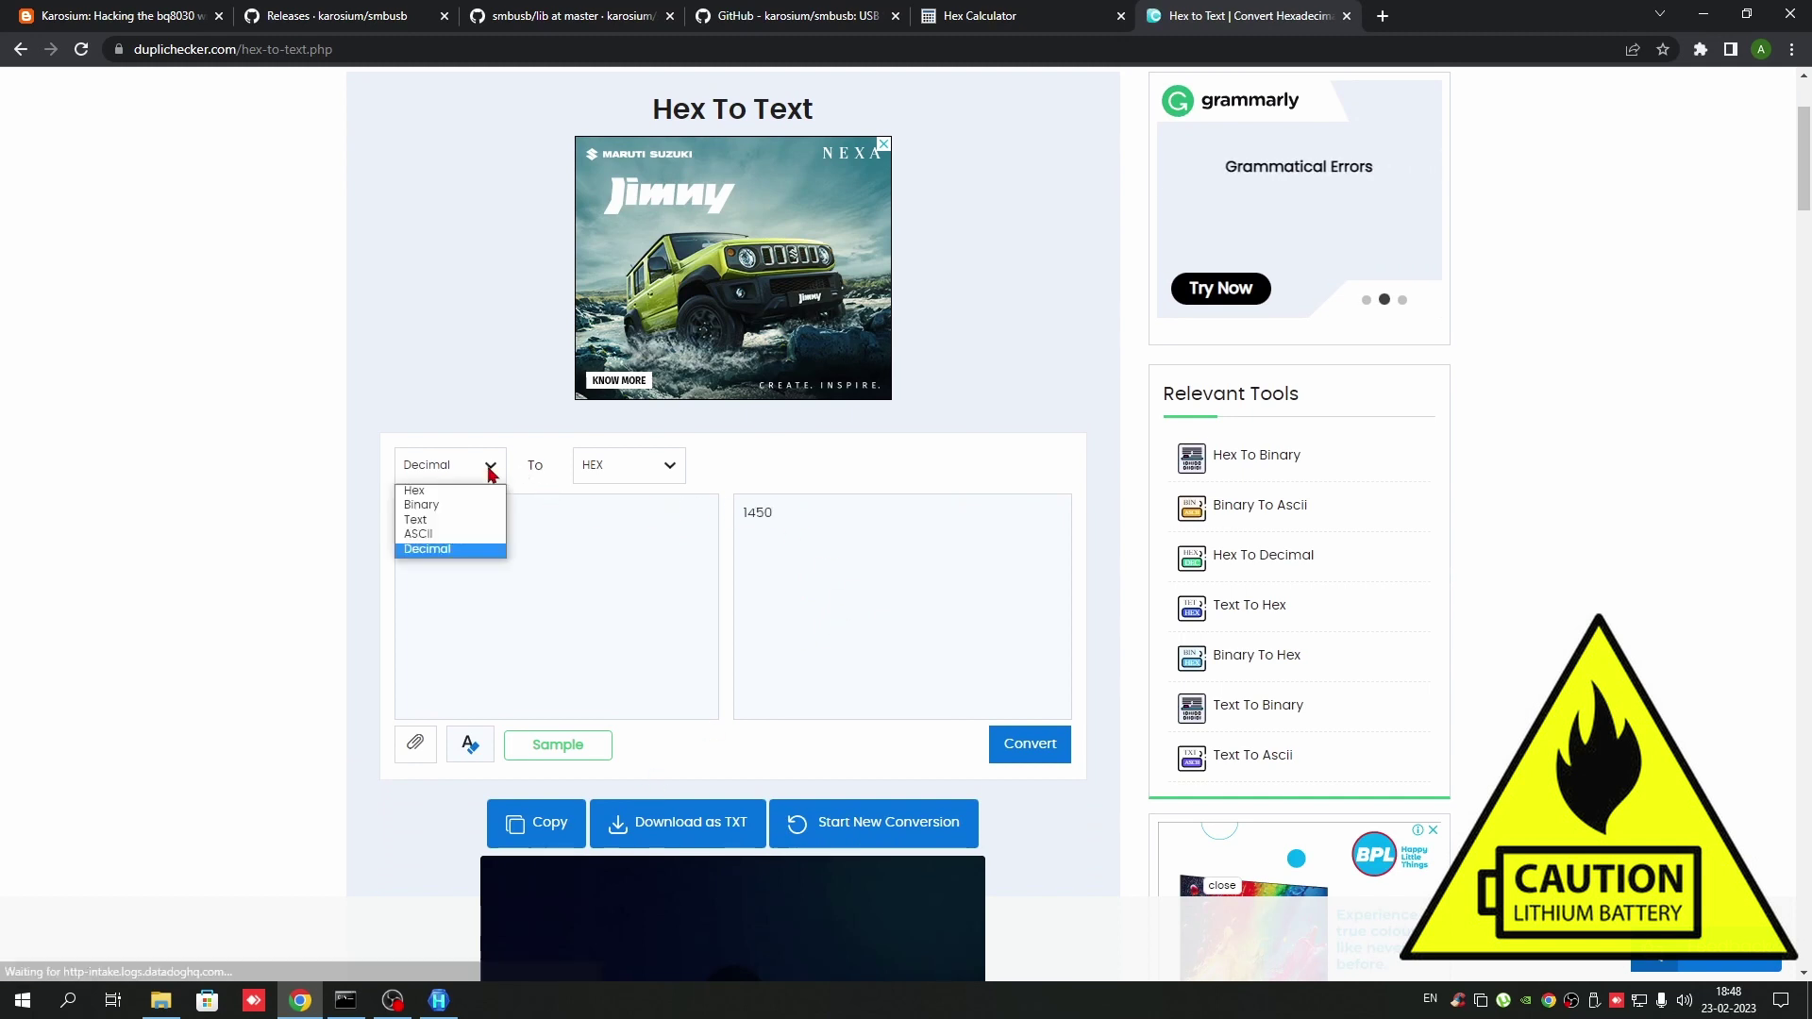
left_click(444, 490)
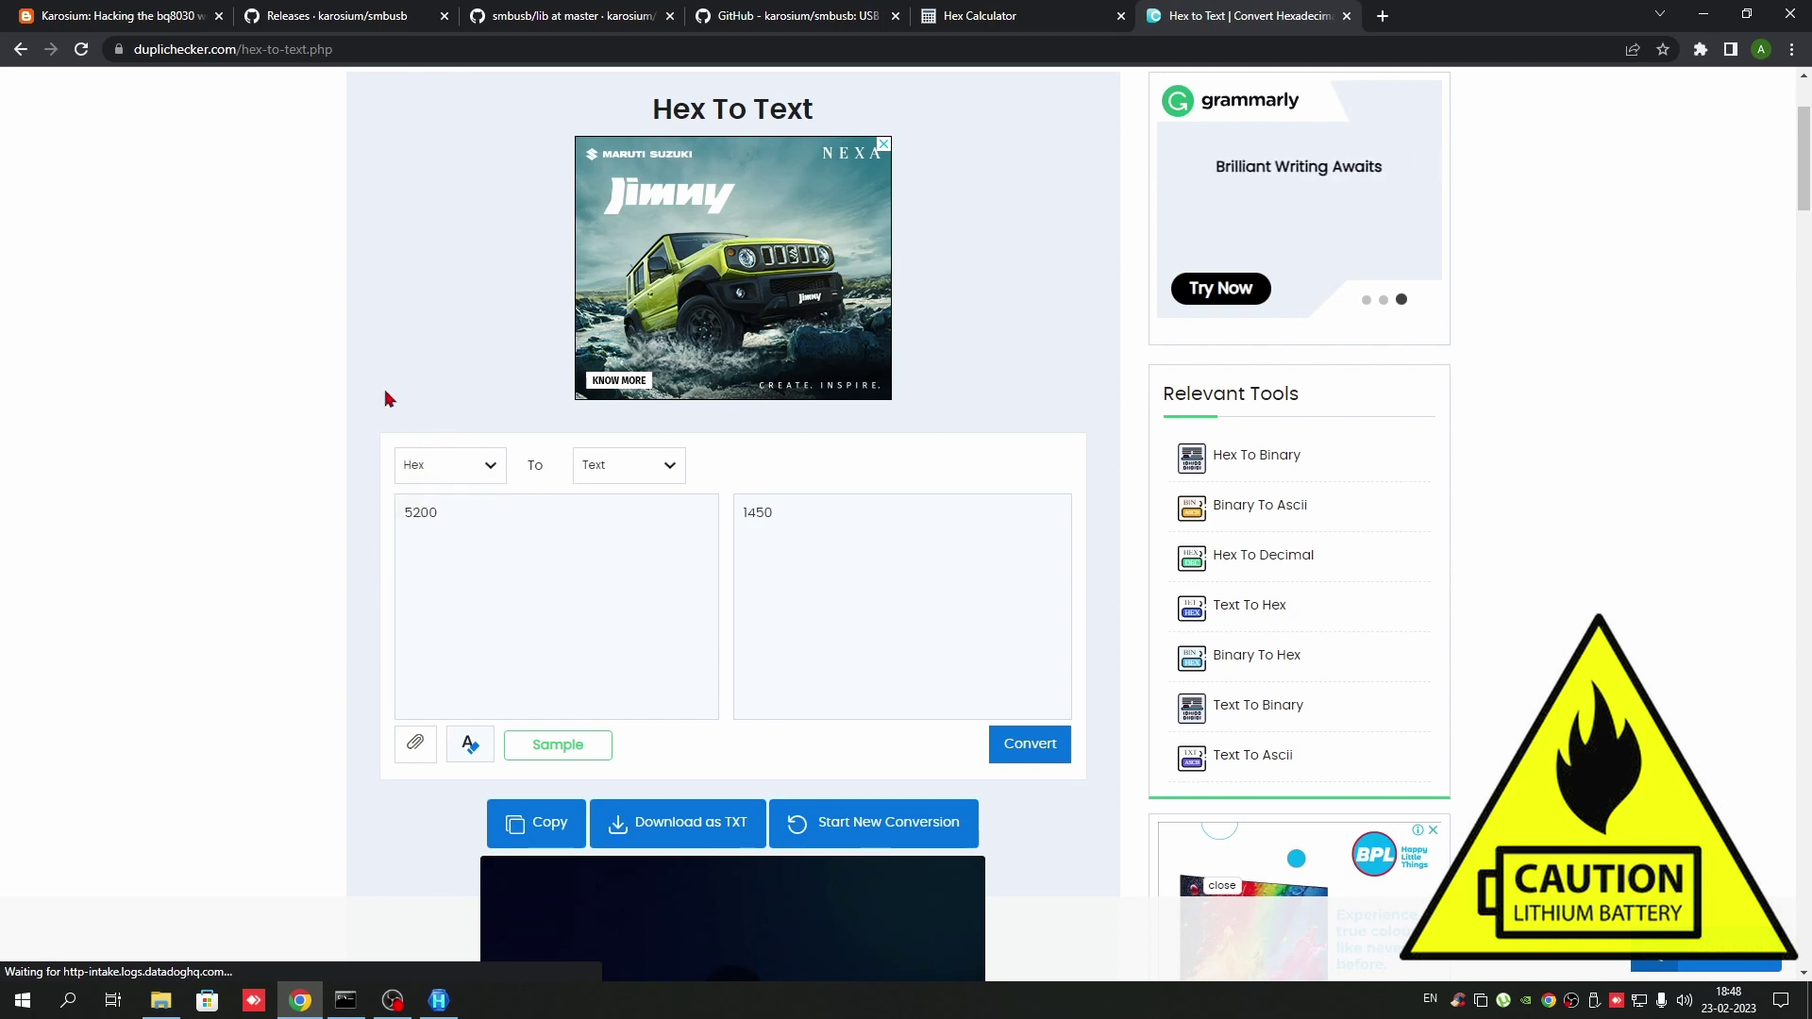
left_click(666, 467)
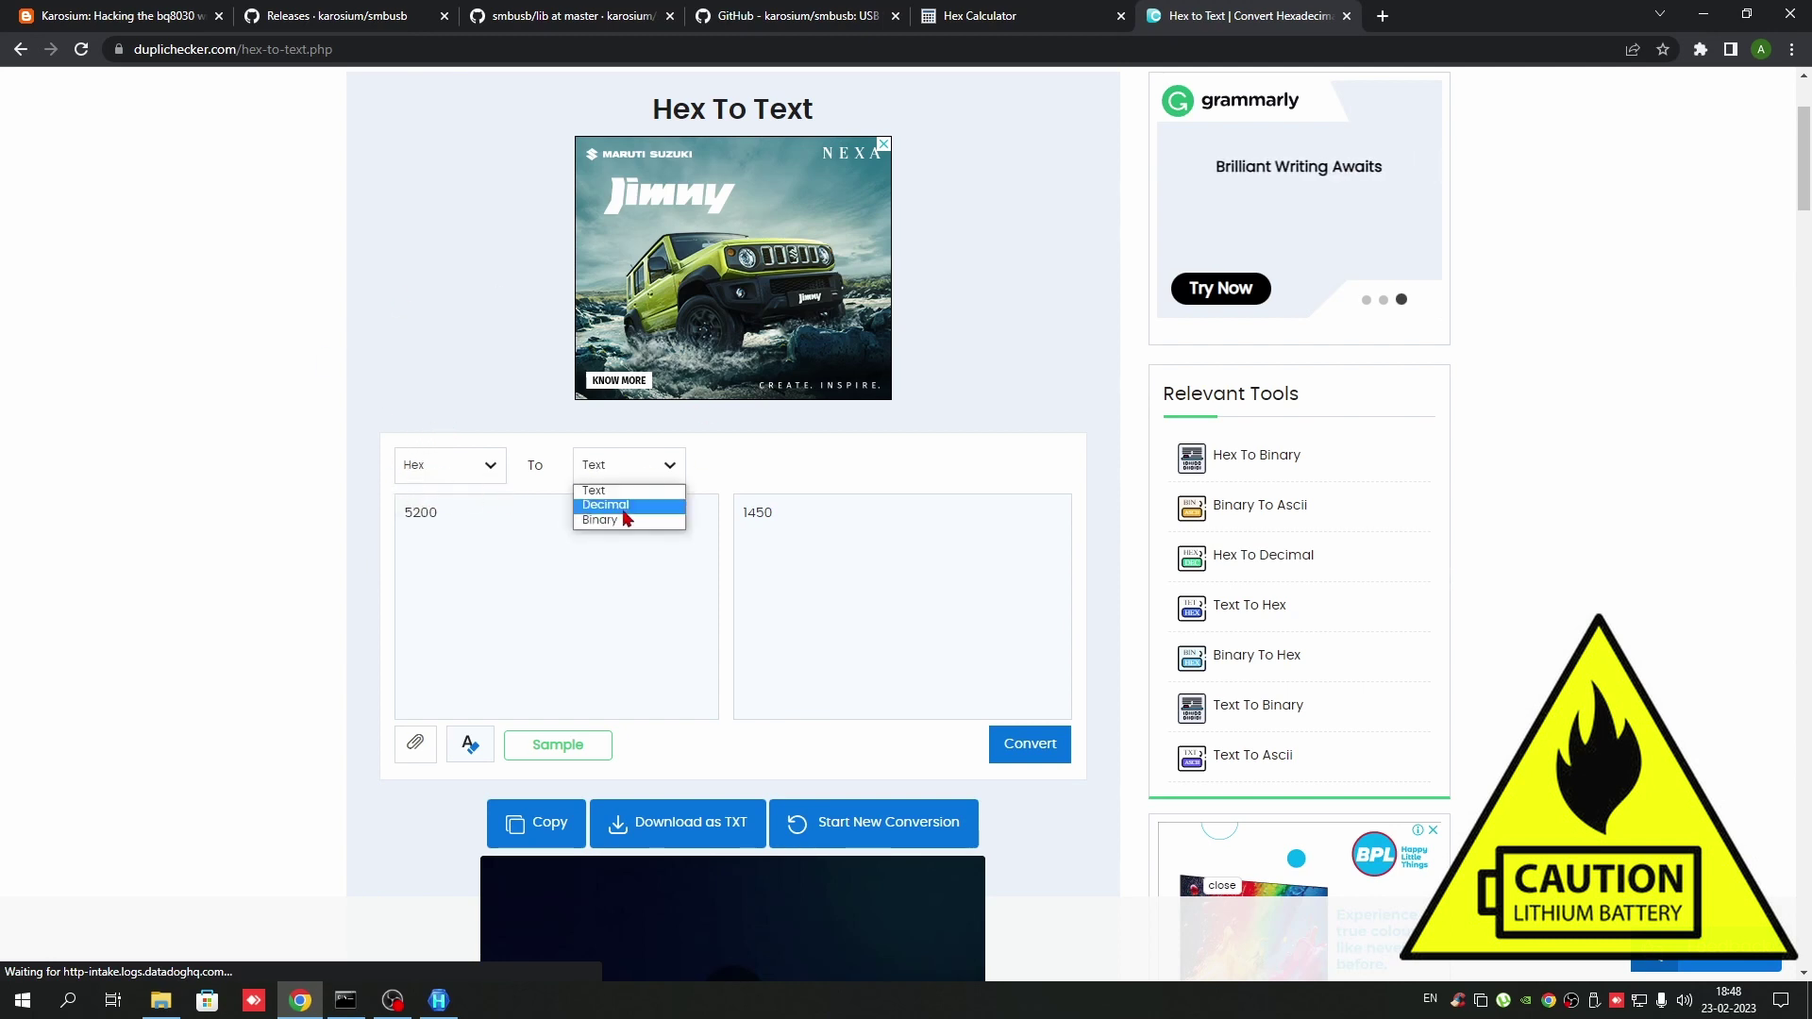
left_click(619, 512)
left_click_drag(506, 518, 280, 540)
type("1")
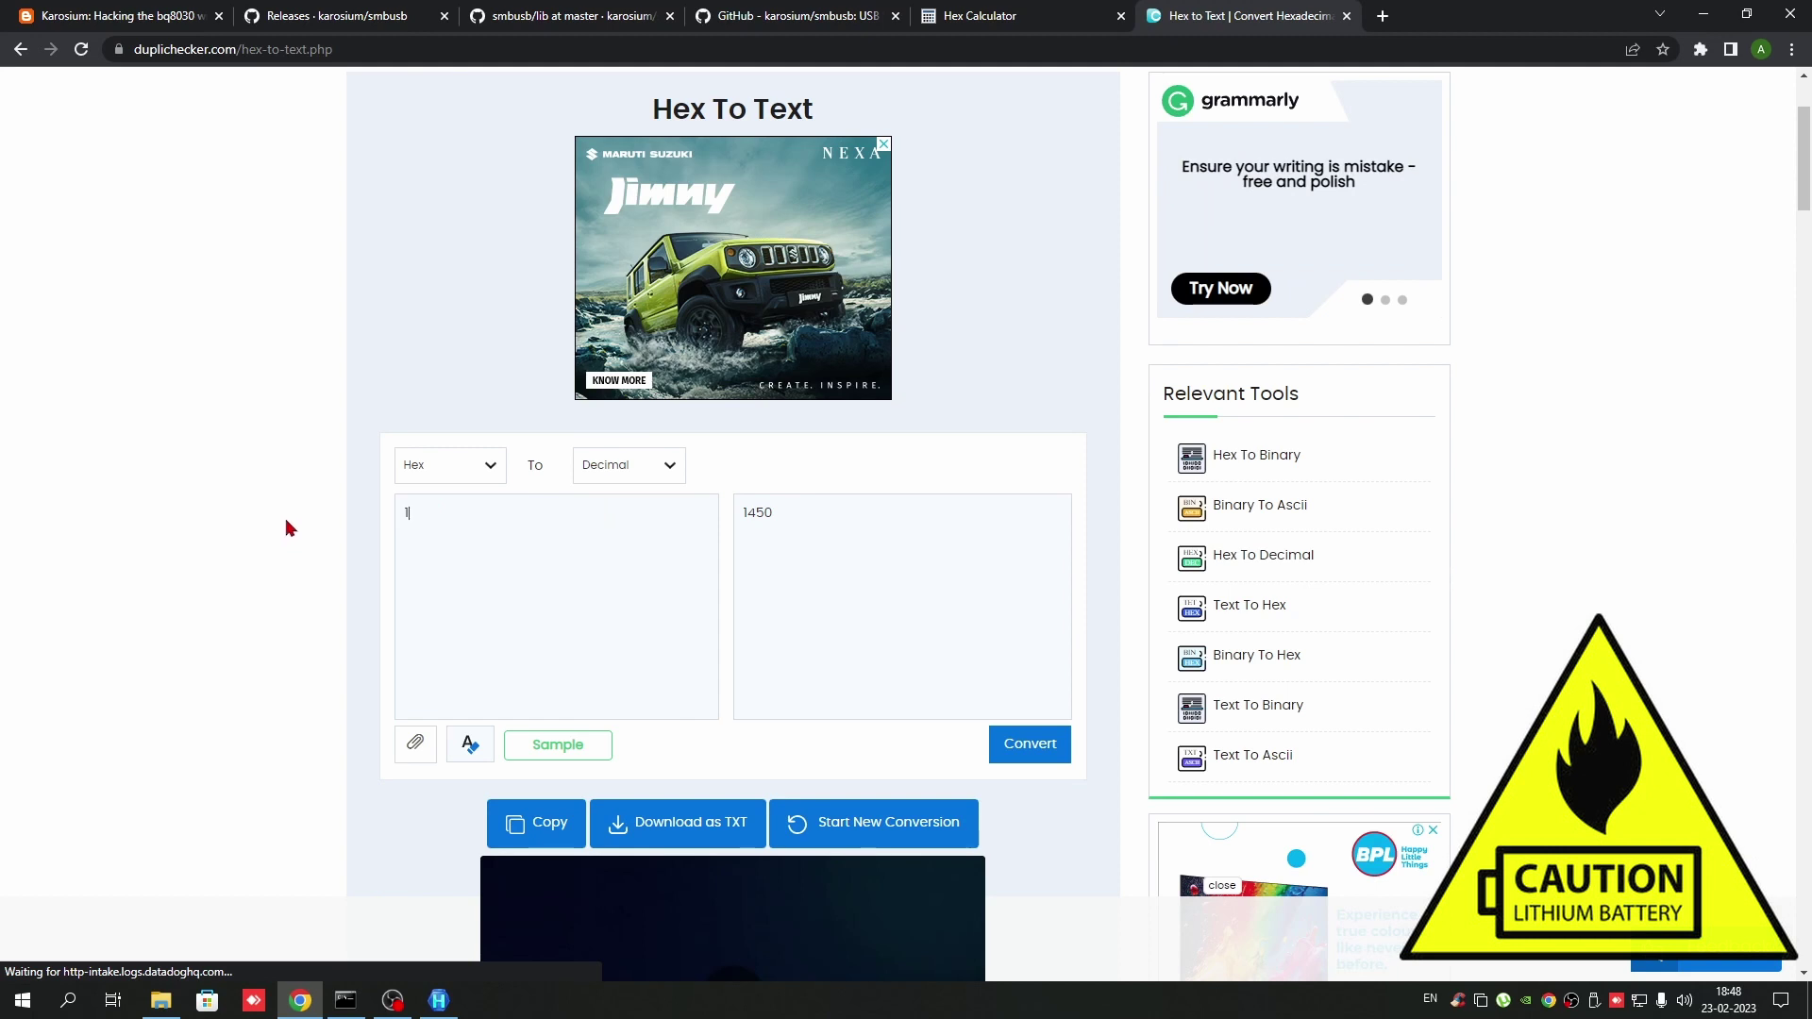
type("450")
left_click(1006, 748)
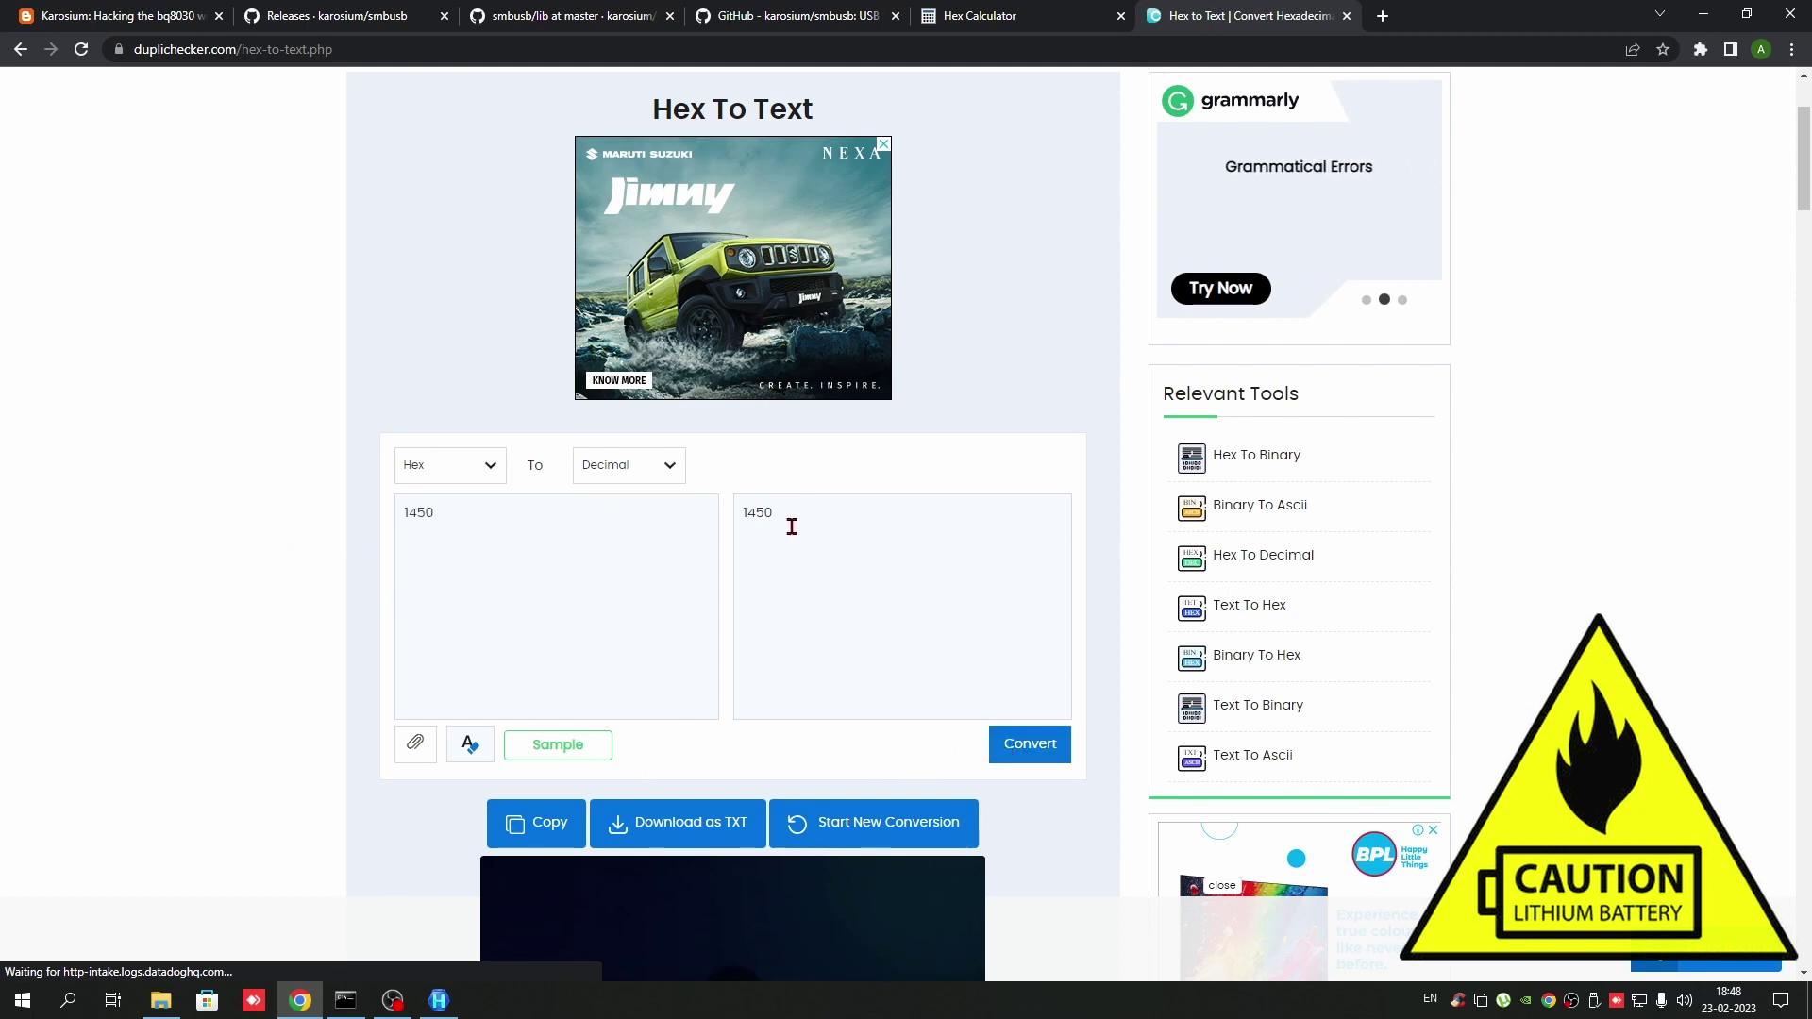
scroll(798, 604, "down", 5)
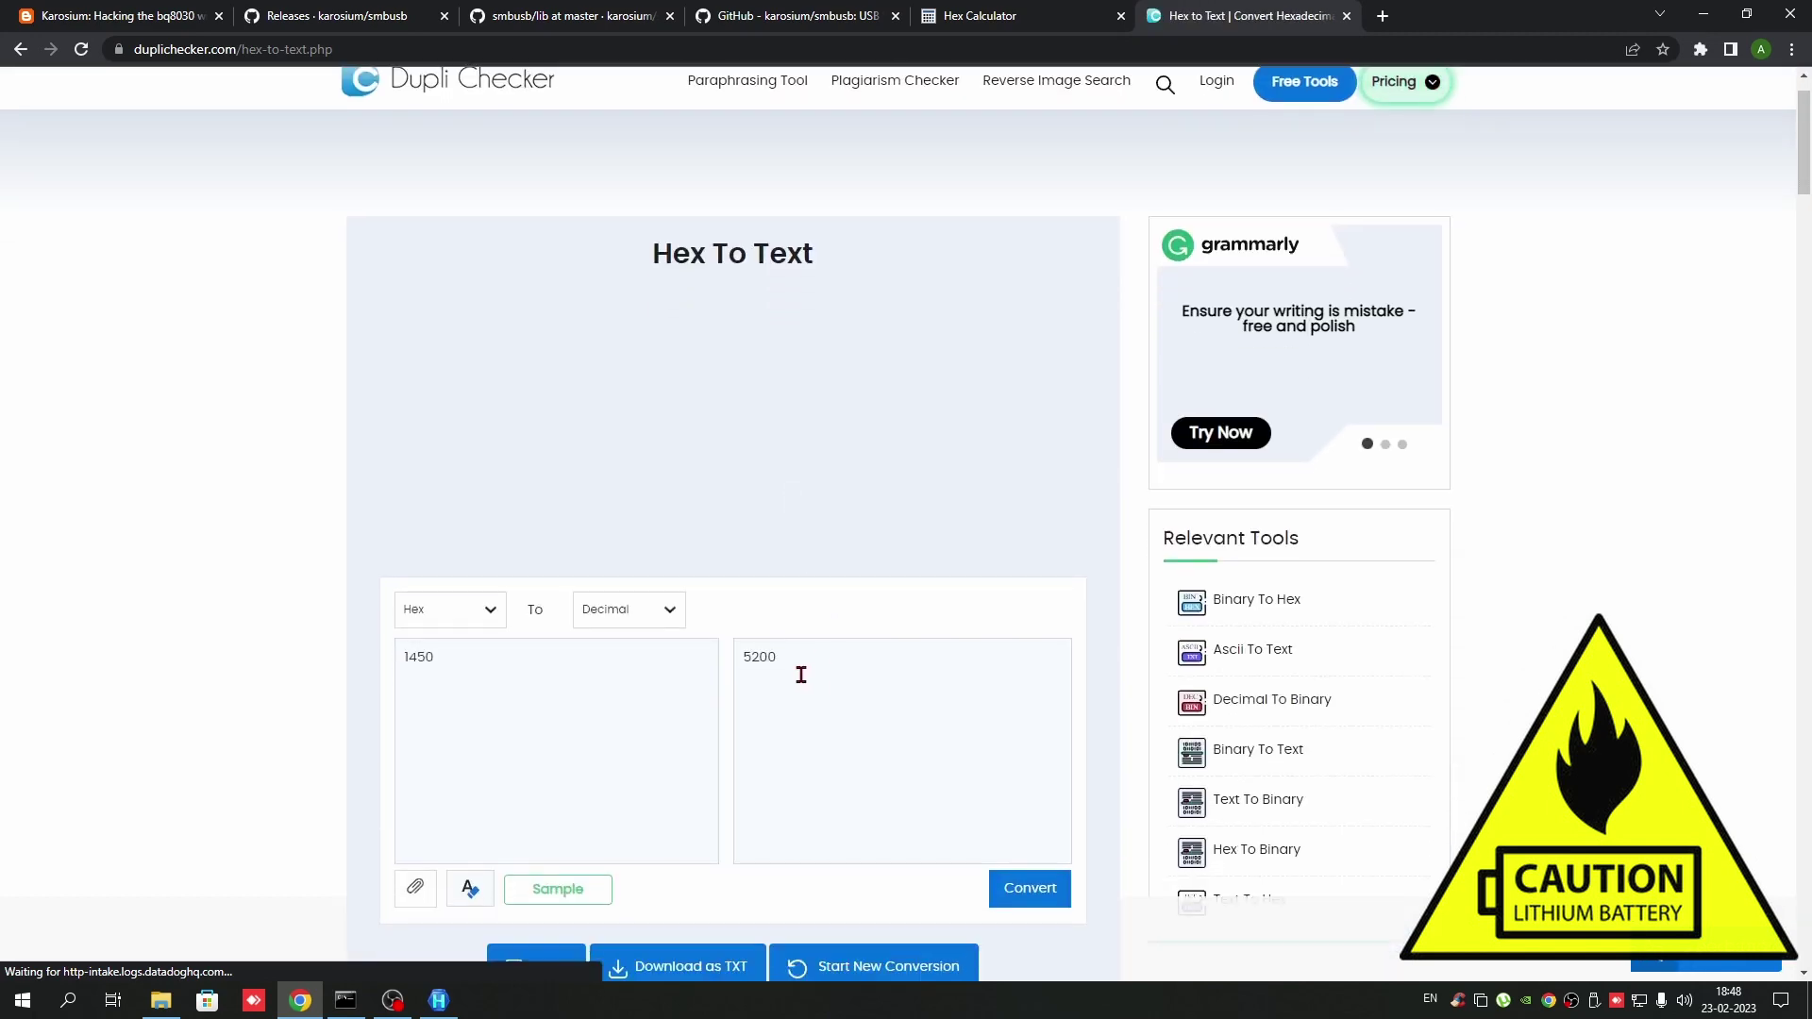
double_click(766, 512)
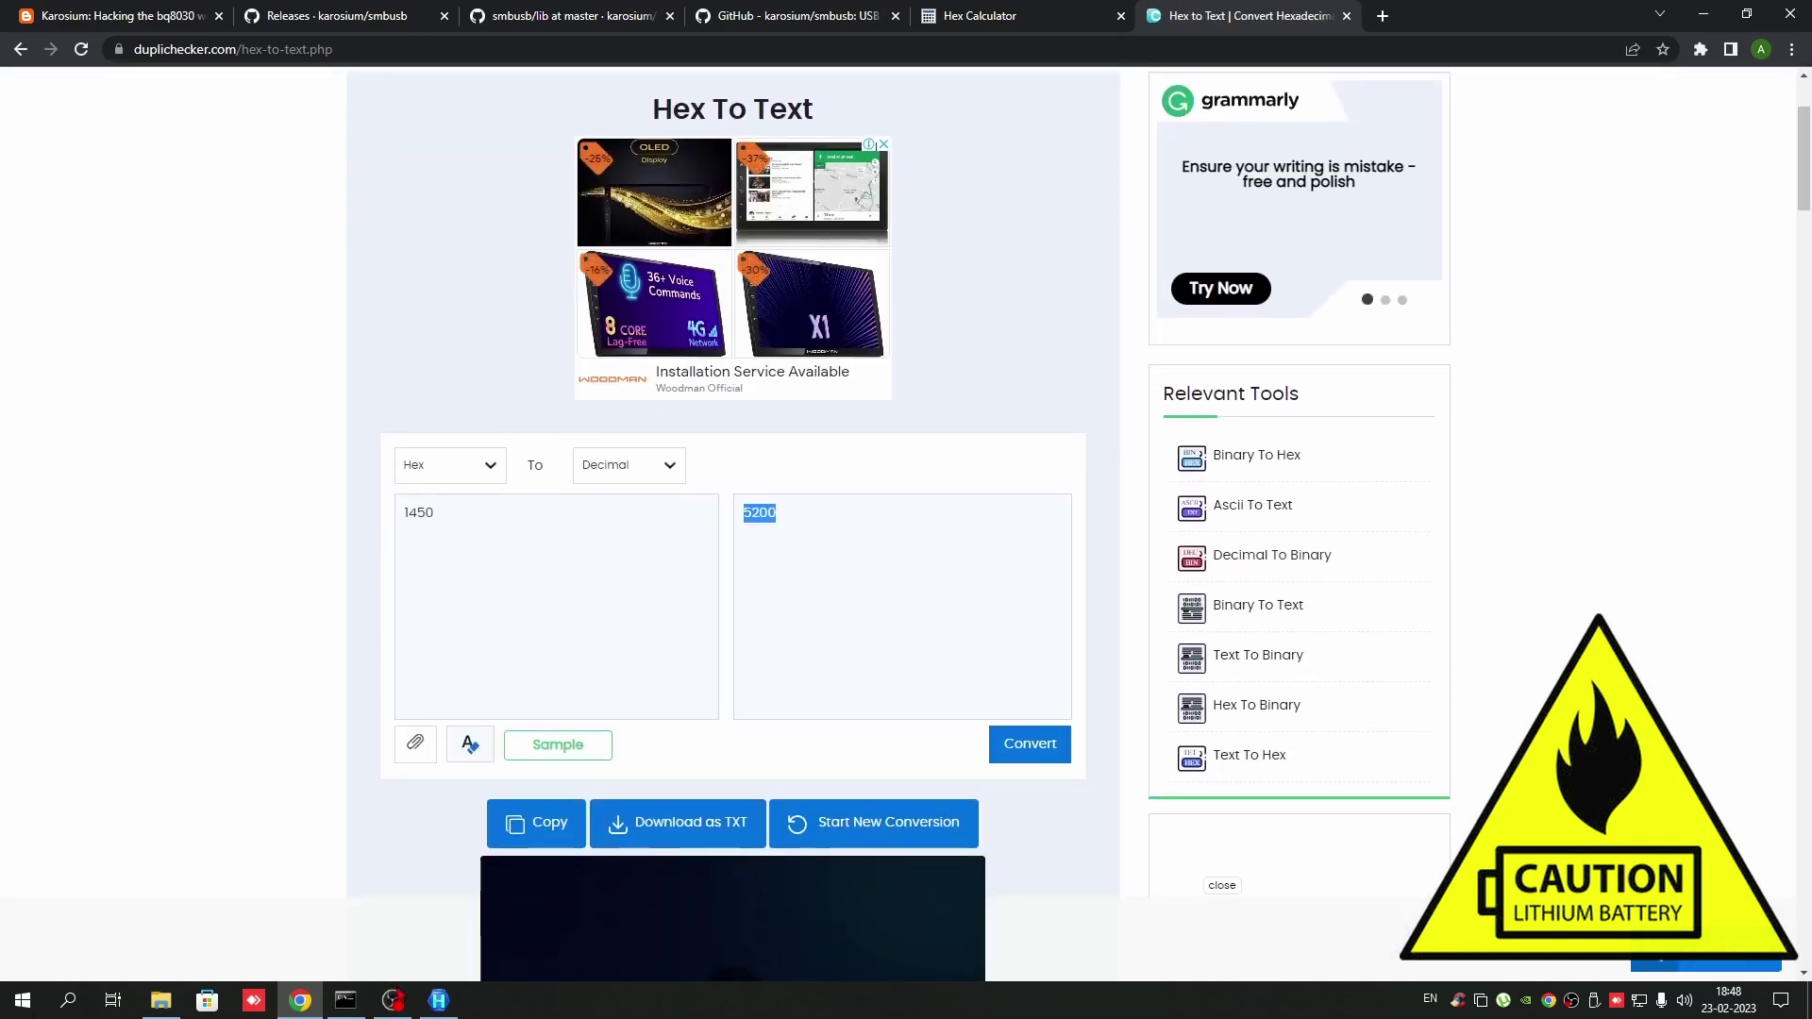
left_click(438, 1000)
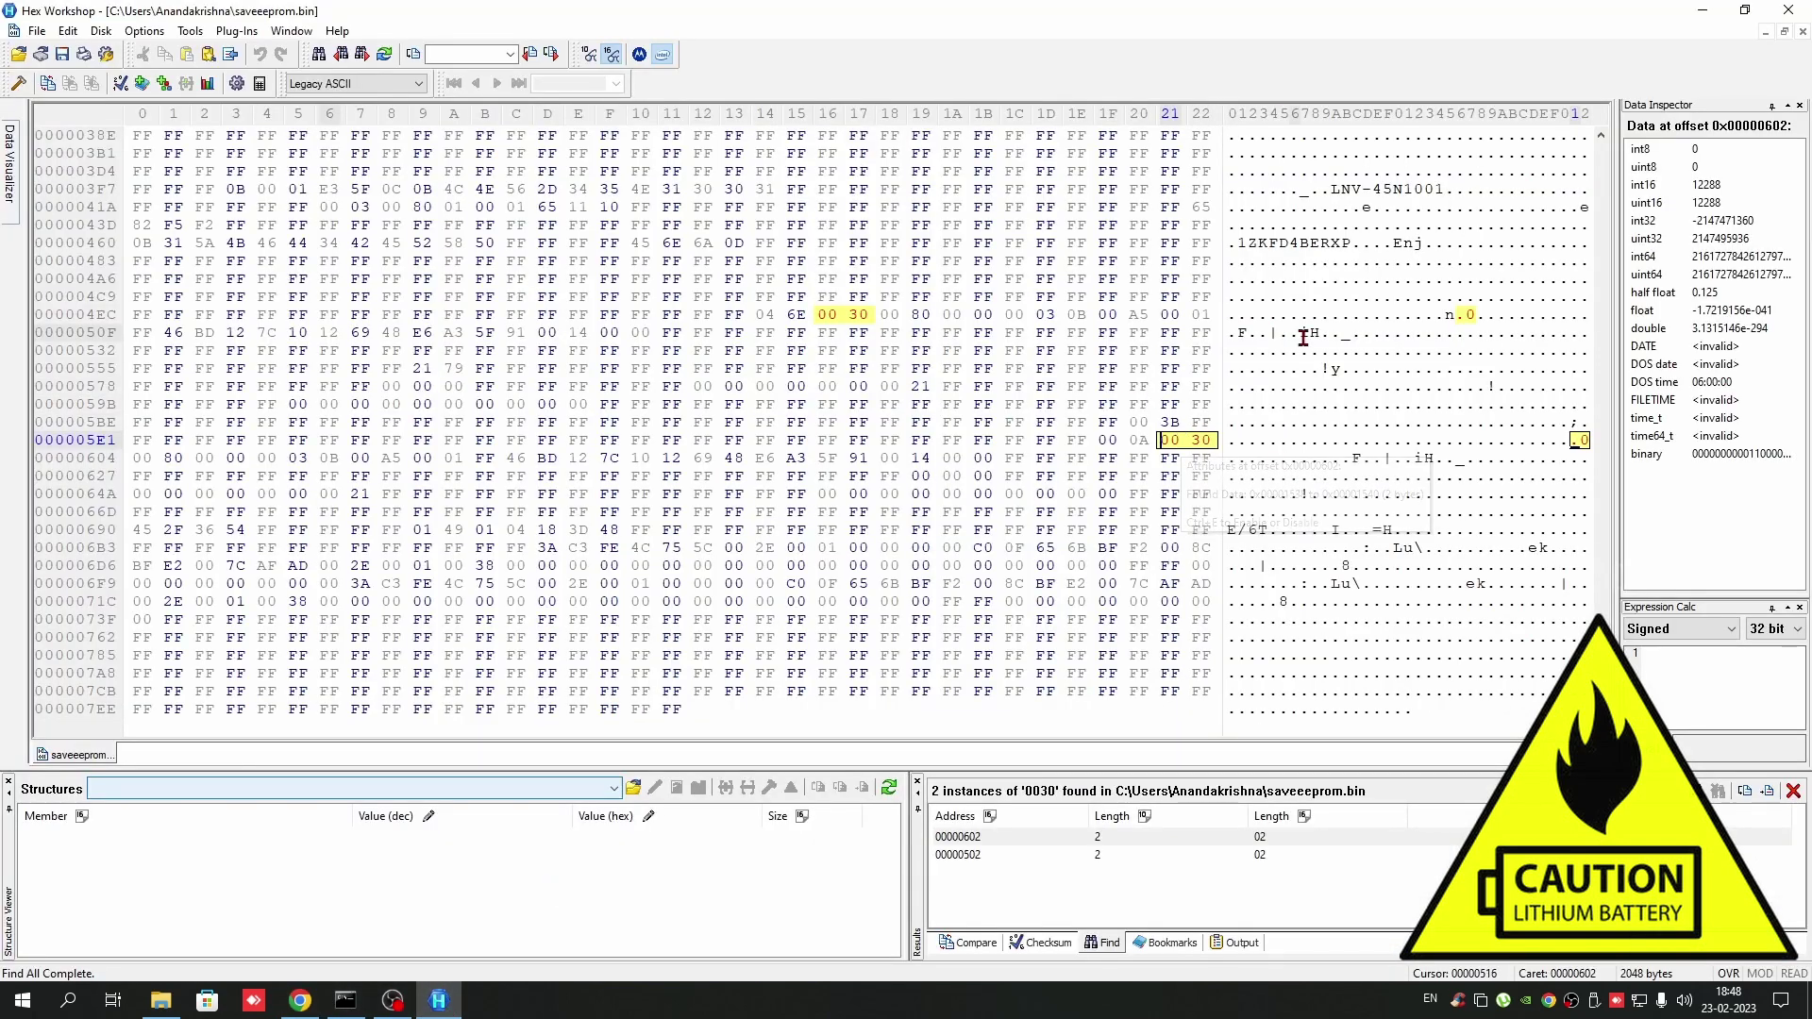
Overwrite the bytes at offset 0x602 with 14 50 and save saveeeprom.bin with a backup
type("1450")
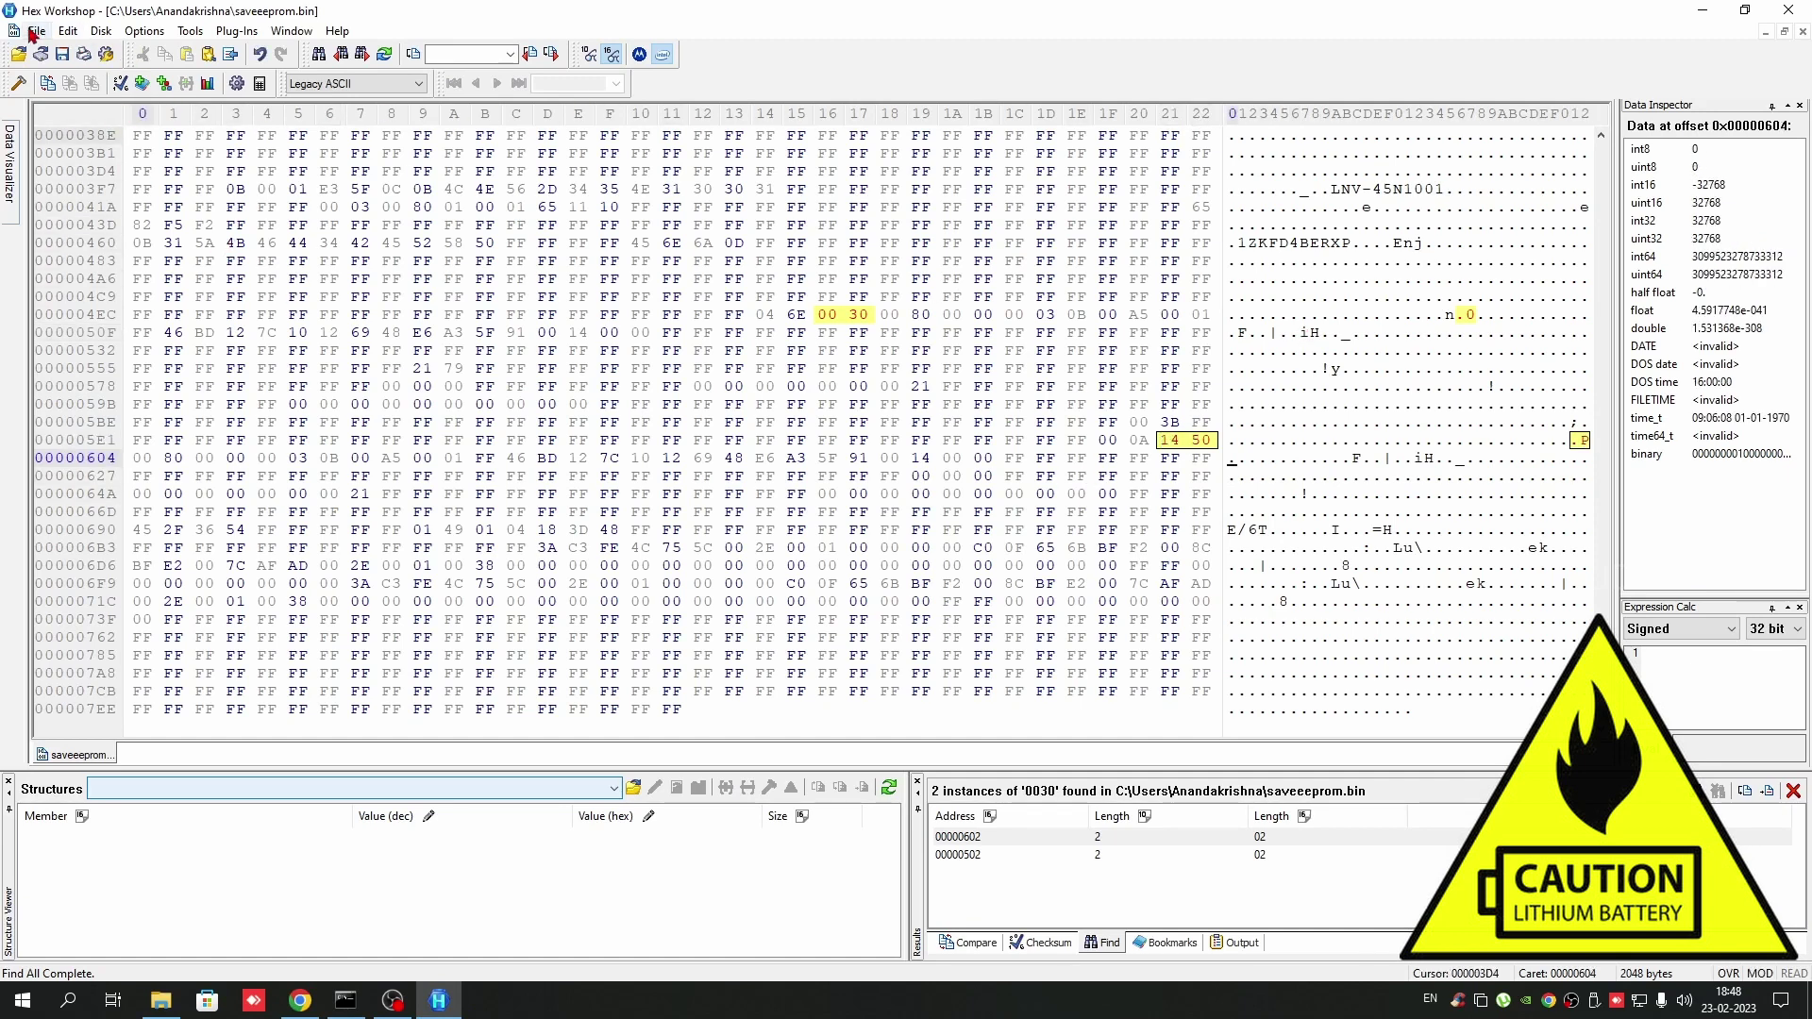
left_click(61, 54)
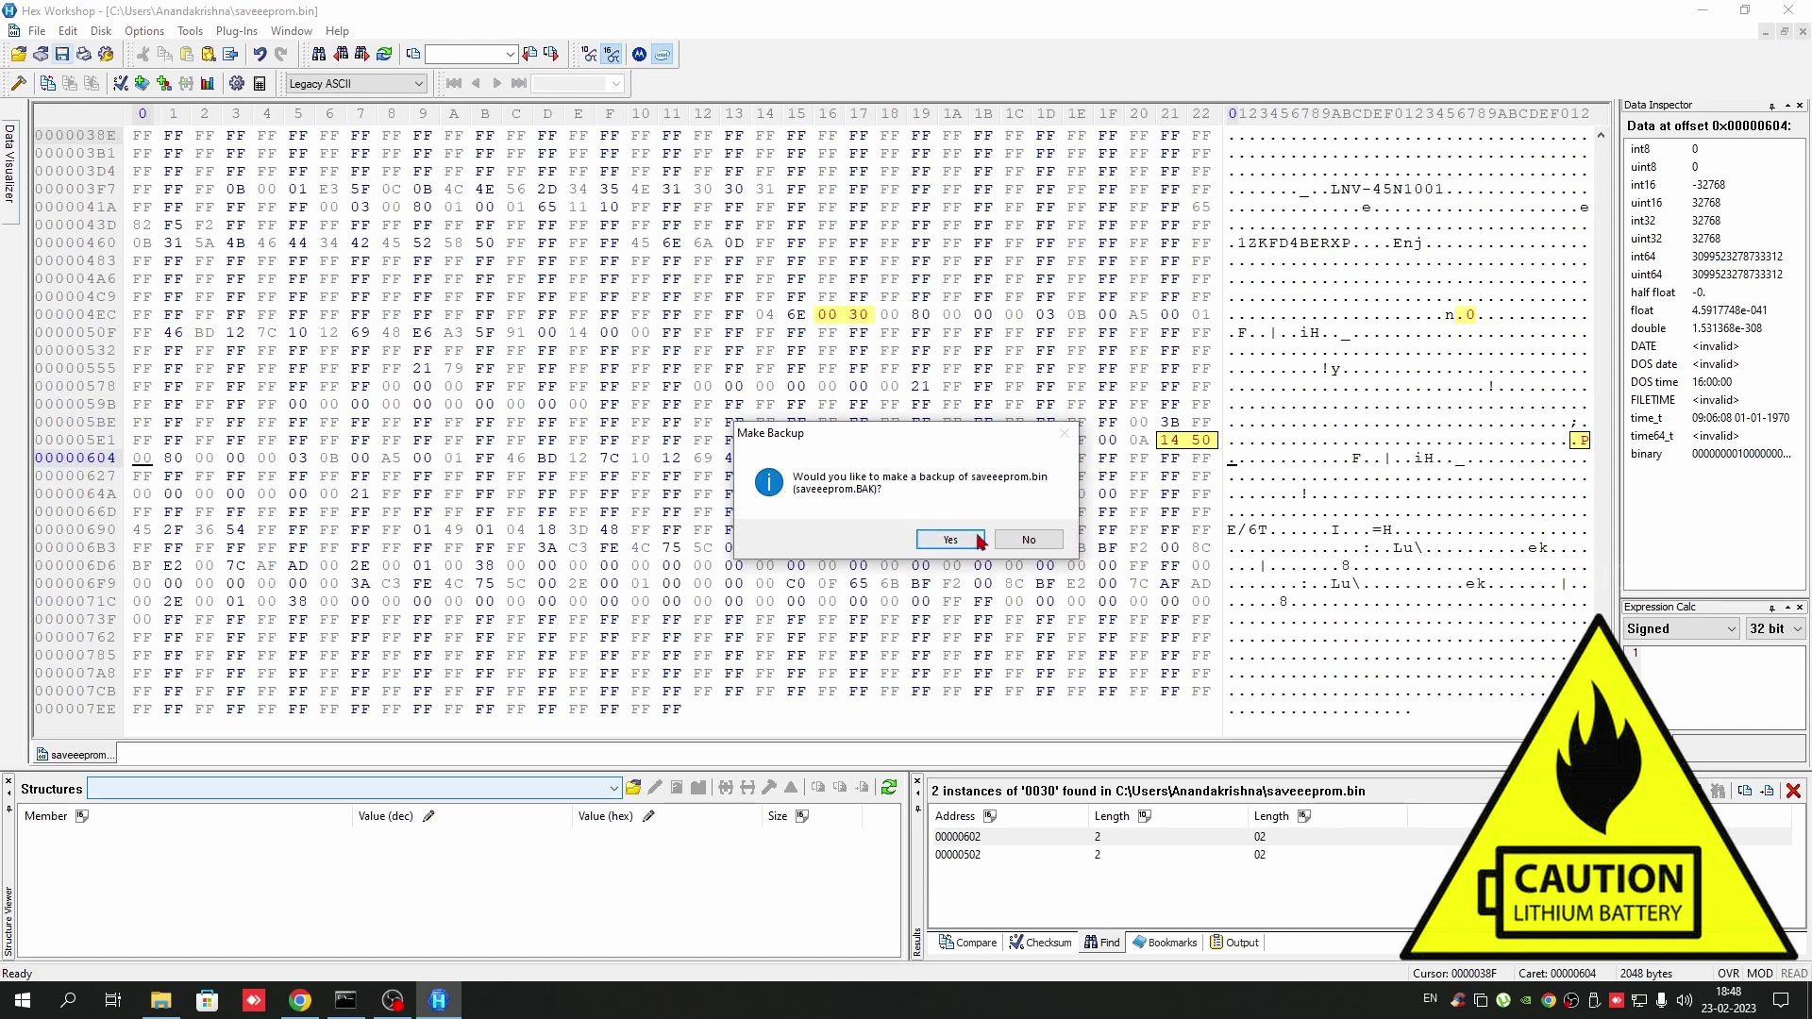
left_click(950, 539)
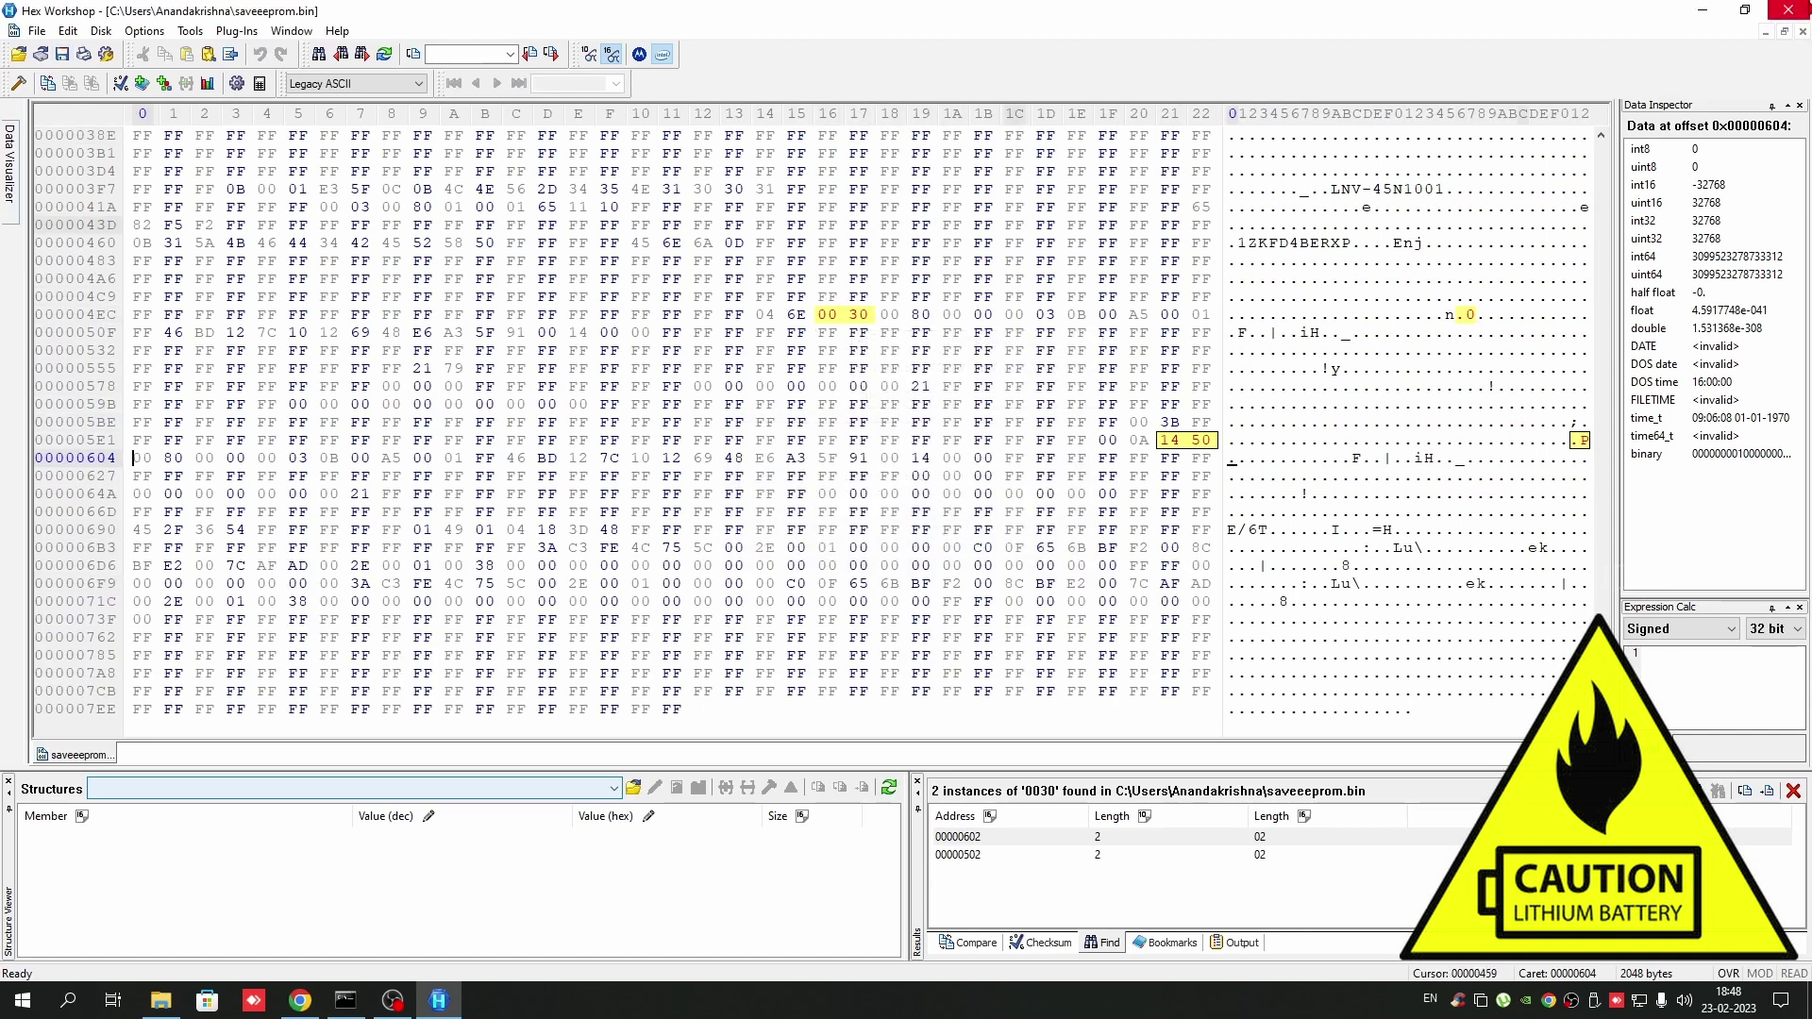
scroll(1265, 416, "up", 2)
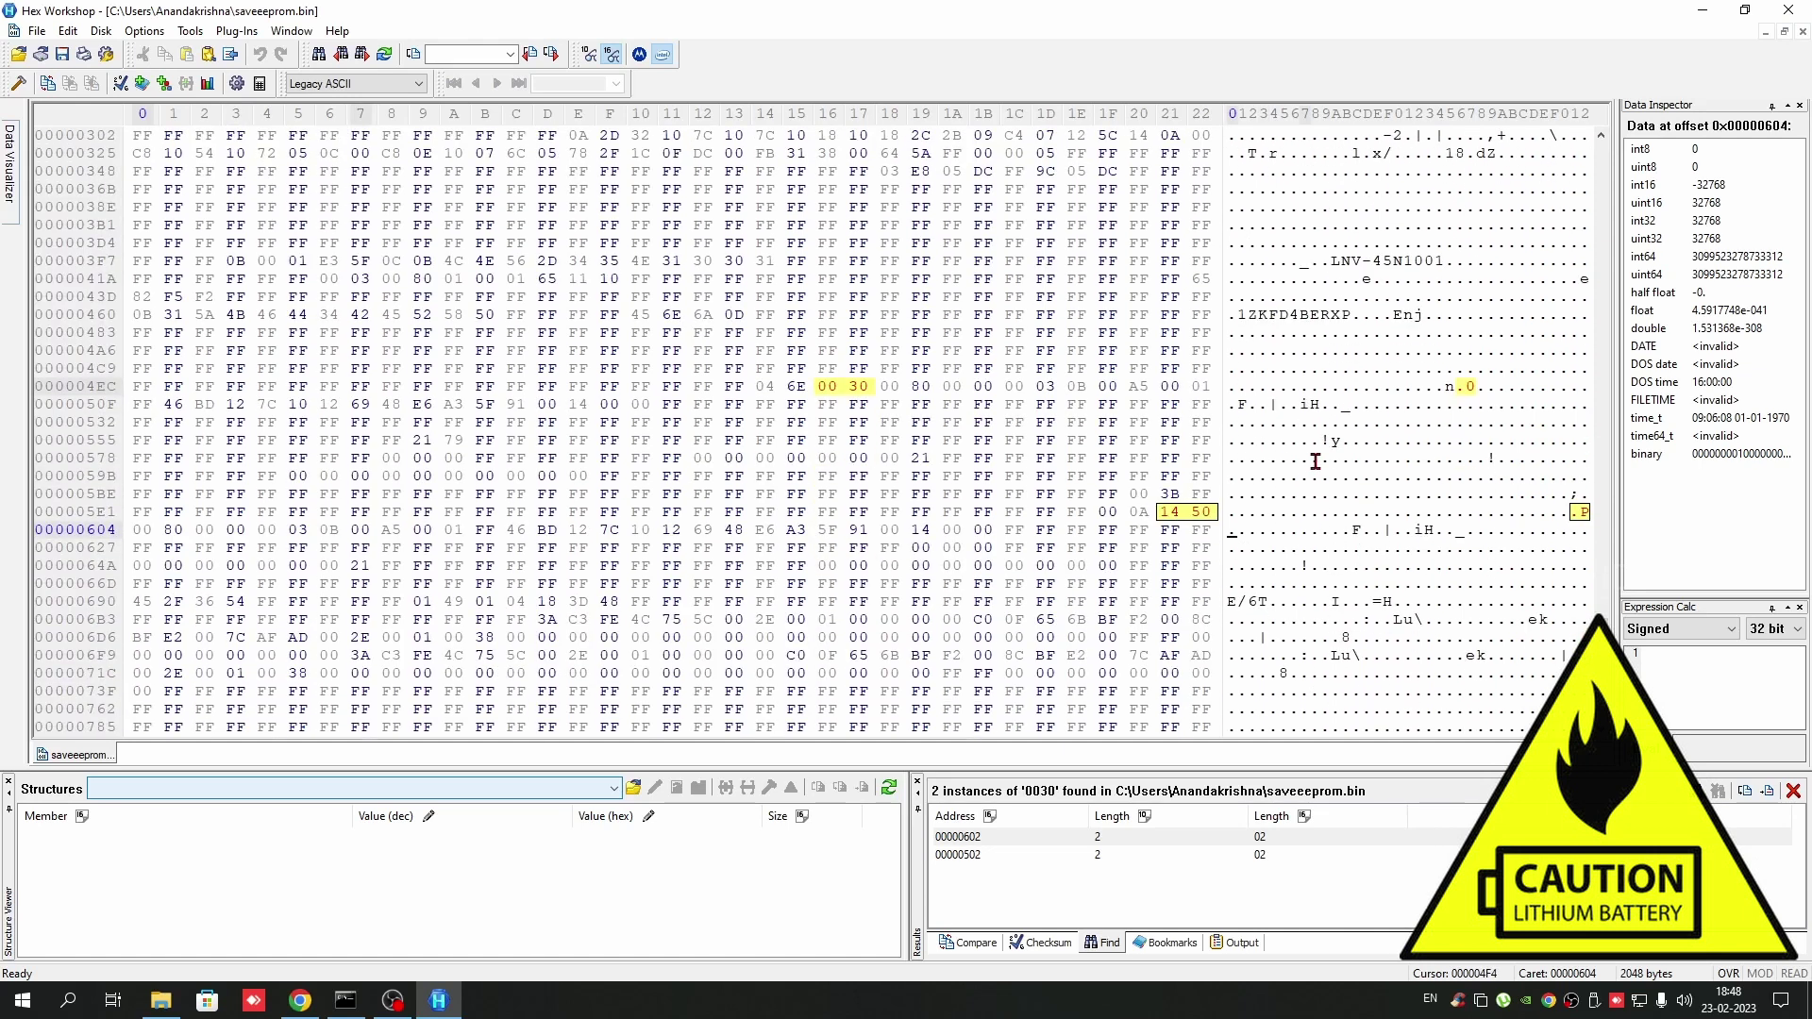
scroll(1315, 461, "down", 2)
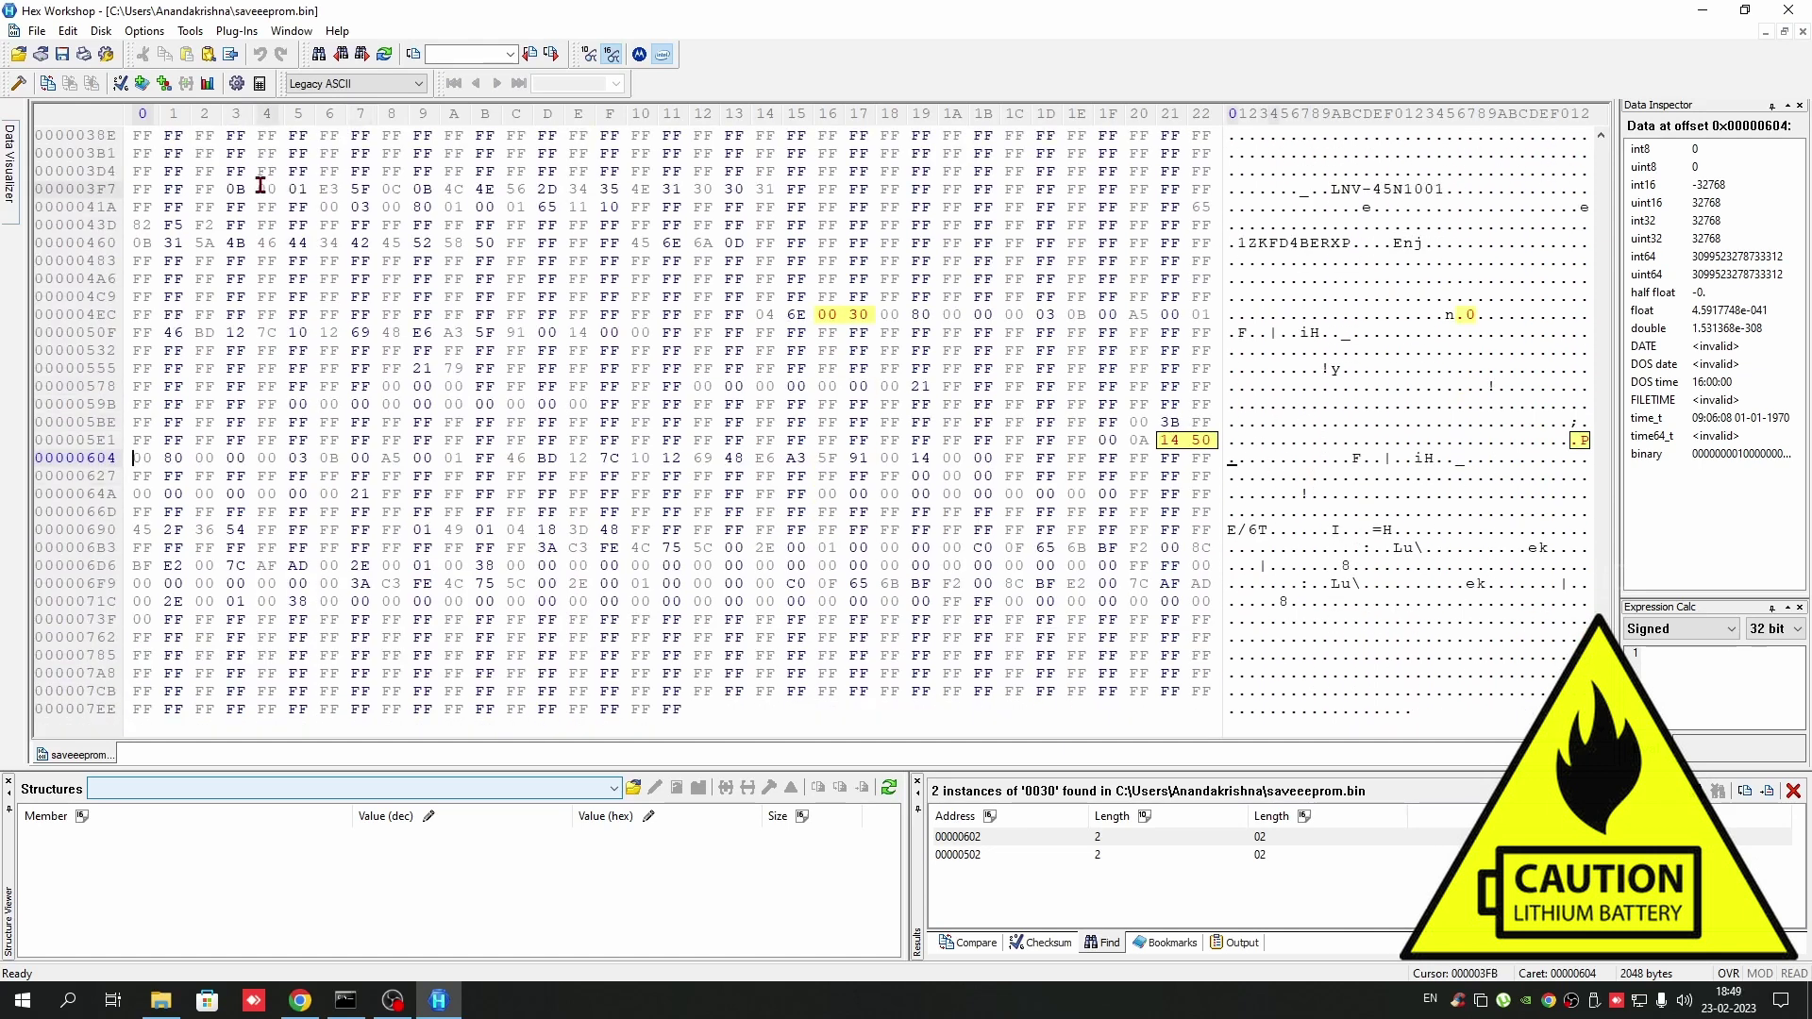
mouse_move(827, 315)
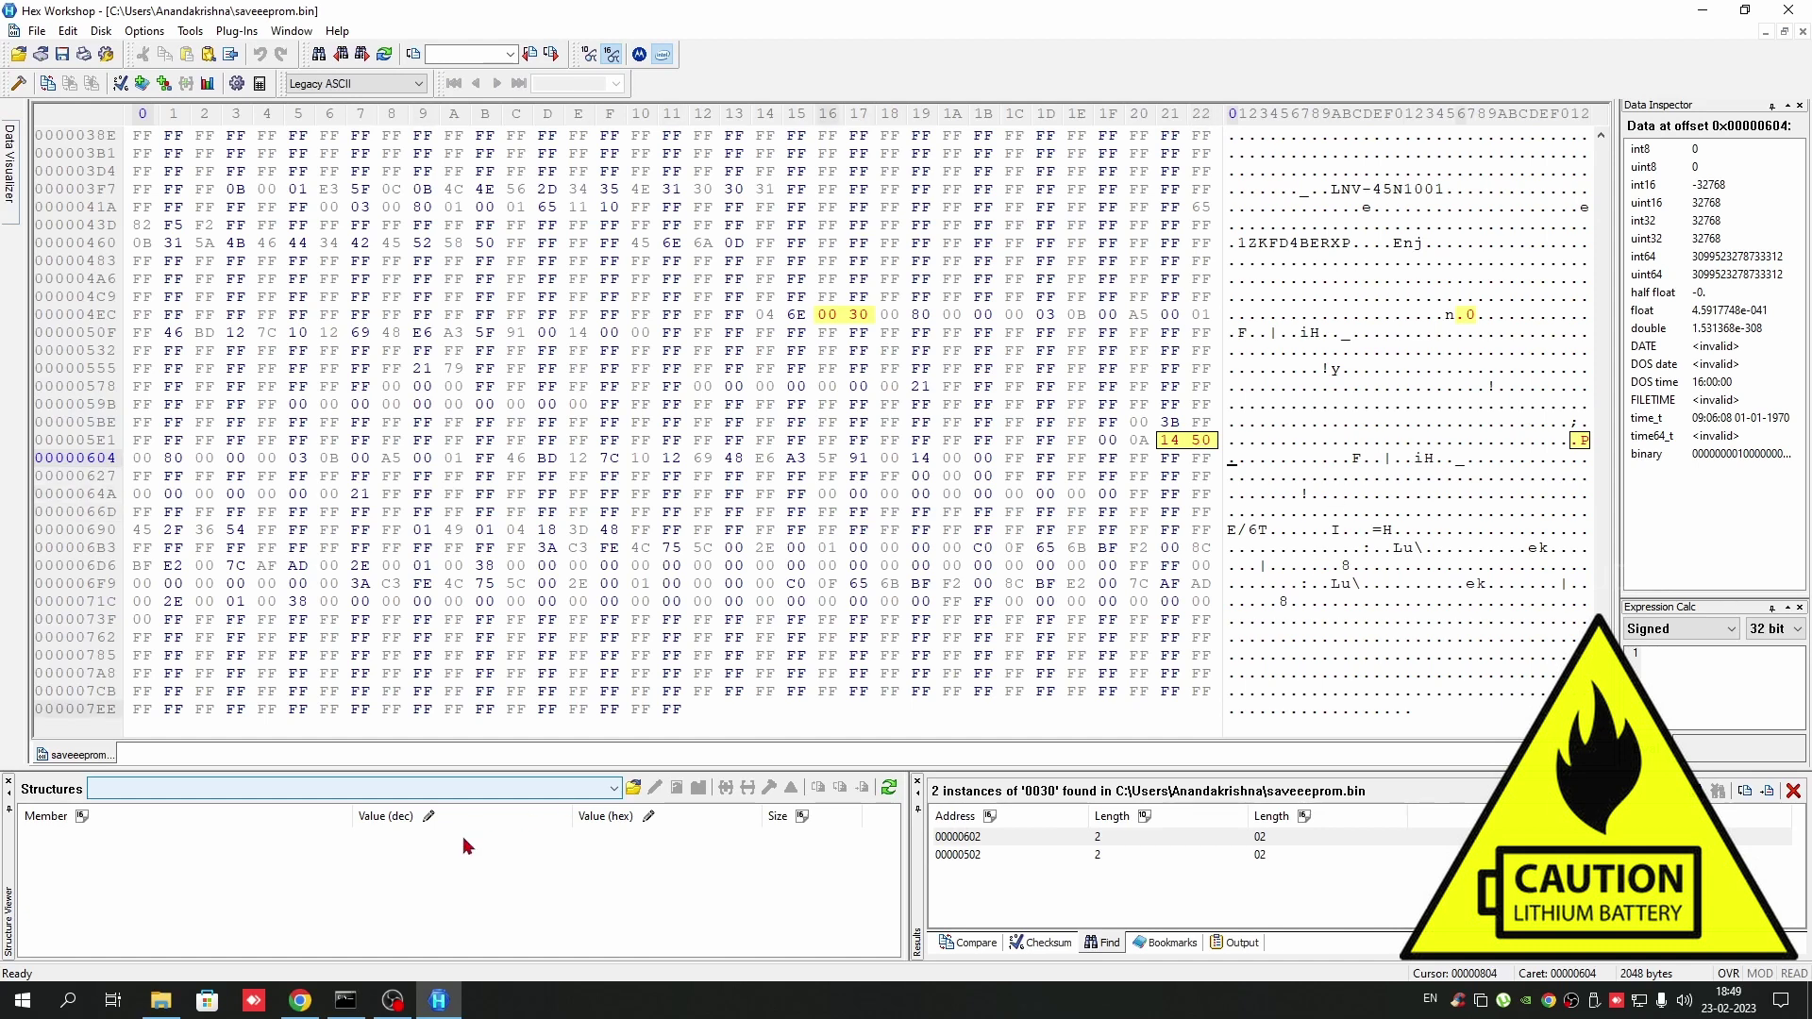
Check the report's Full Charge Capacity, still 48 mAh, and rerun the battery report
left_click(345, 1000)
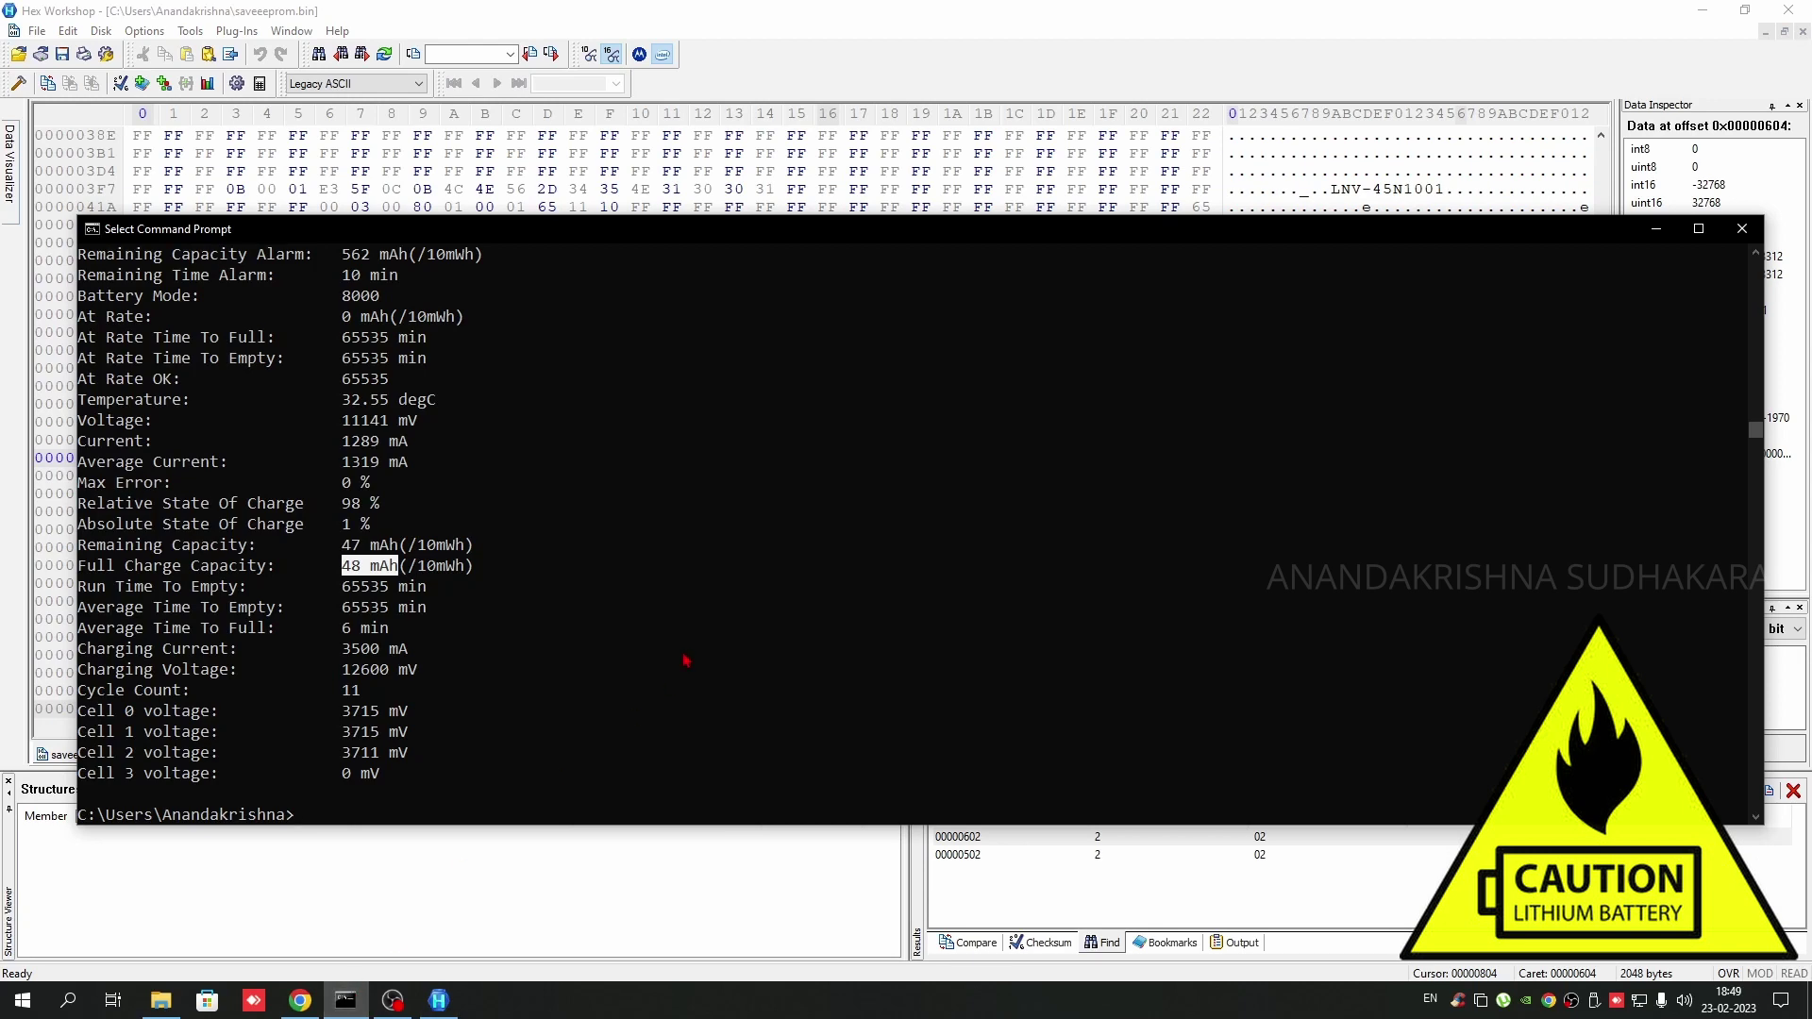
scroll(686, 661, "up", 4)
scroll(717, 647, "down", 8)
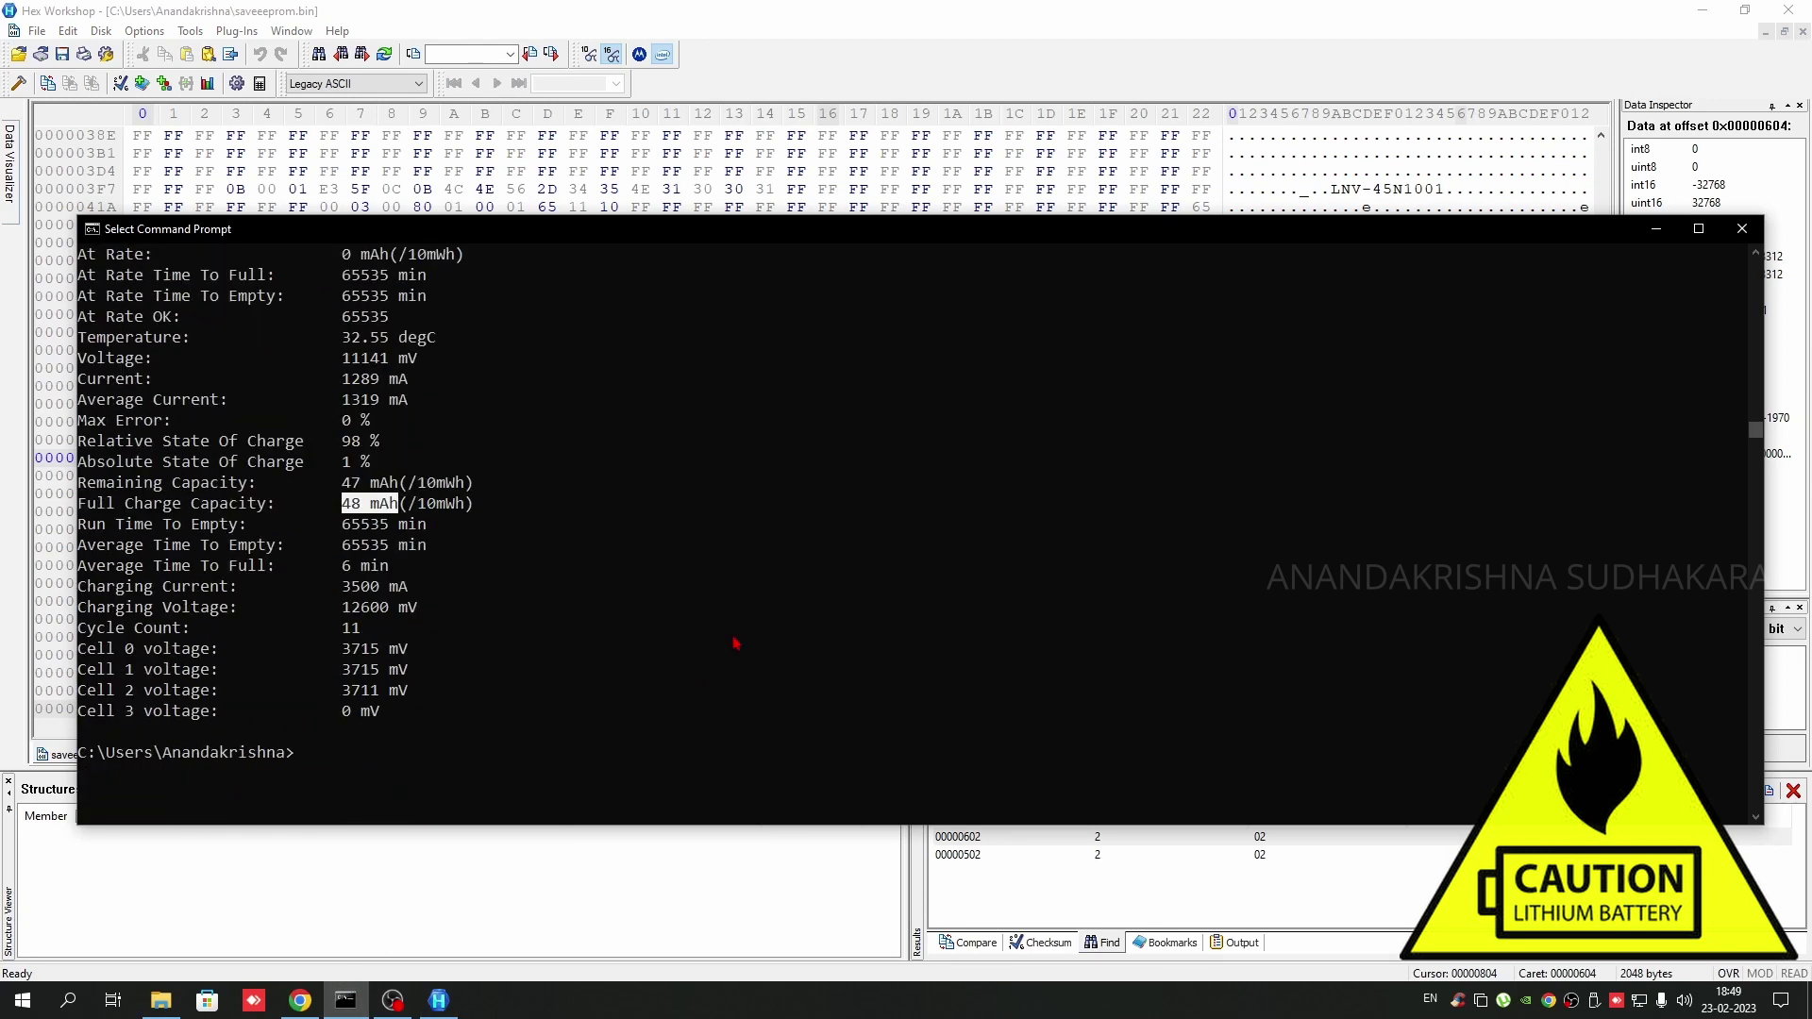
key("alt+Tab")
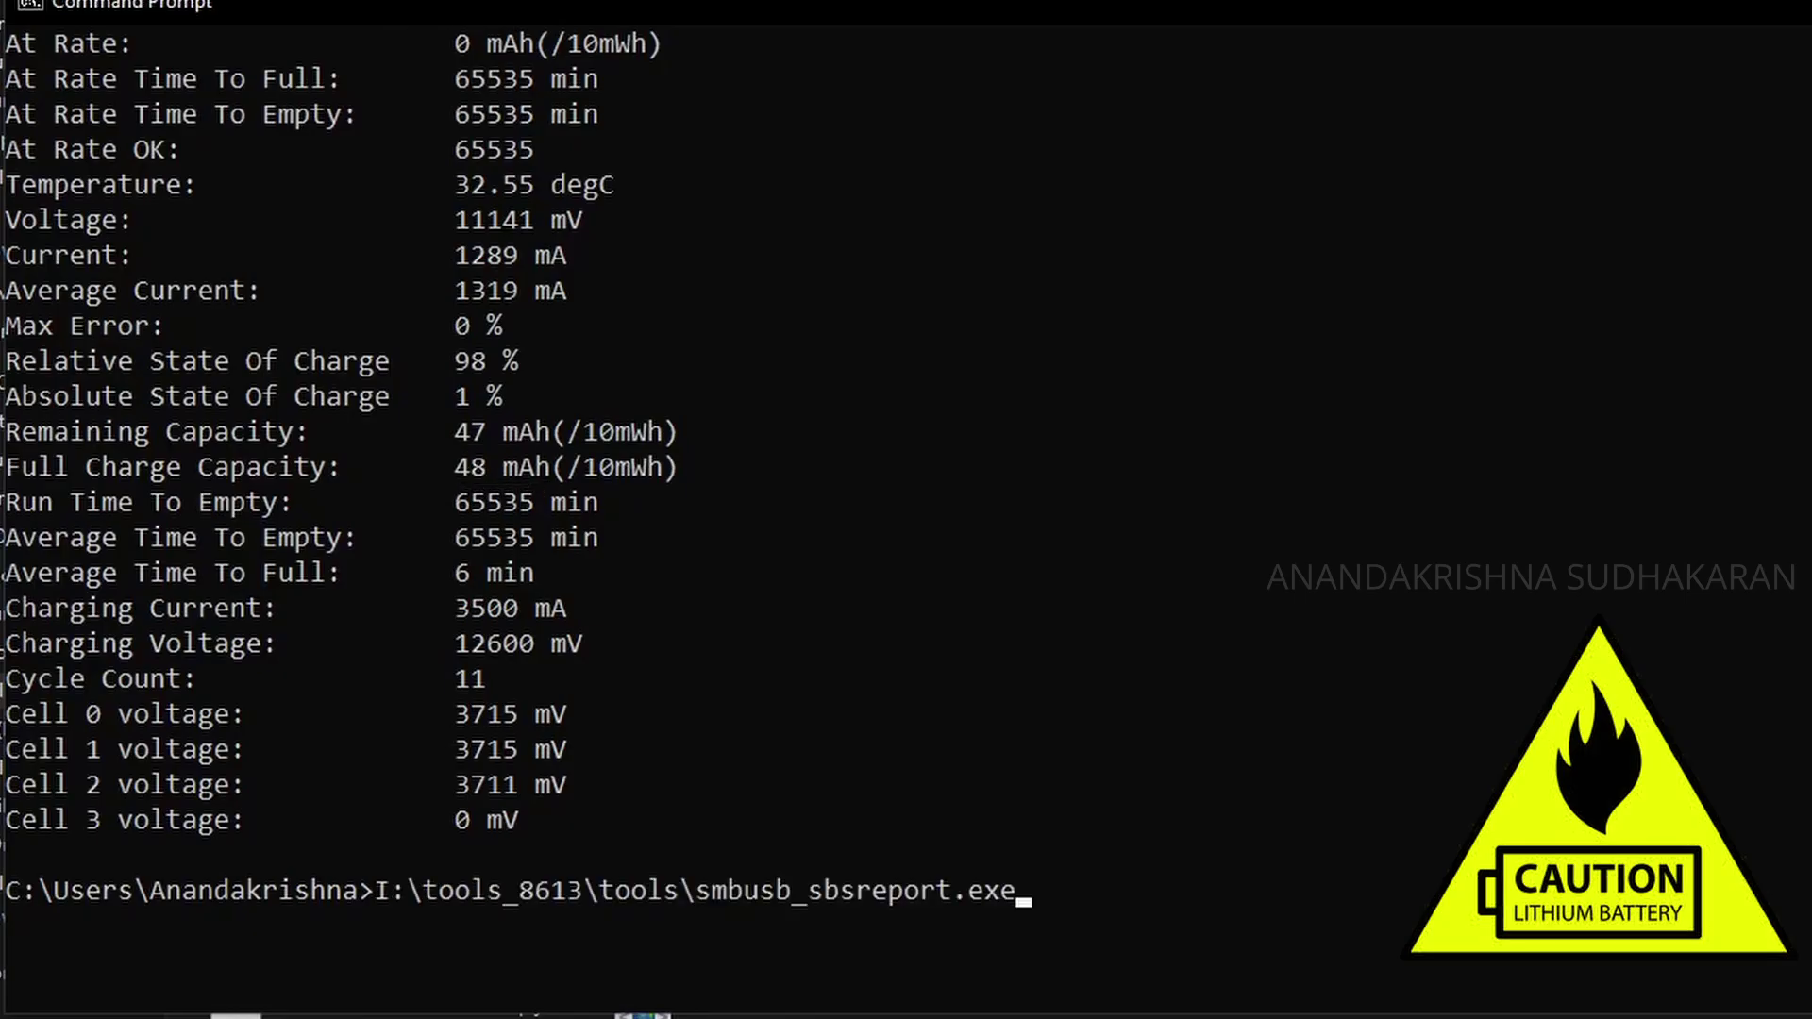
key("Return")
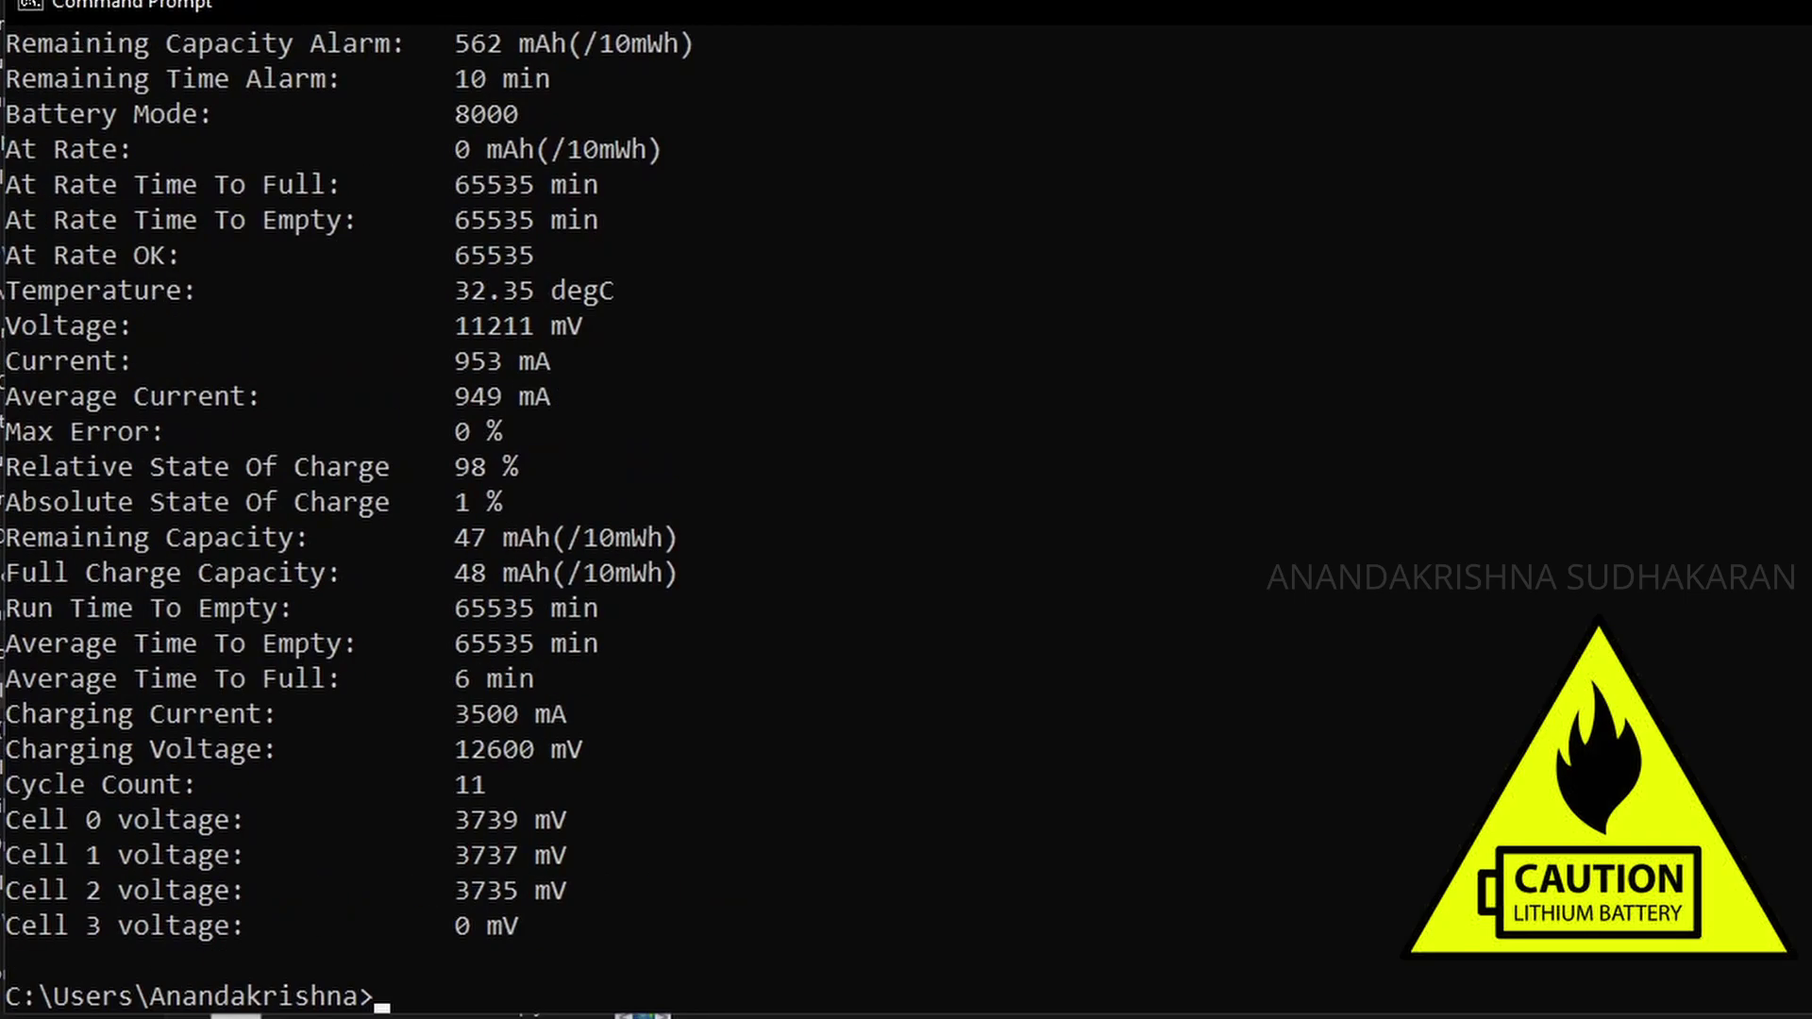
Type the smbusb_bq8030flasher.exe --execute command, then rerun the battery report three times
type("I:\\tools_8613\\tools\\smbusb_bq8030flasher.exe --execute")
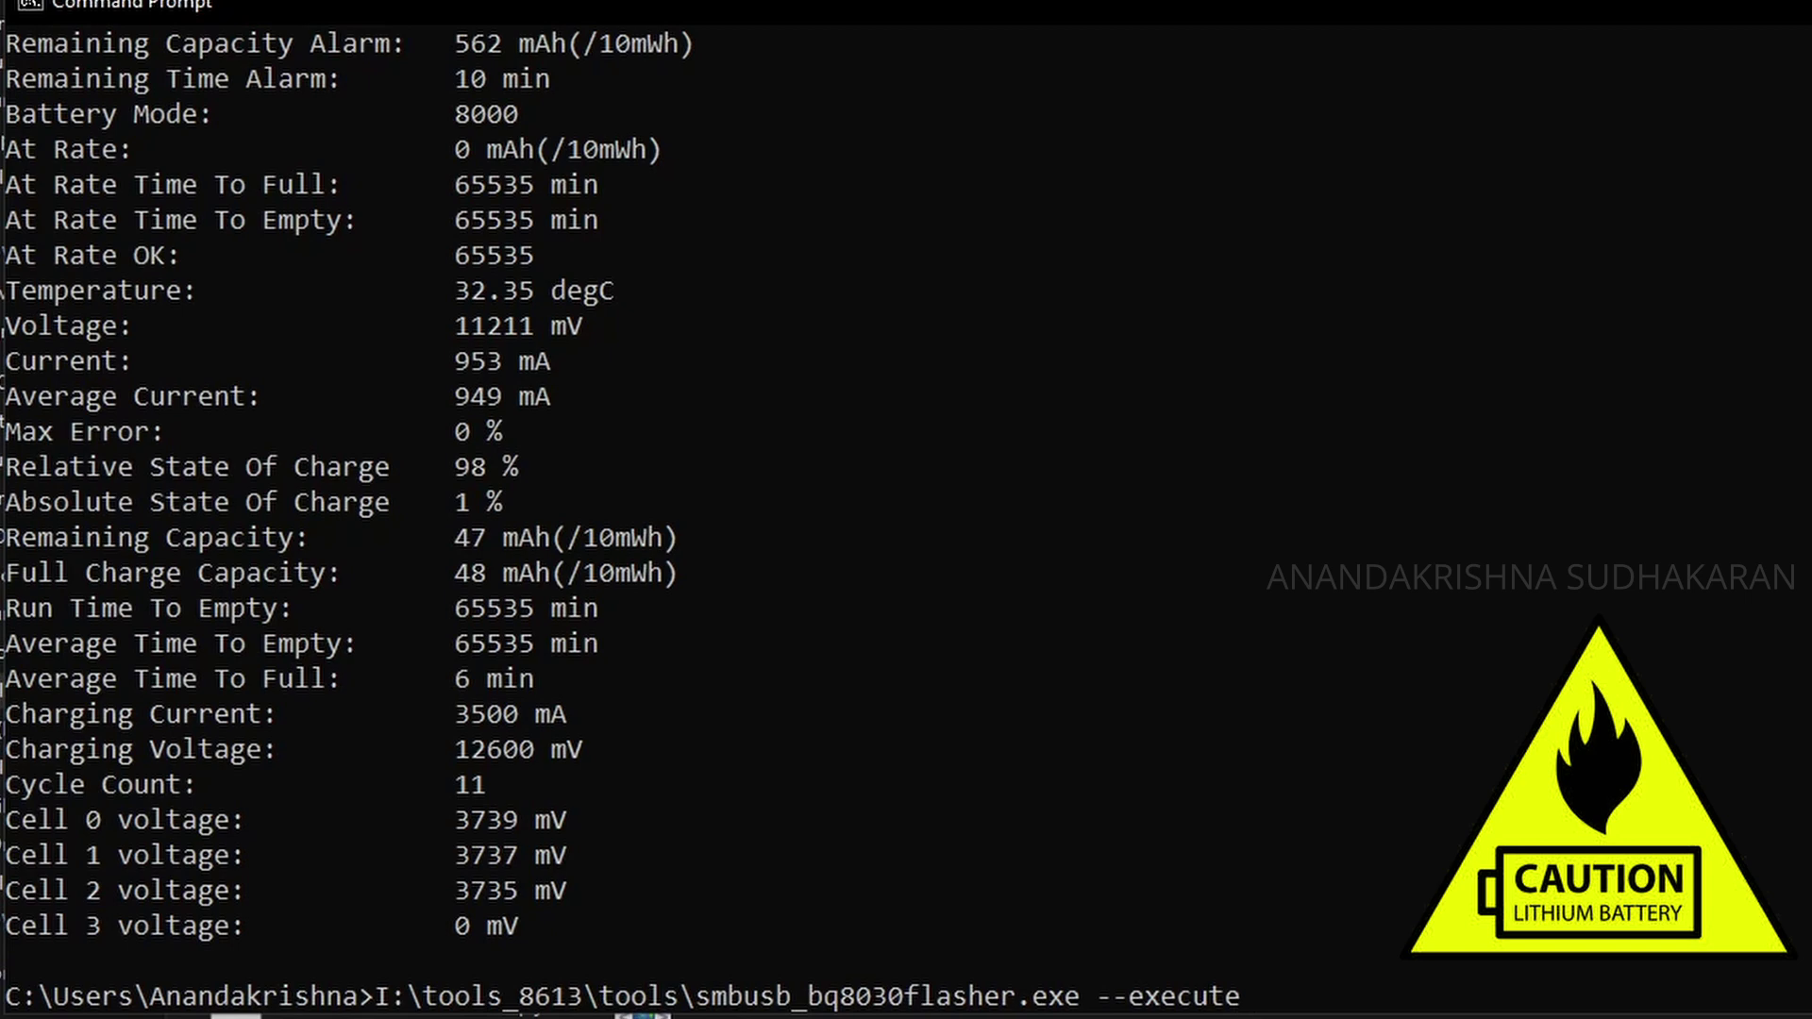
key("Up")
key("Return")
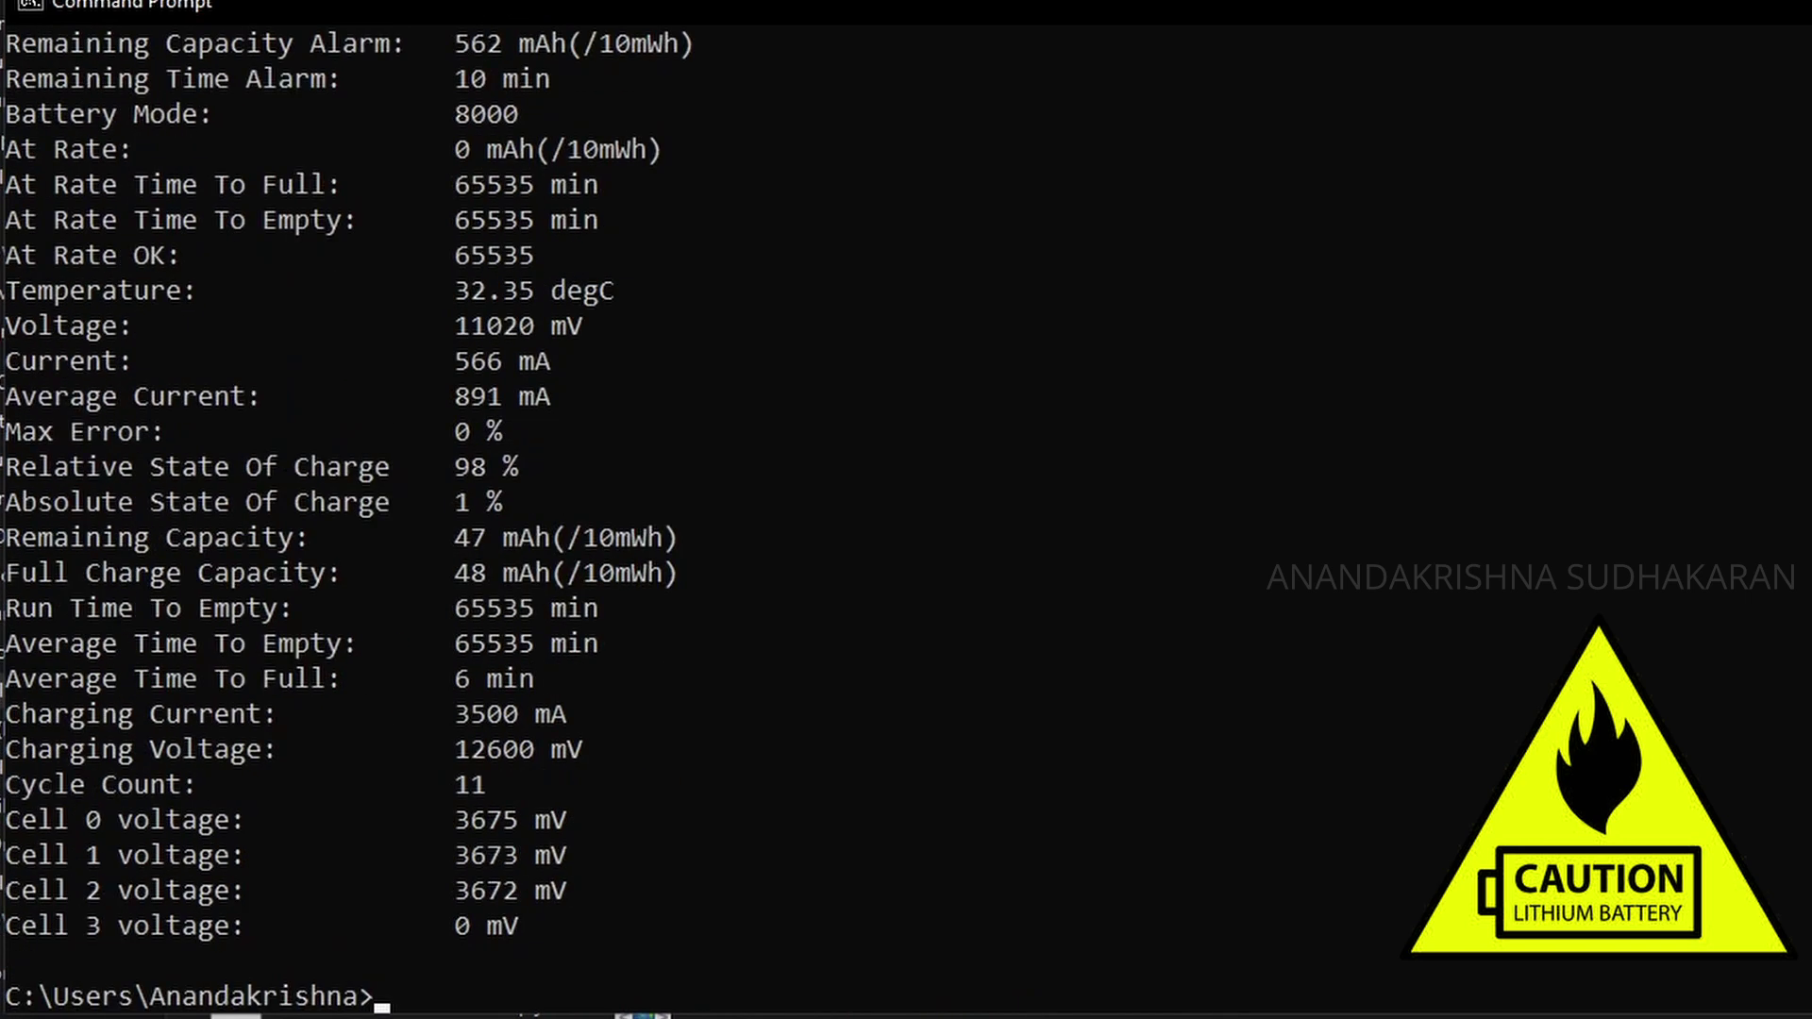
key("Up")
key("Return")
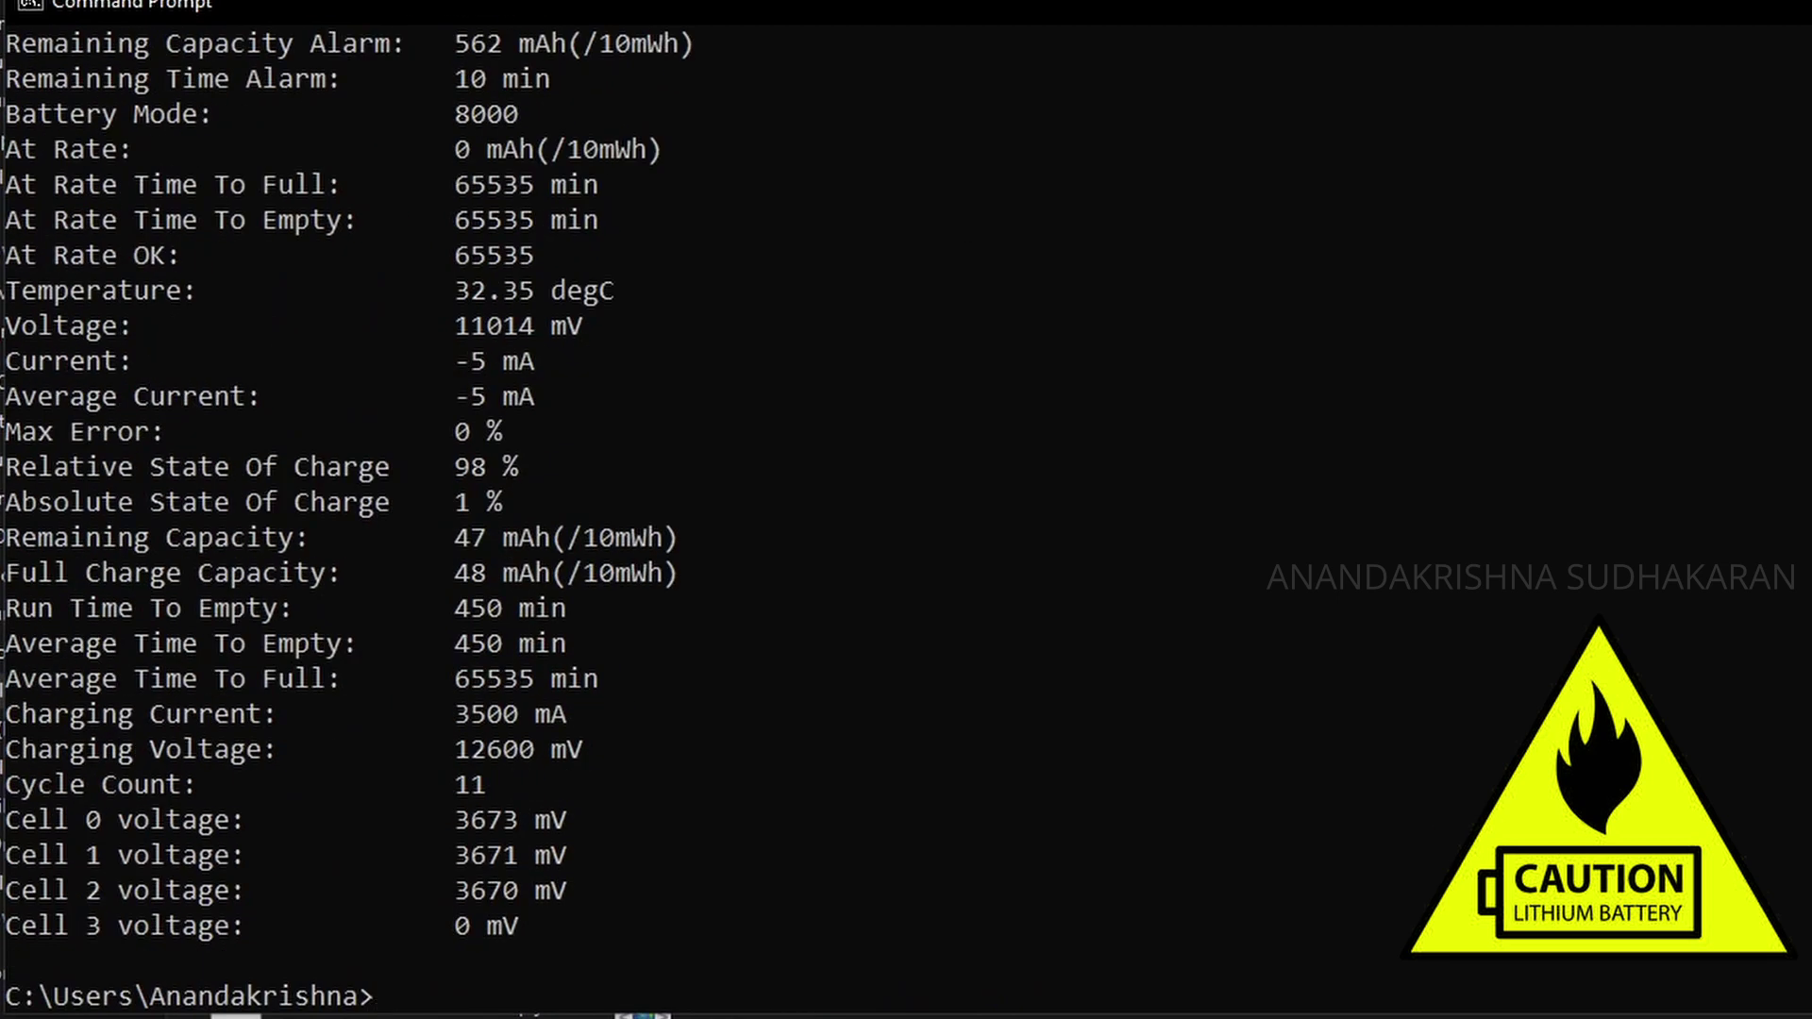
key("Up")
key("Return")
Write 0214 to command 71, then run the read command returning 062f
key("Up")
key("Up")
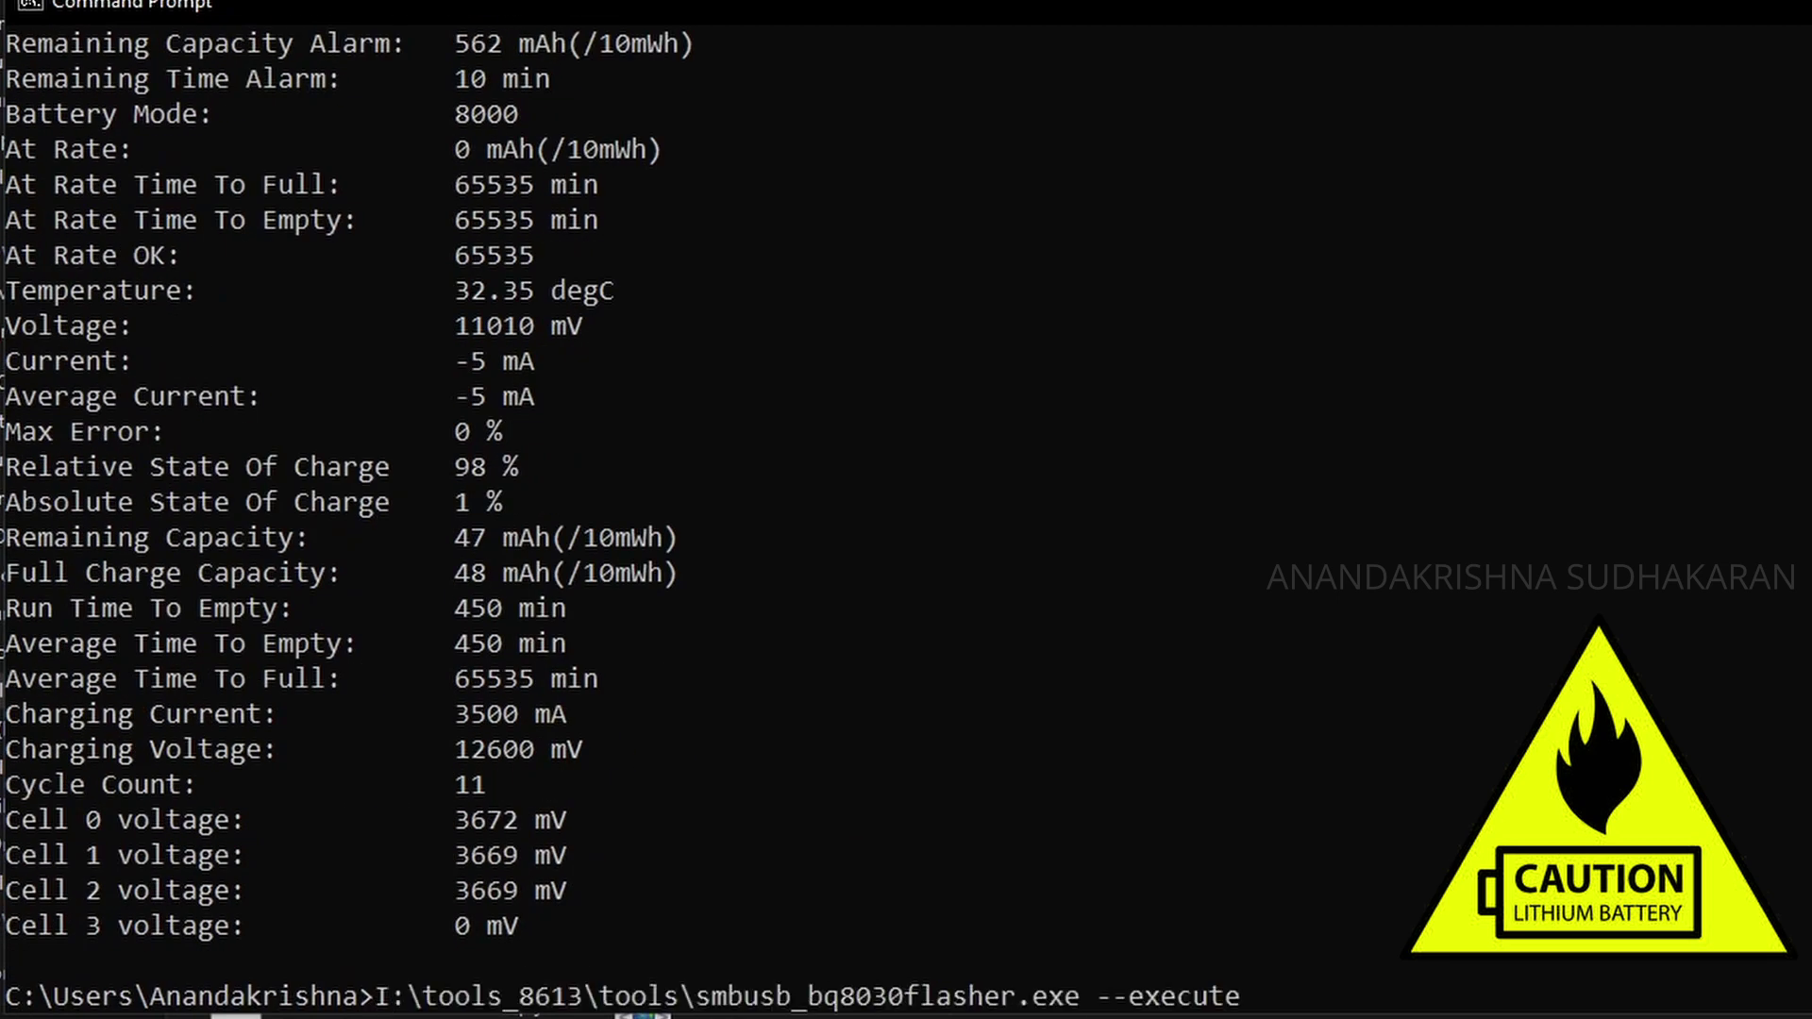
key("Down")
key("Up")
key("Up")
key("Up")
key("Up")
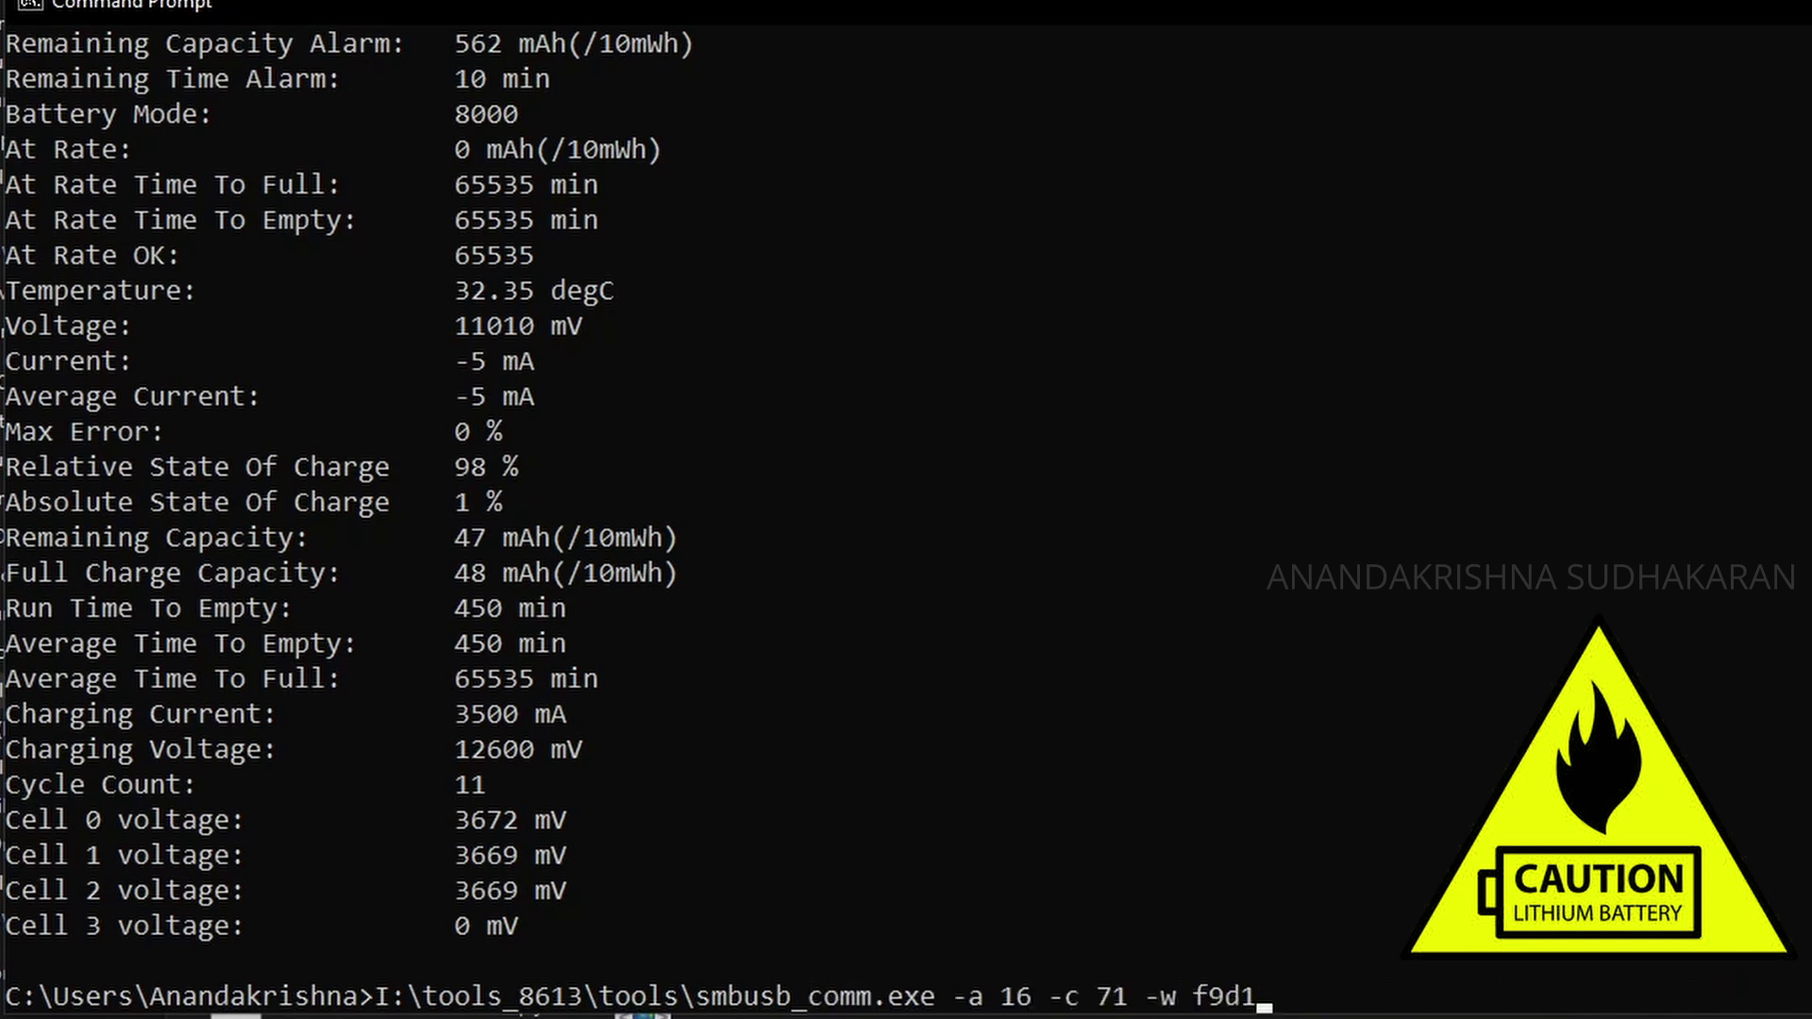
key("Up")
key("Return")
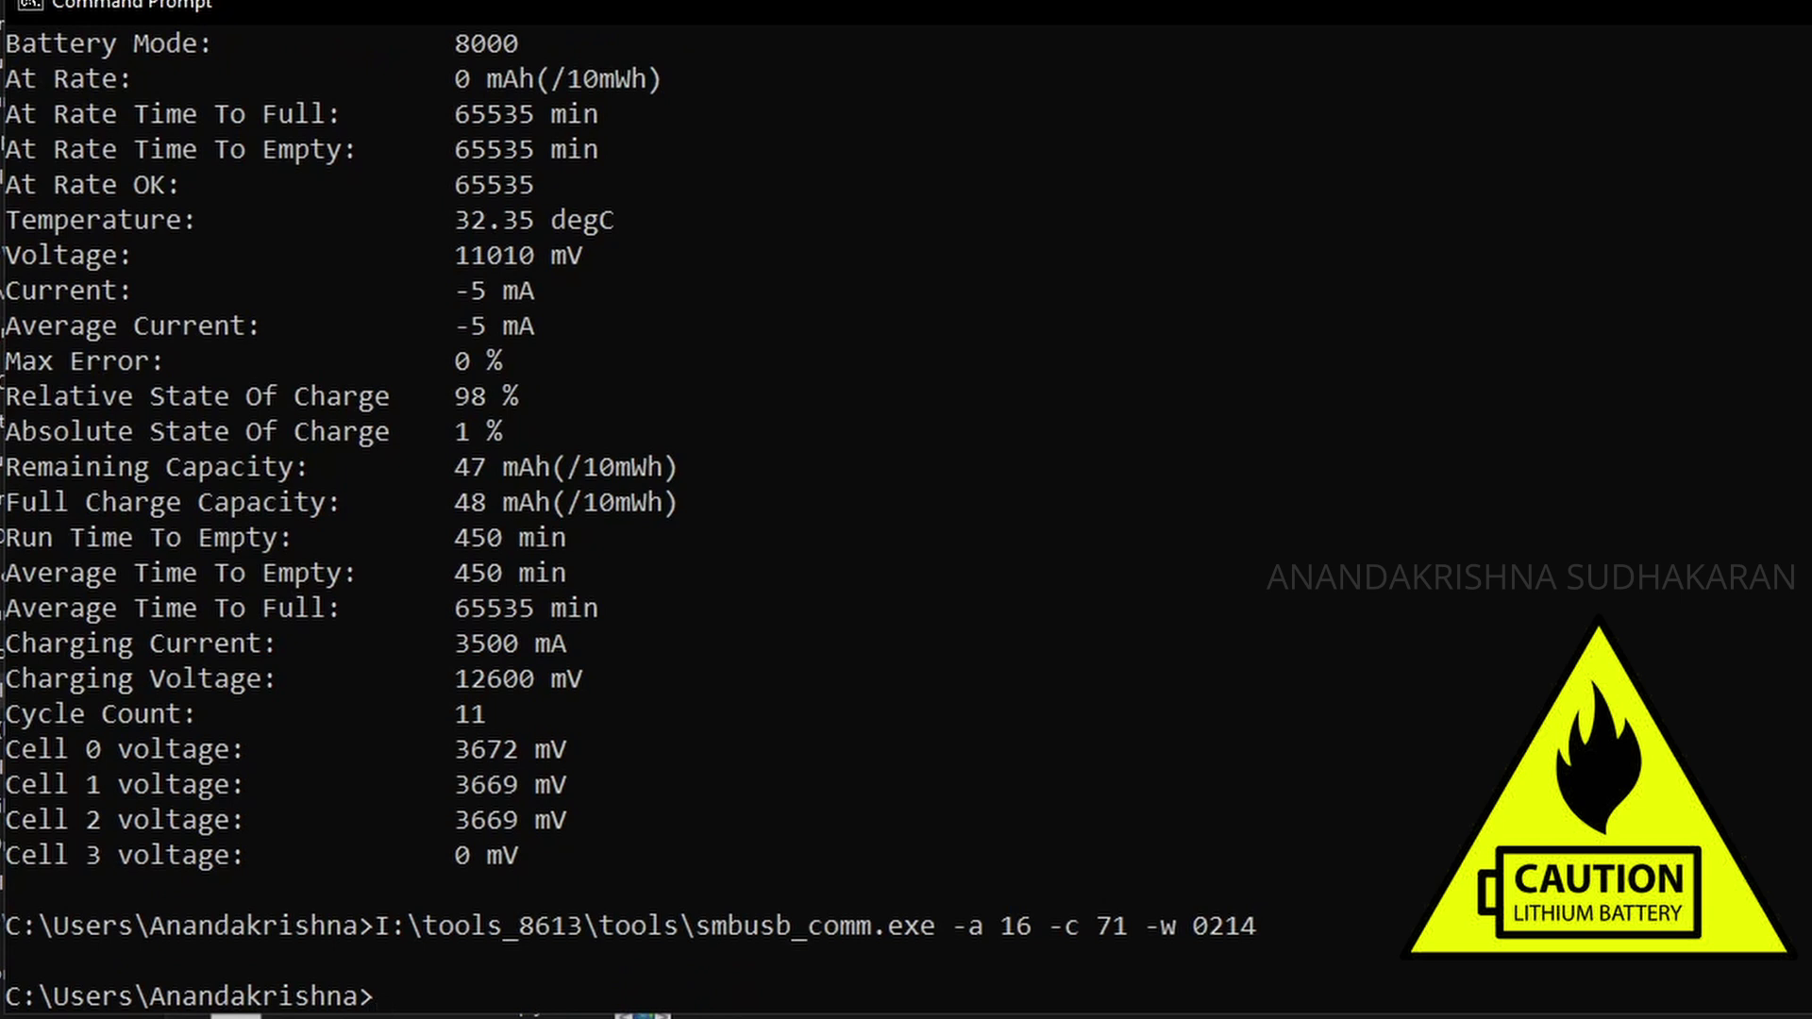
key("Up")
key("Up")
key("Down")
key("Return")
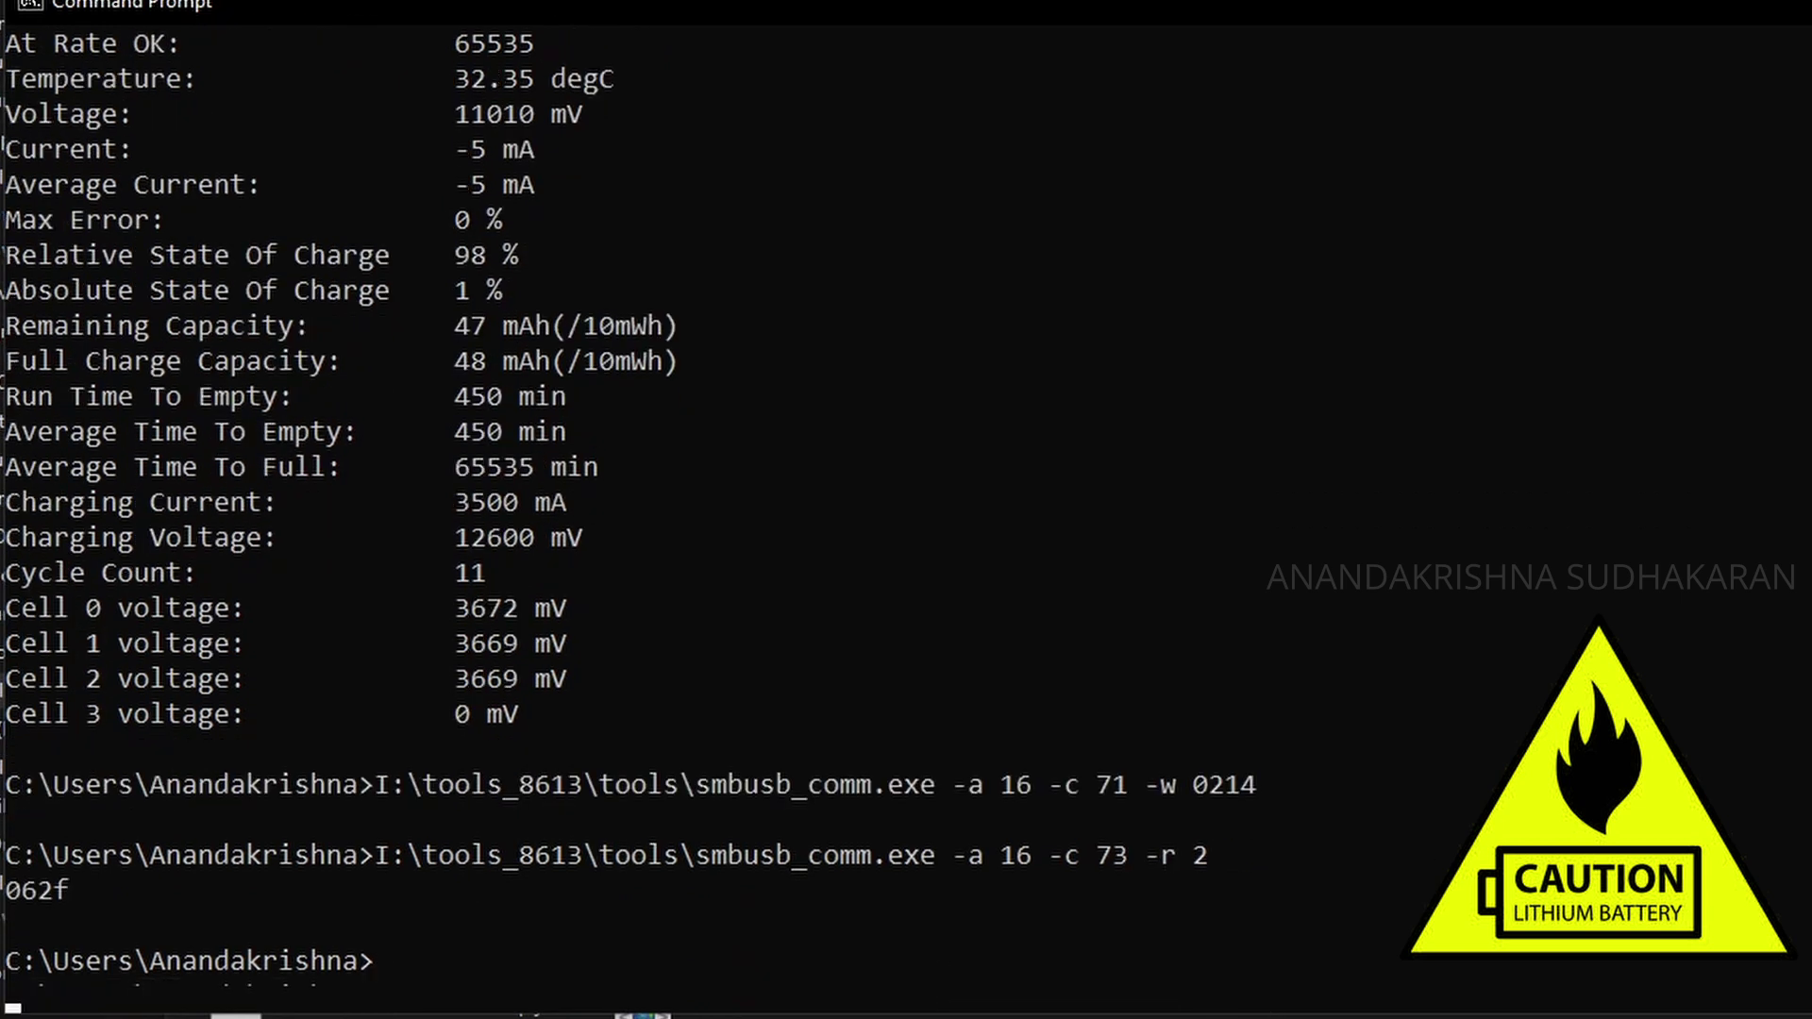
key("Return")
key("Return")
key("Return")
key("Up")
key("Up")
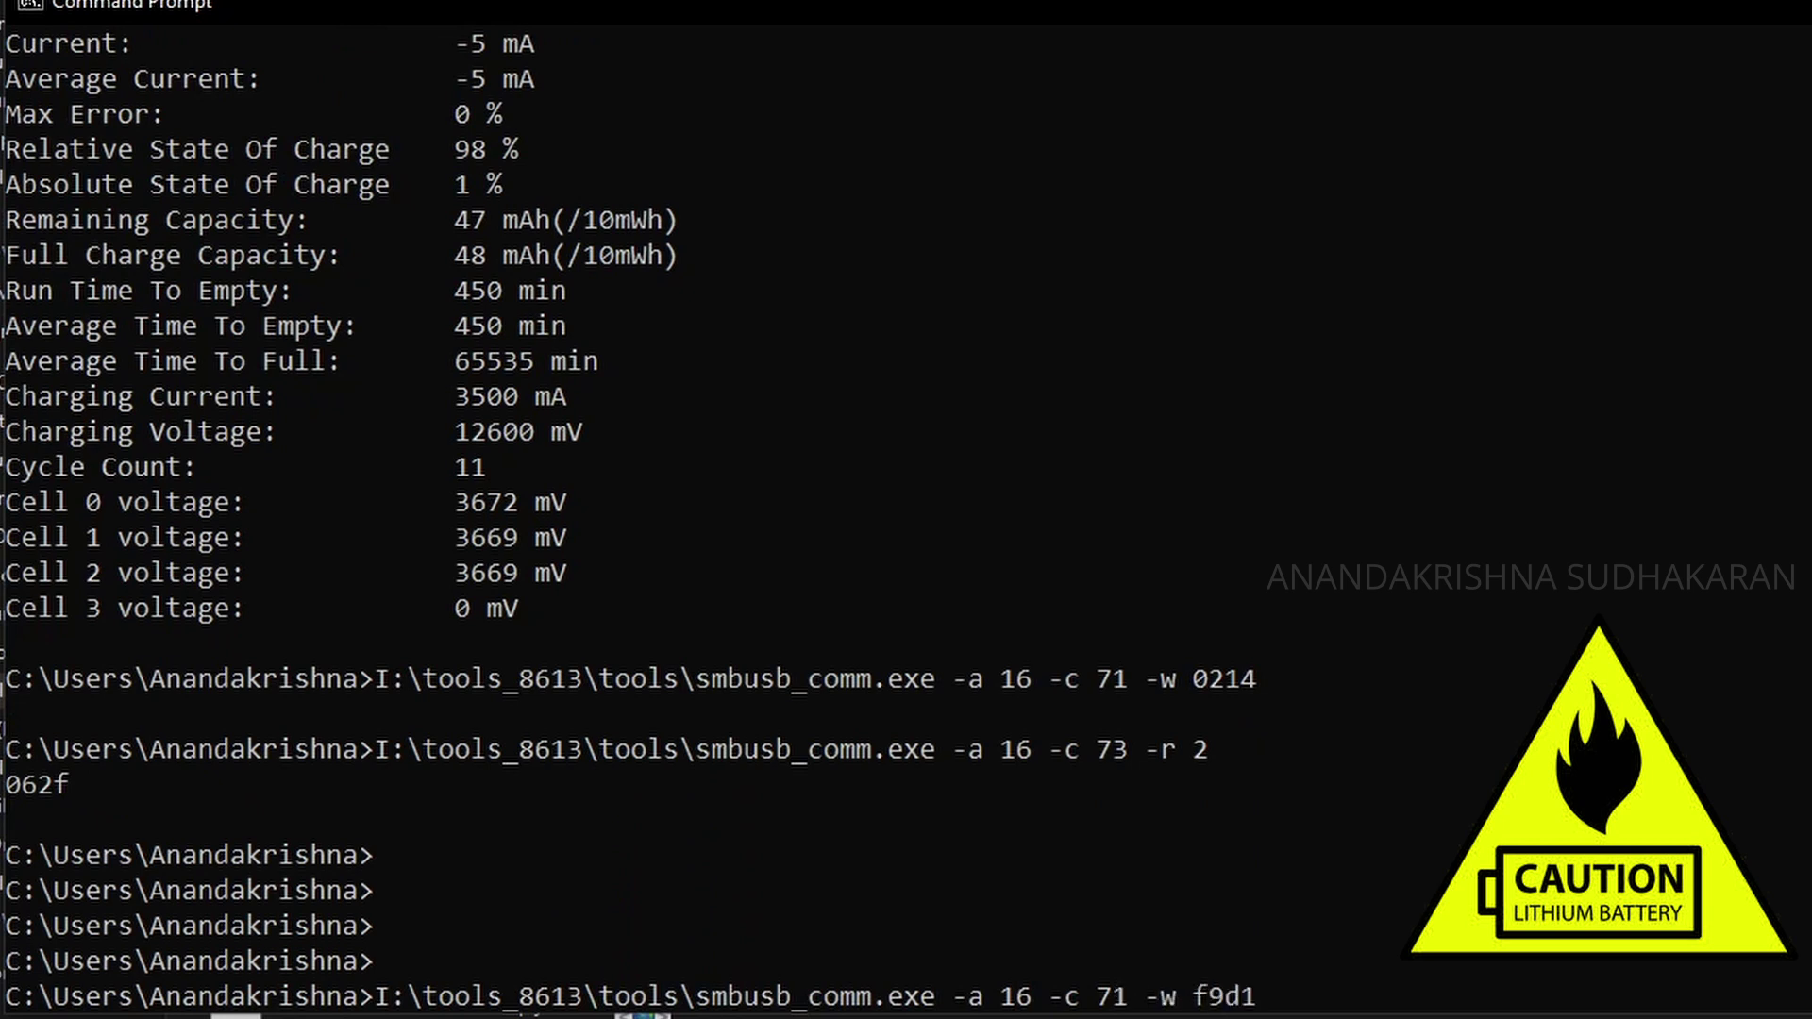
key("Up")
key("Down")
key("Up")
key("Up")
key("Down")
key("Down")
Send the 0517 access-key write to command 70
key("Up")
key("Down")
key("Return")
key("Up")
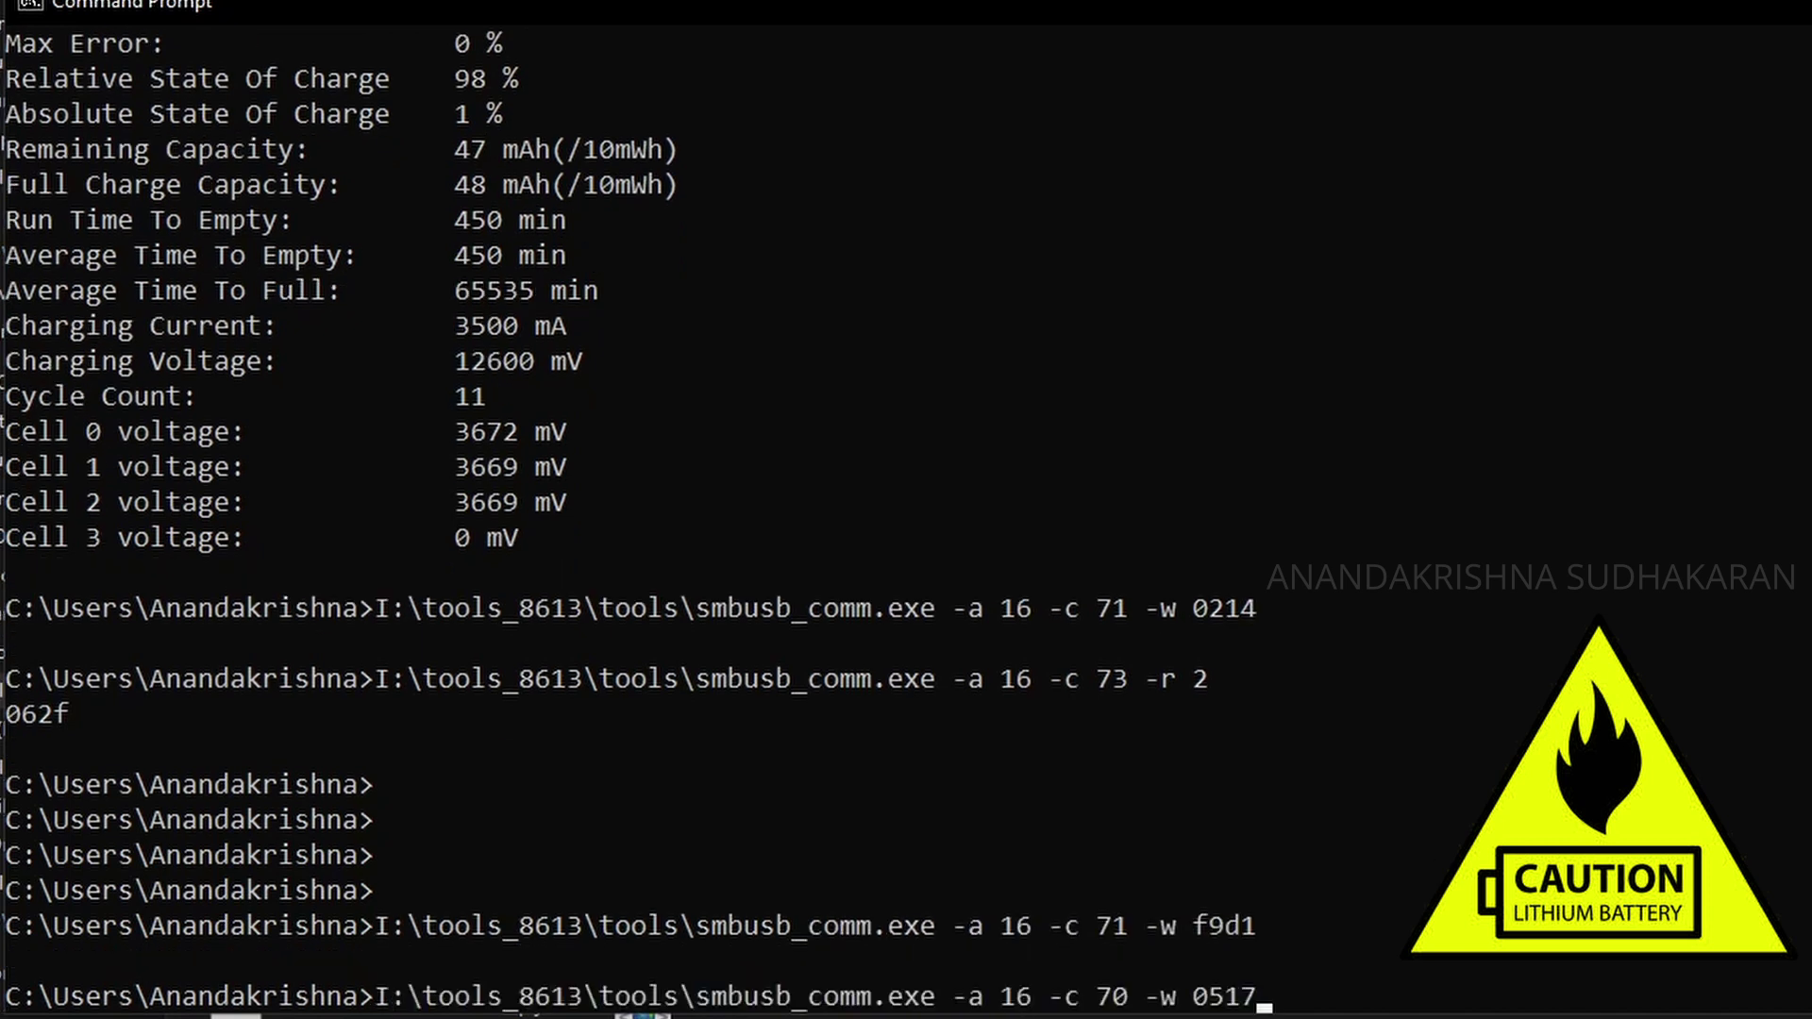
key("Up")
key("Down")
key("Return")
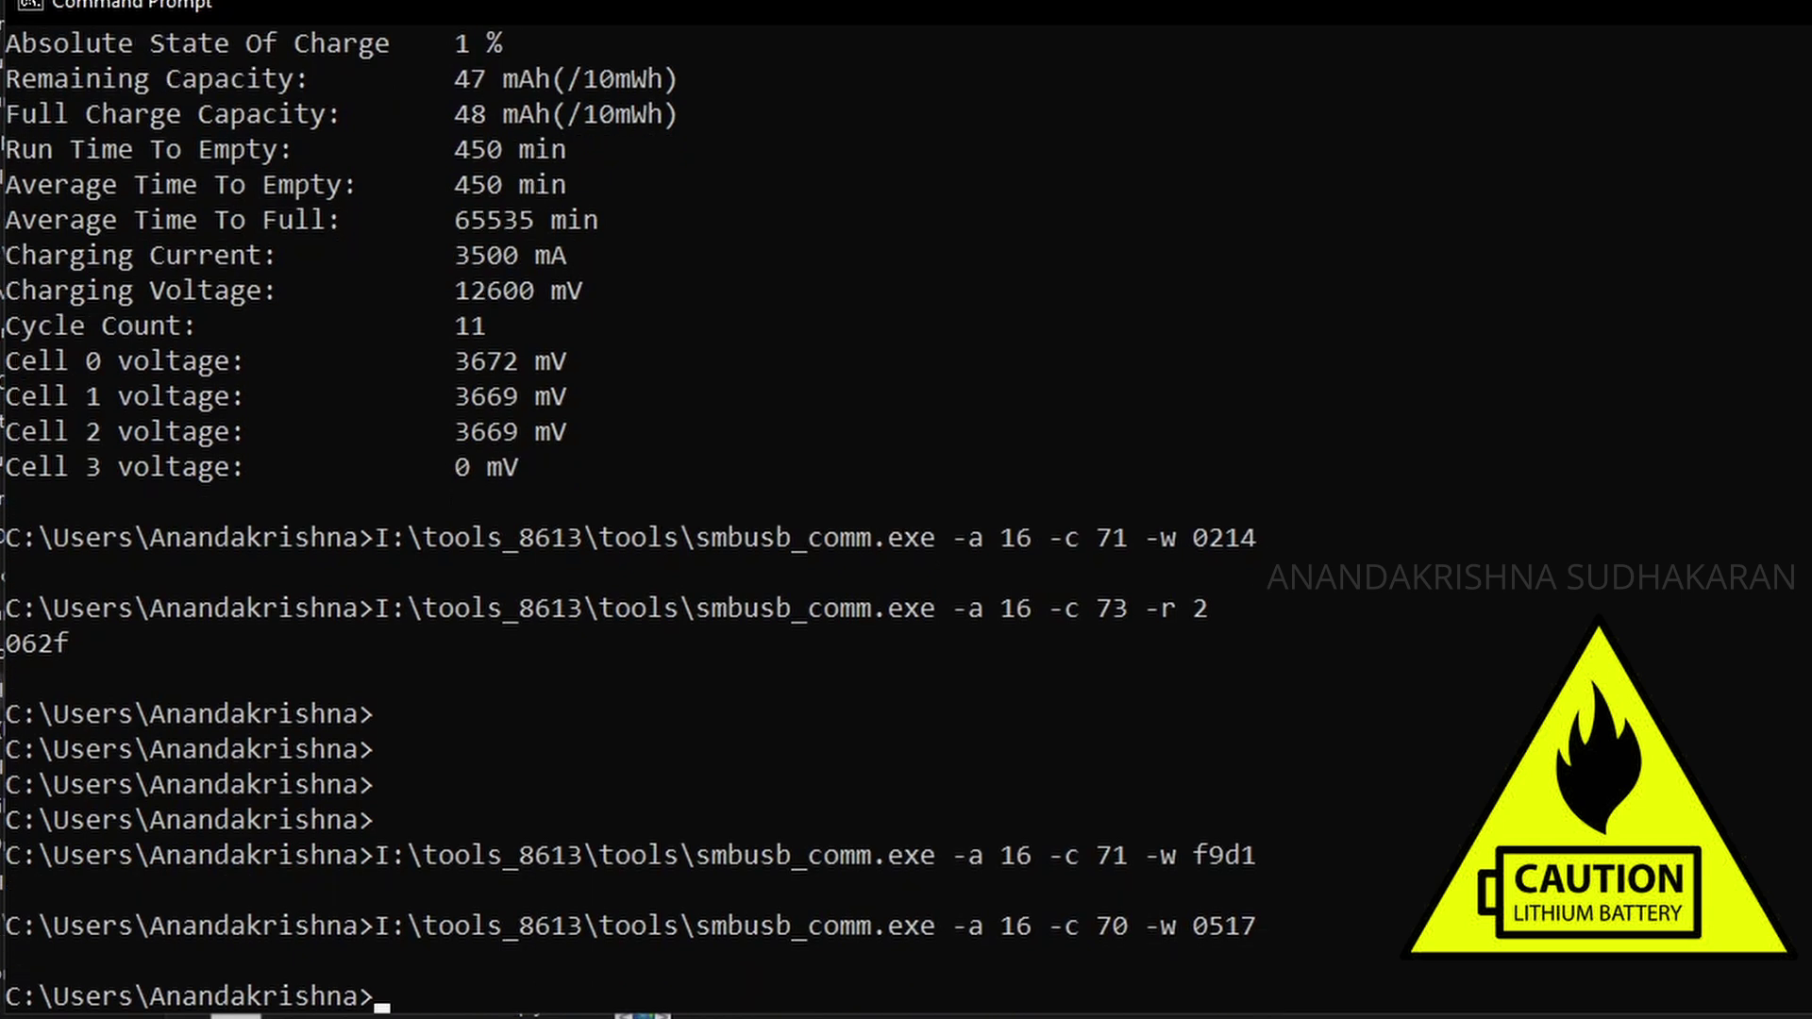
key("Up")
key("Up")
key("Up")
key("Up")
key("Up")
key("Up")
key("Up")
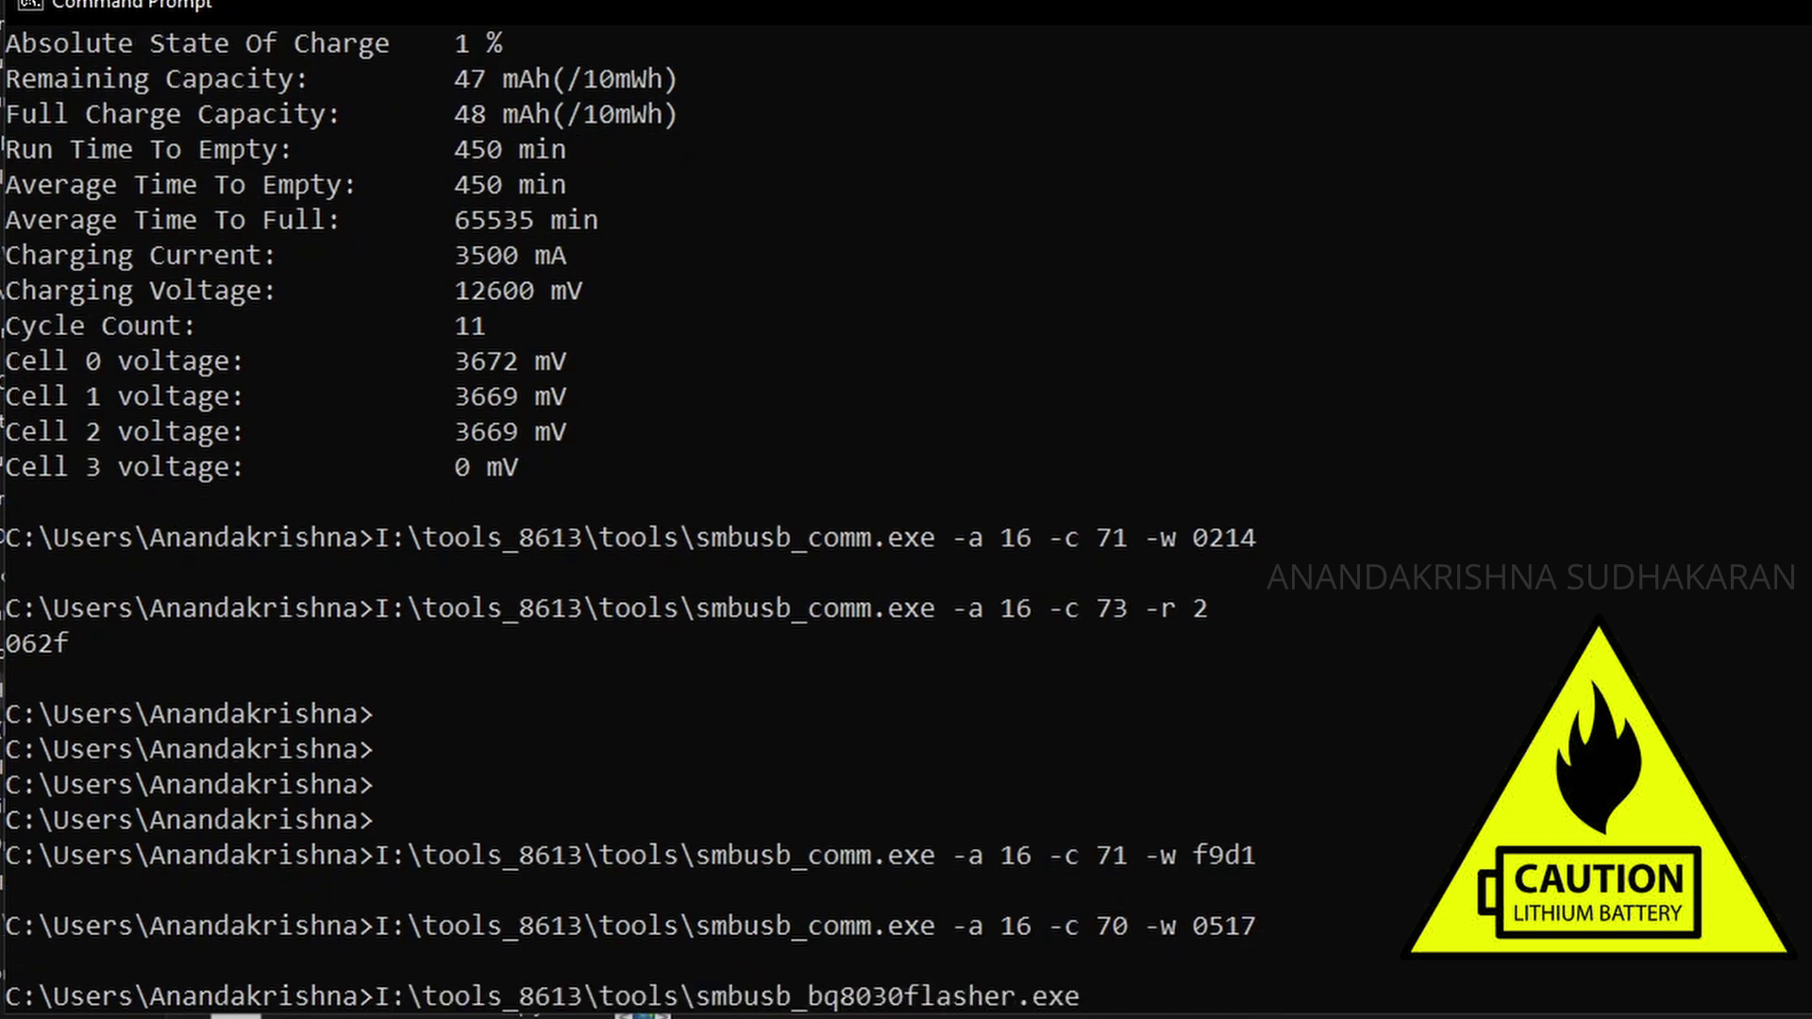
Flash saveeeprom.bin with --confirm-delete, verify OK, and restart the chip with --execute
key("Down")
key("Down")
key("Down")
key("Up")
key("Up")
key("Up")
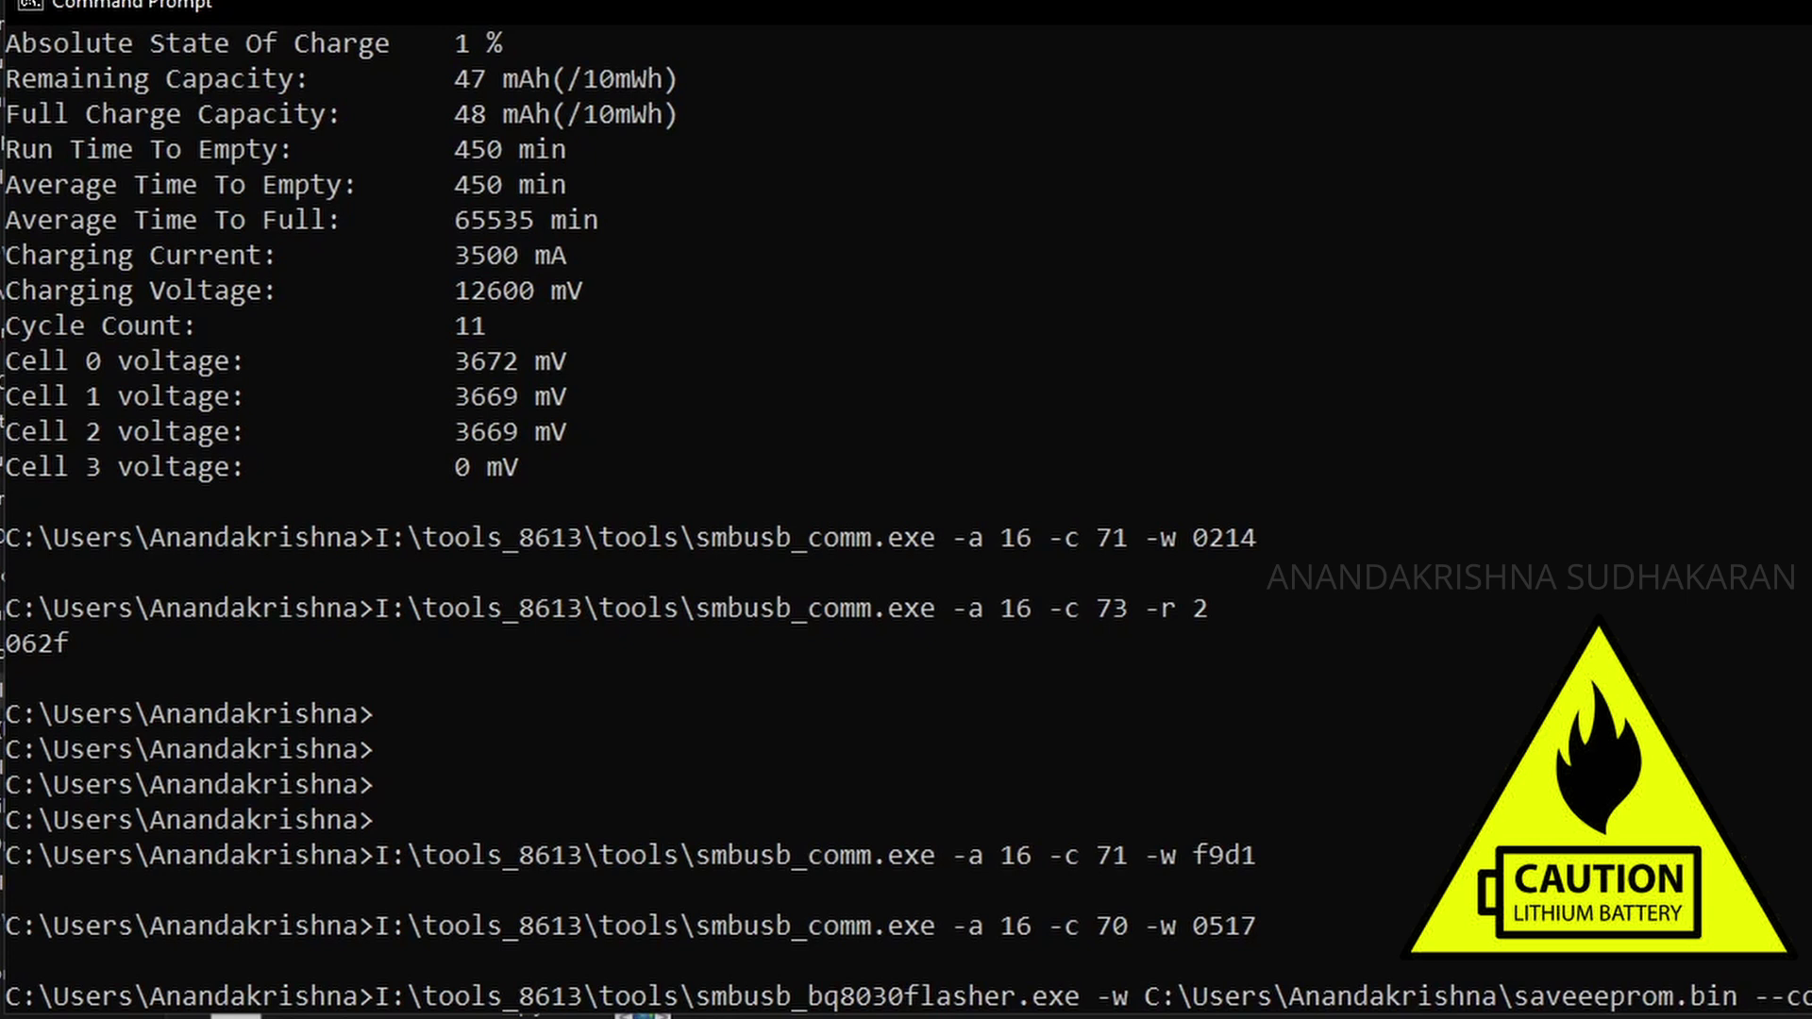
key("Return")
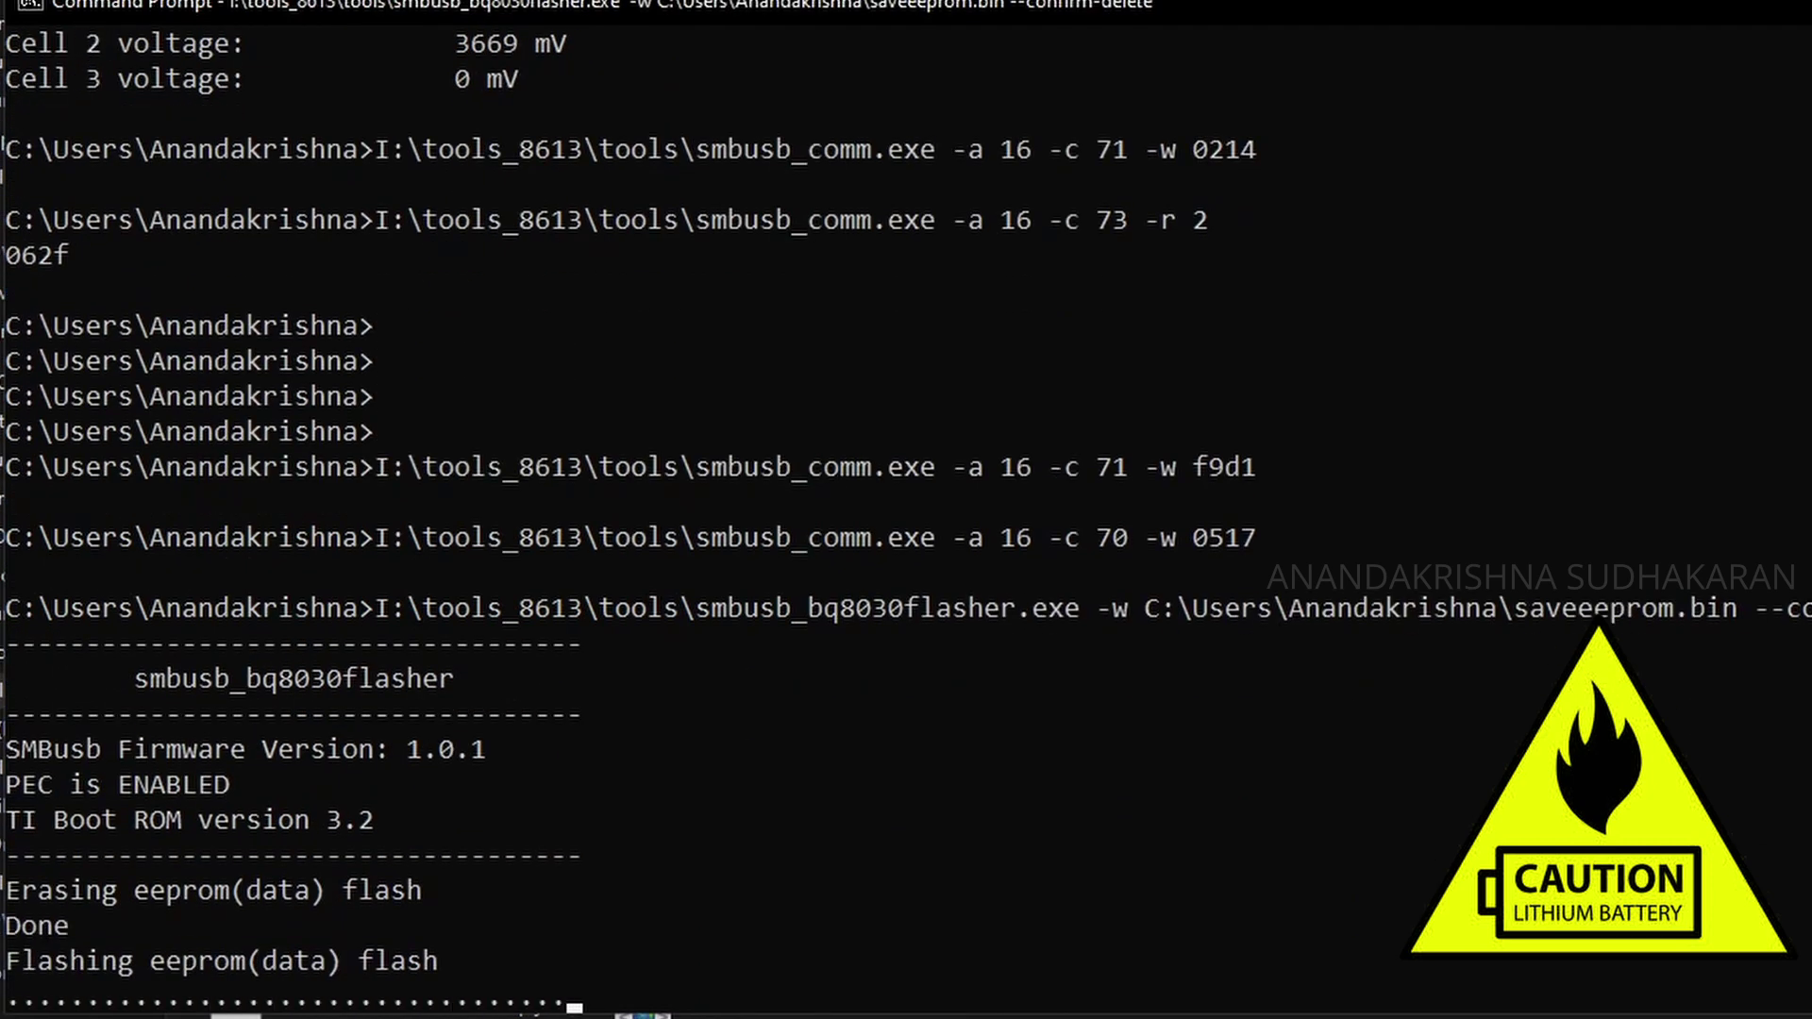
key("Up")
key("Up")
key("Up")
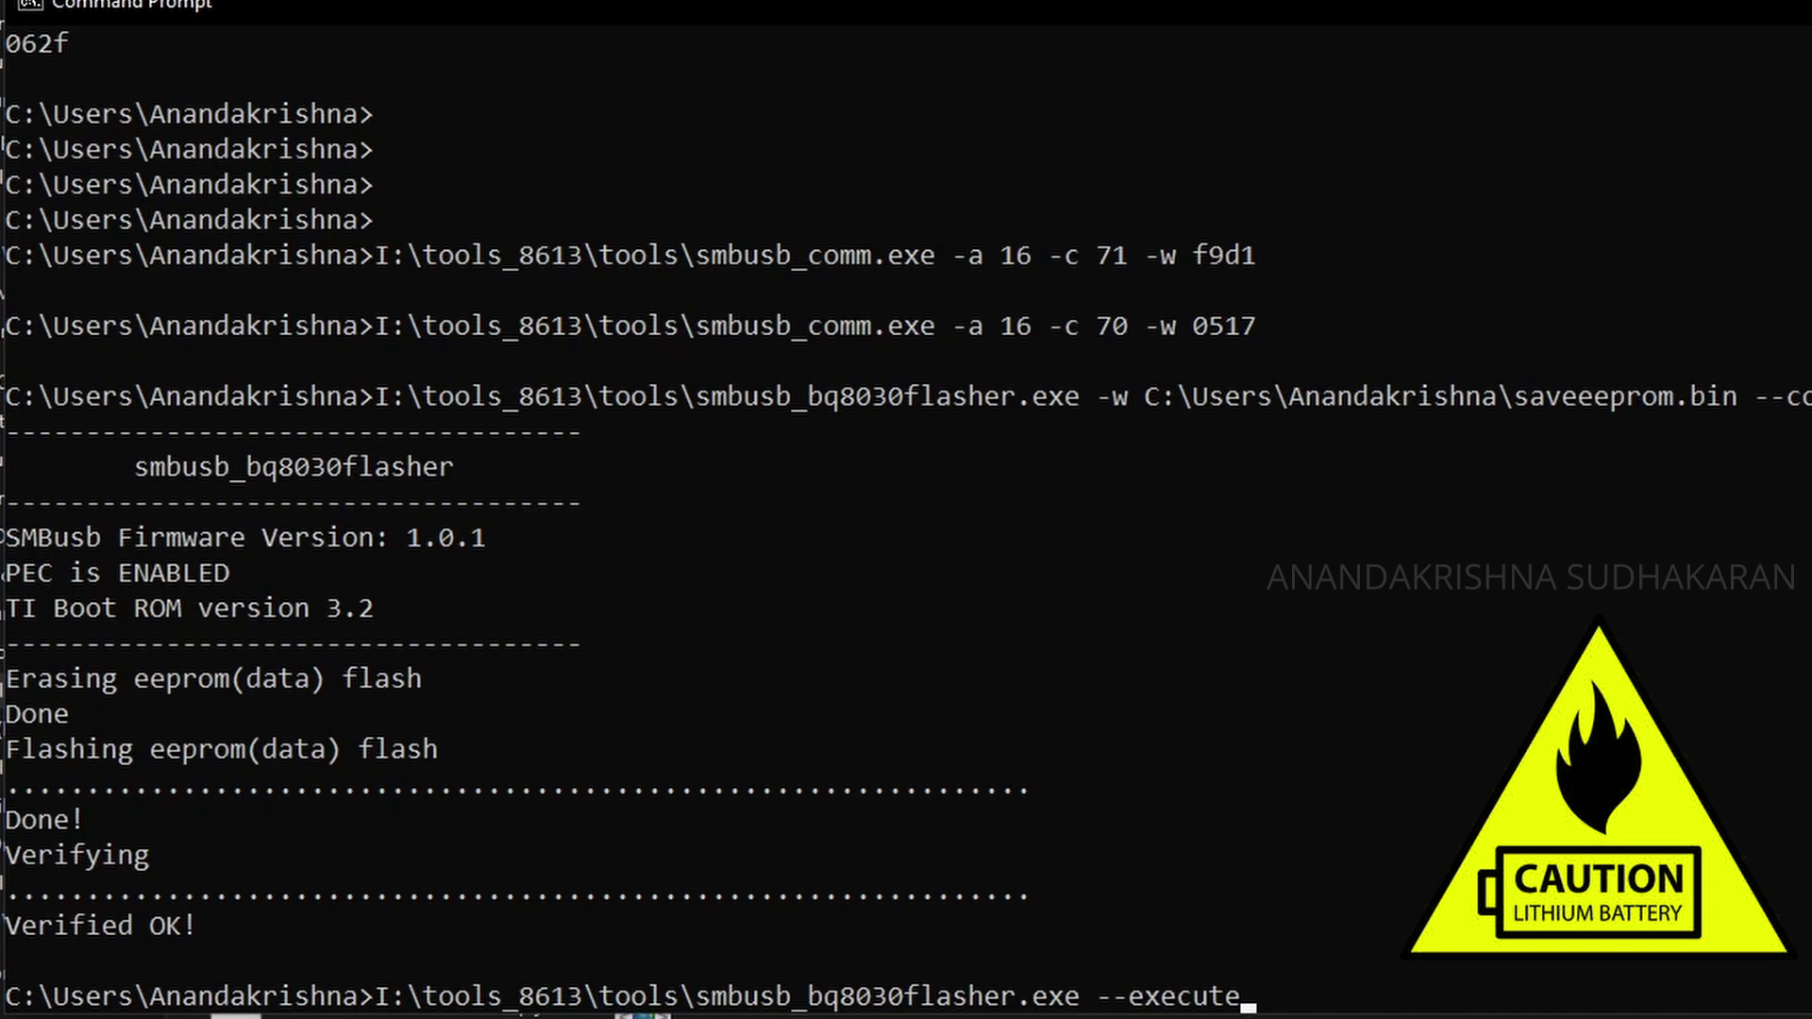
key("Return")
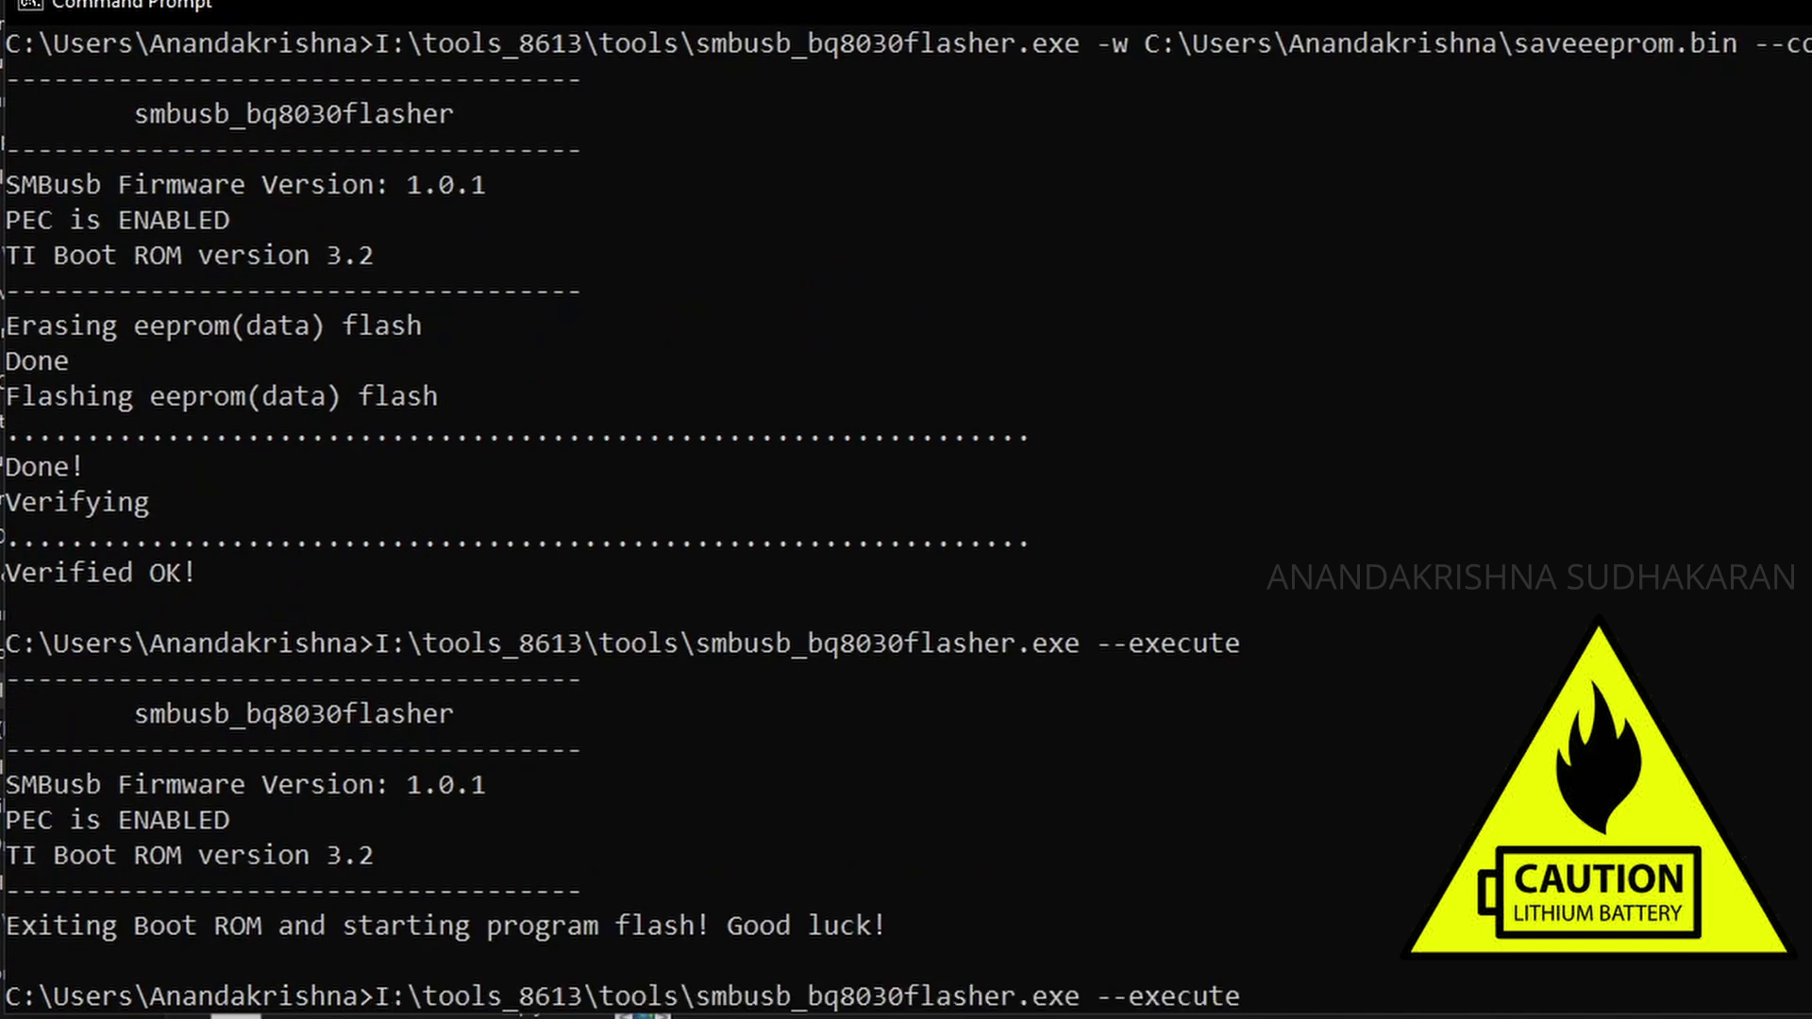
key("Up")
key("Down")
key("Up")
key("Up")
key("Down")
Run the battery report, mark the 5200 mAh full charge capacity, and rerun it four times
key("Return")
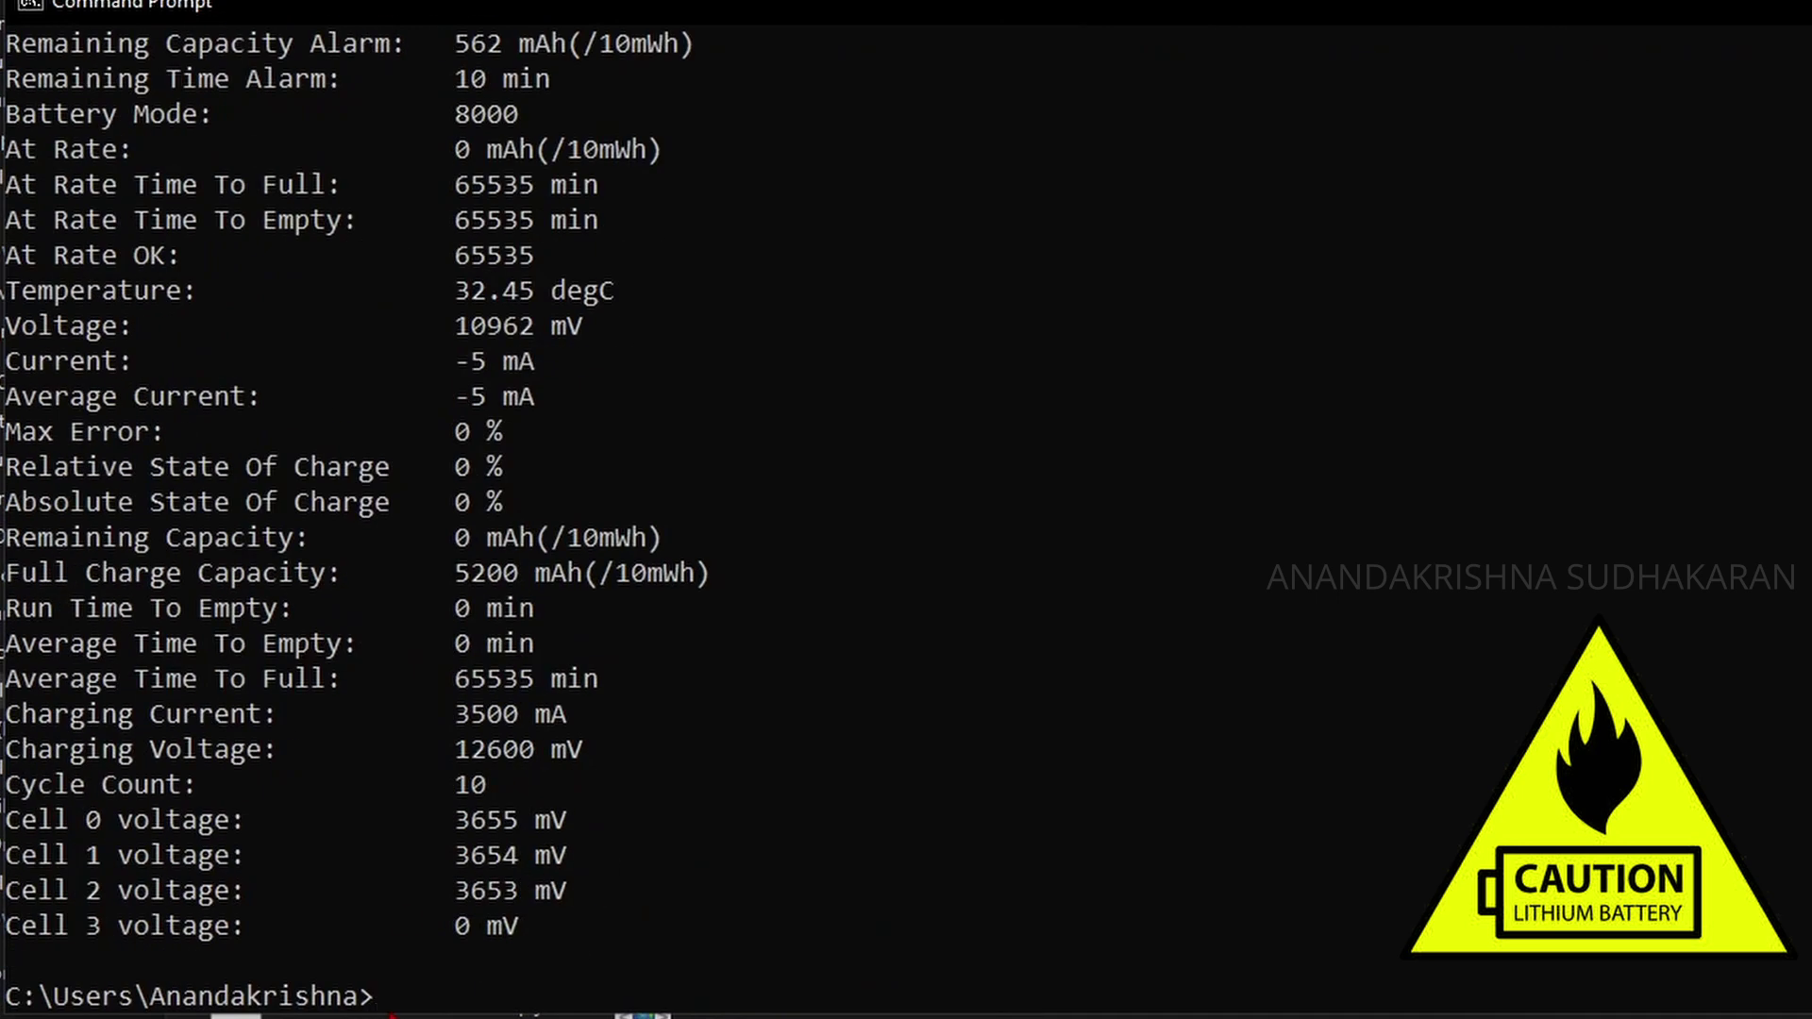
left_click_drag(458, 578, 708, 581)
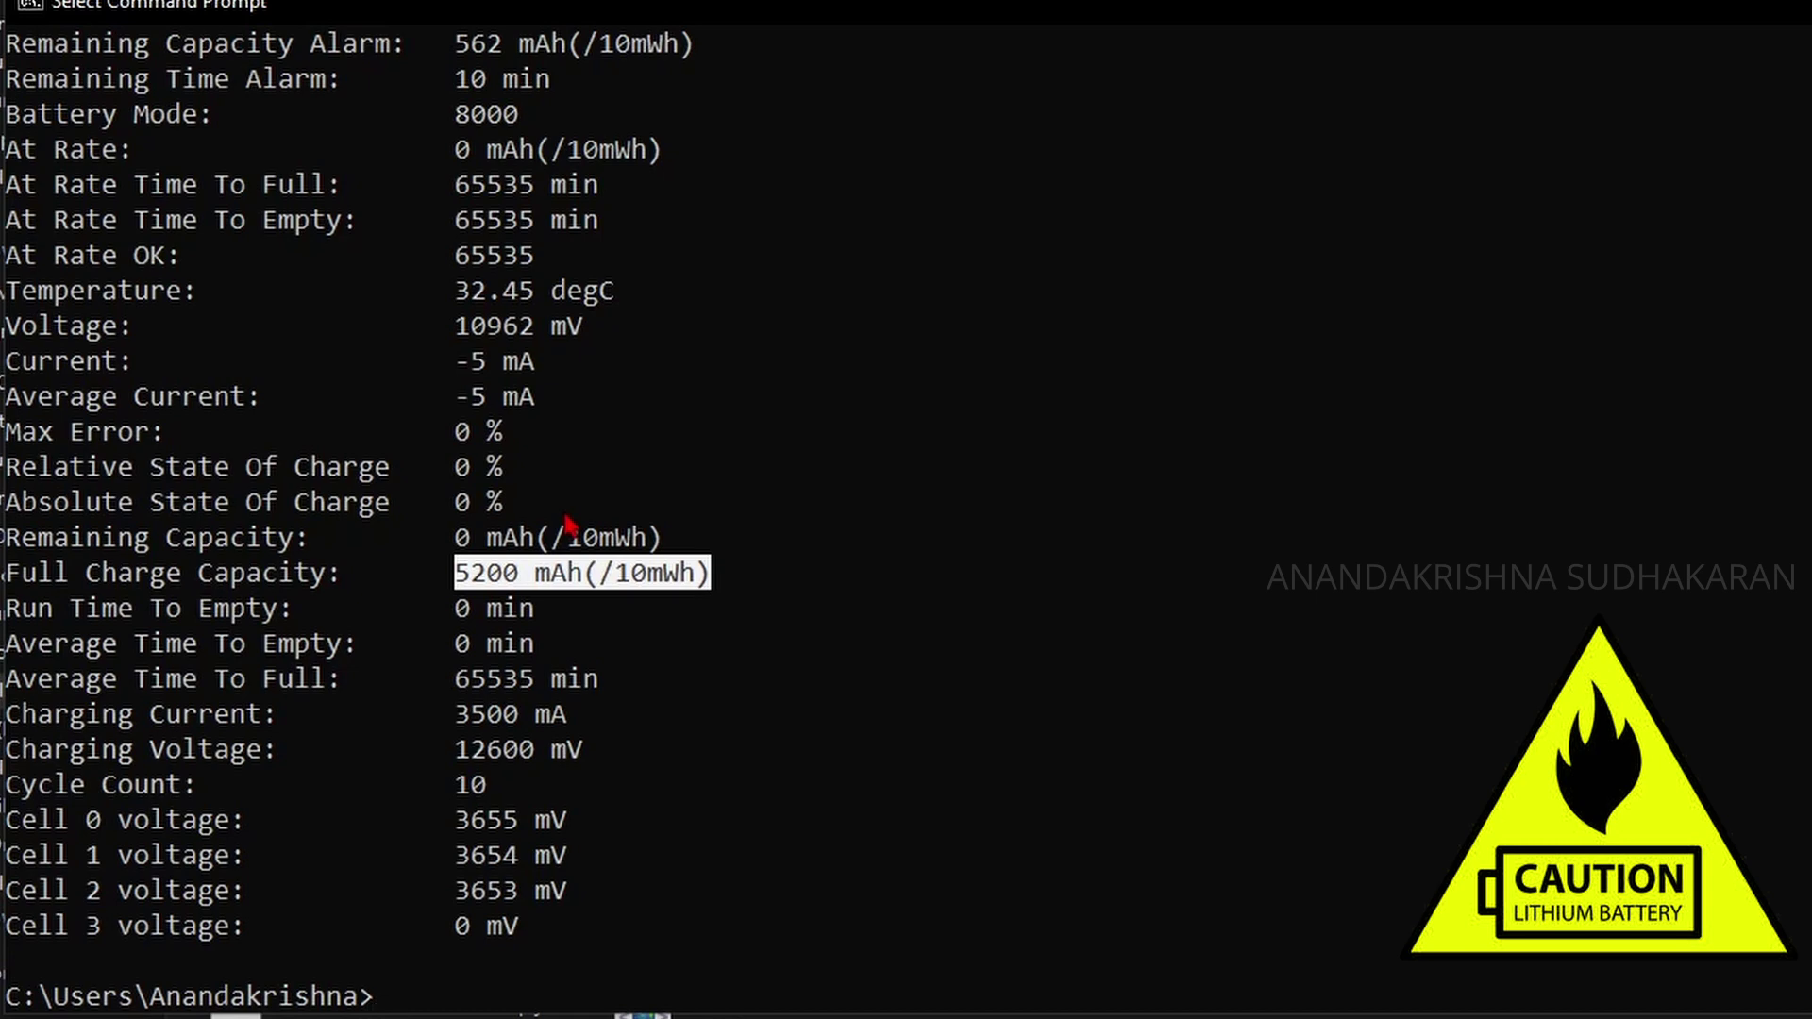
key("Up")
key("Return")
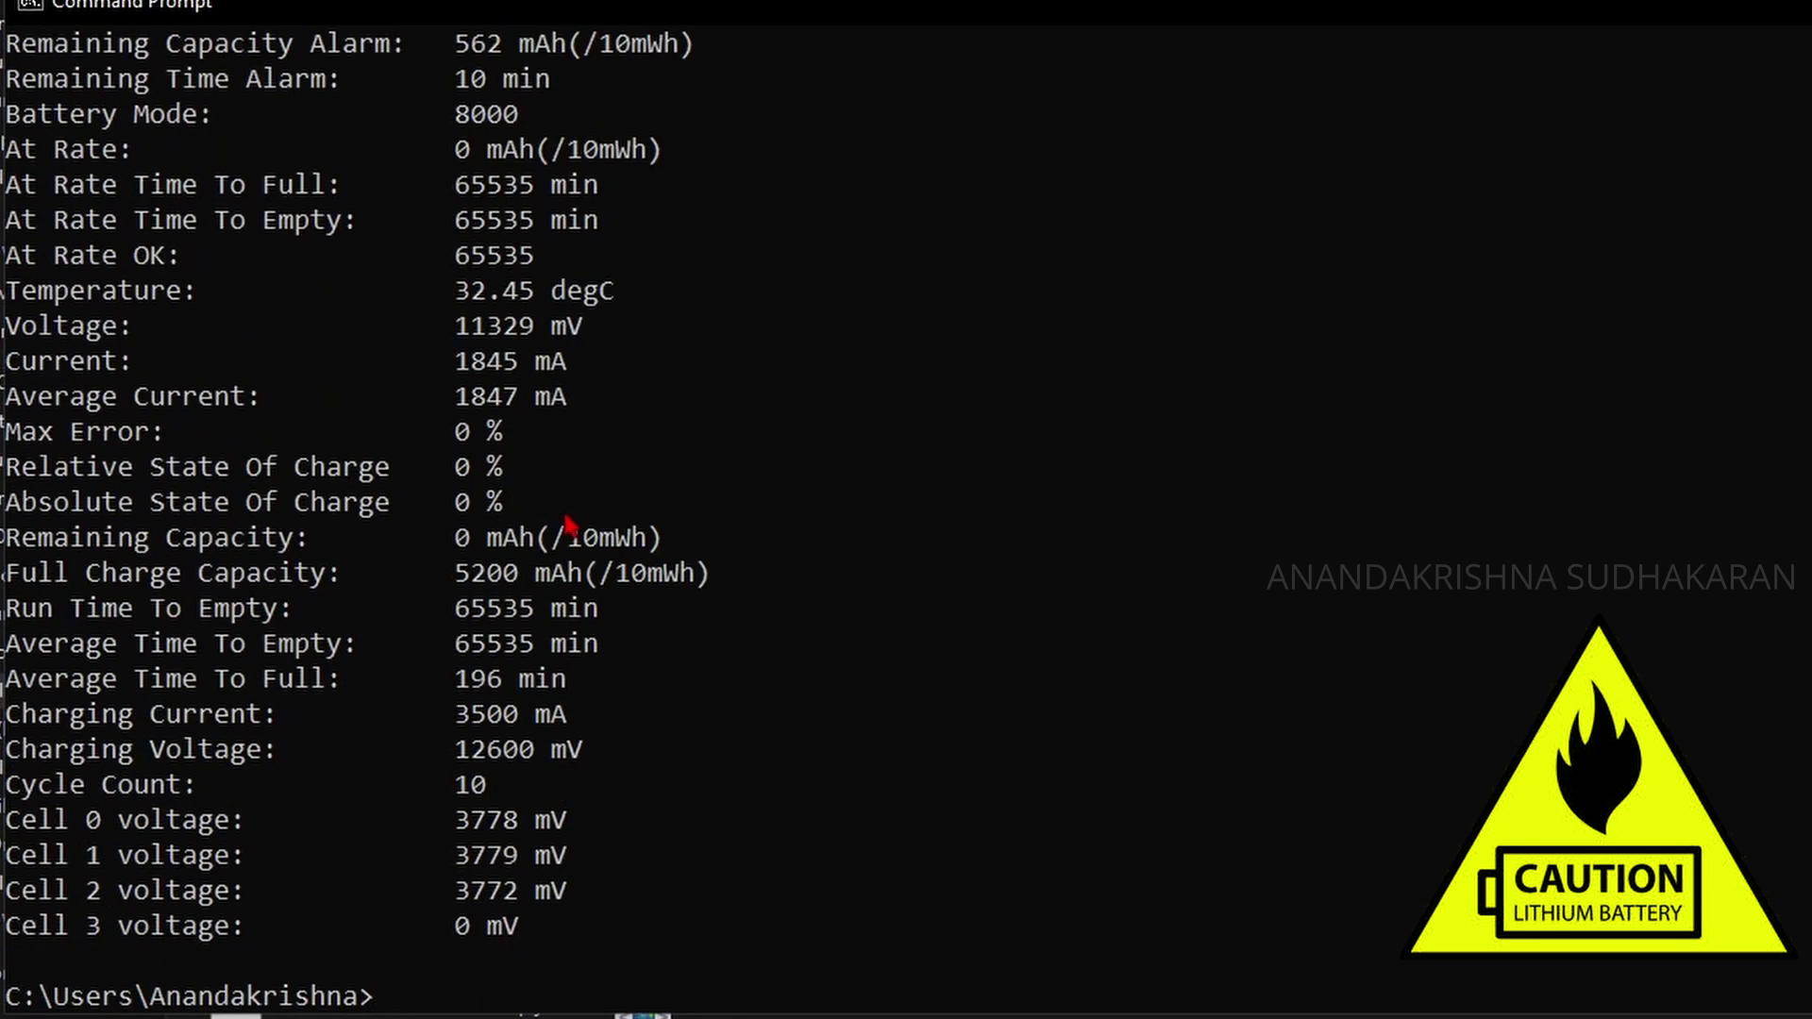
key("Up")
key("Return")
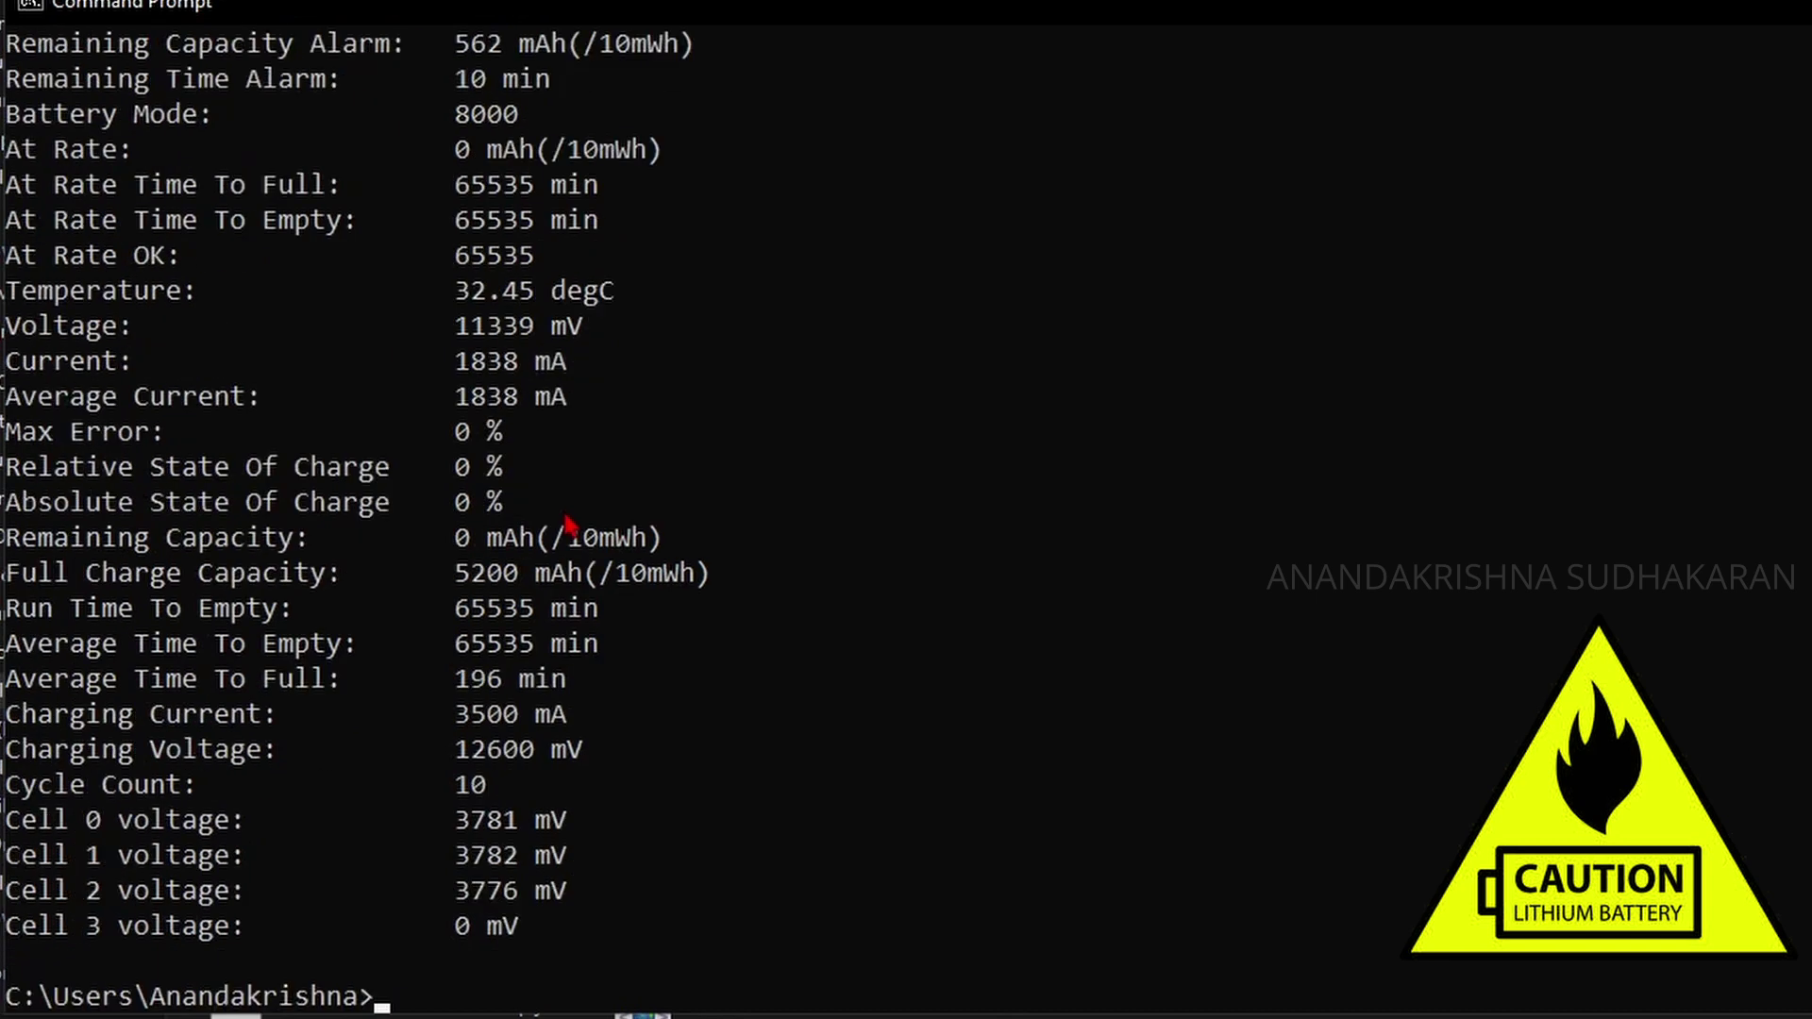
key("Up")
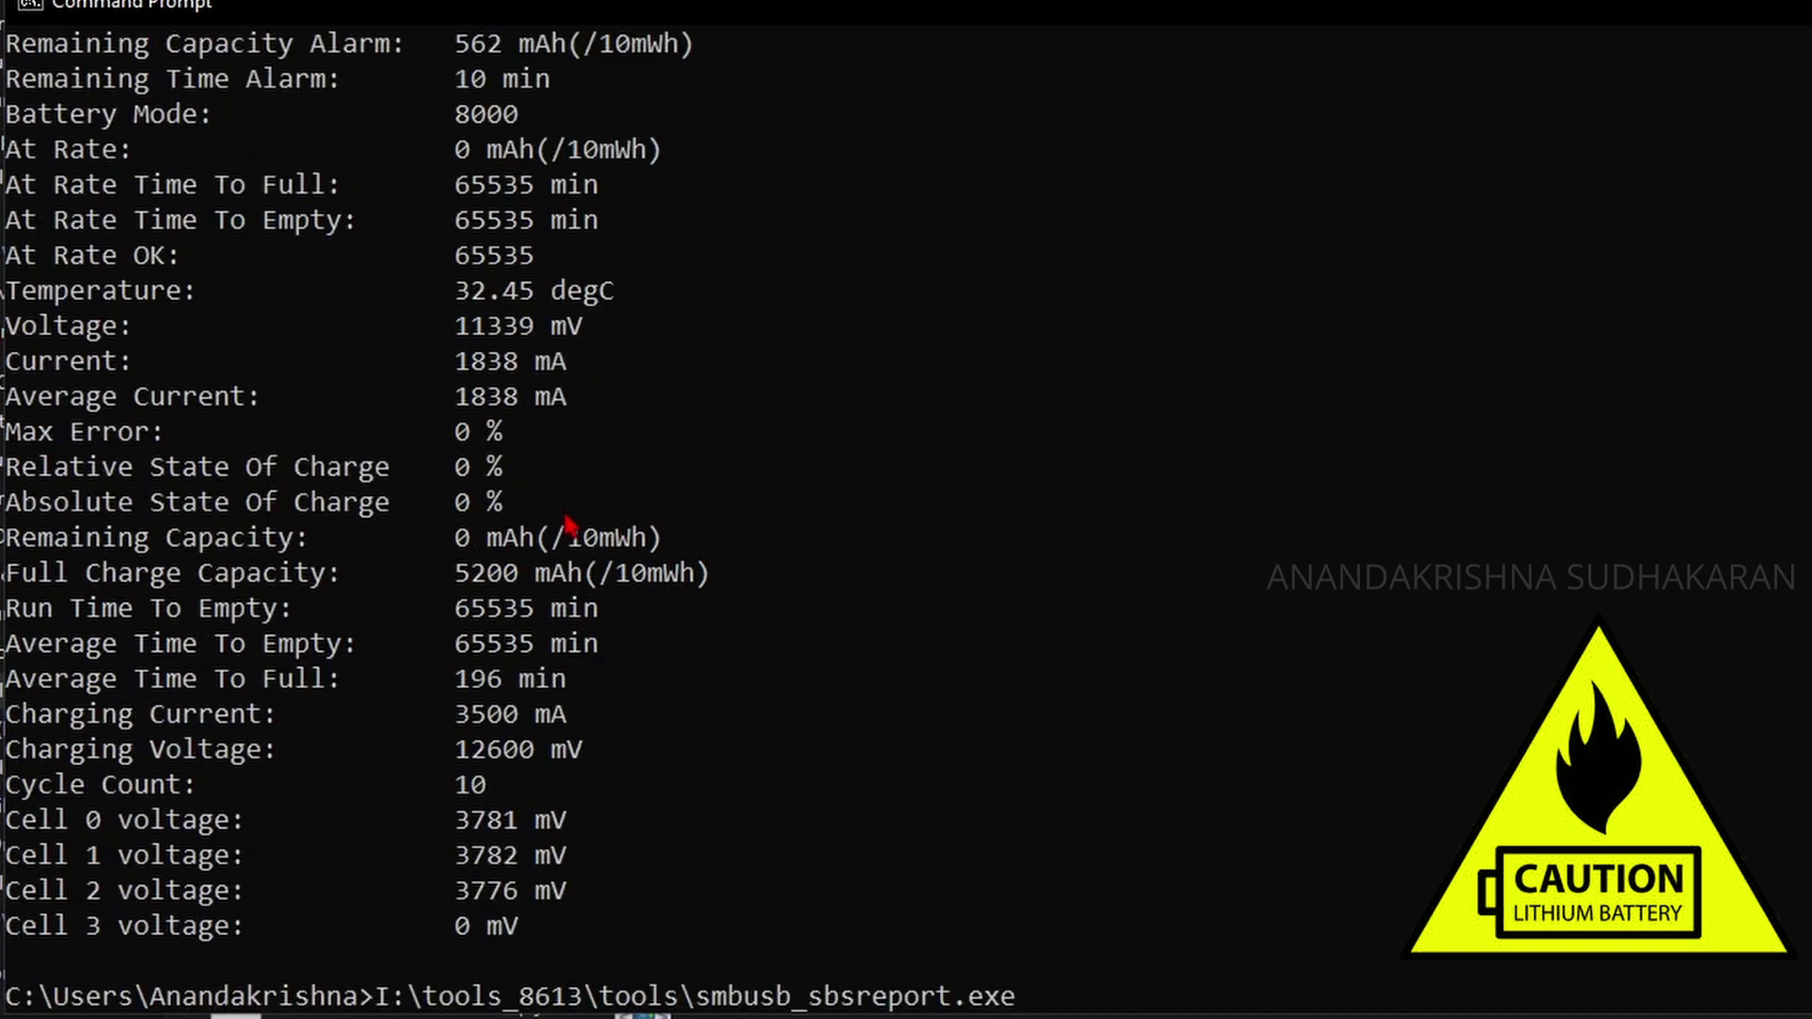
key("Return")
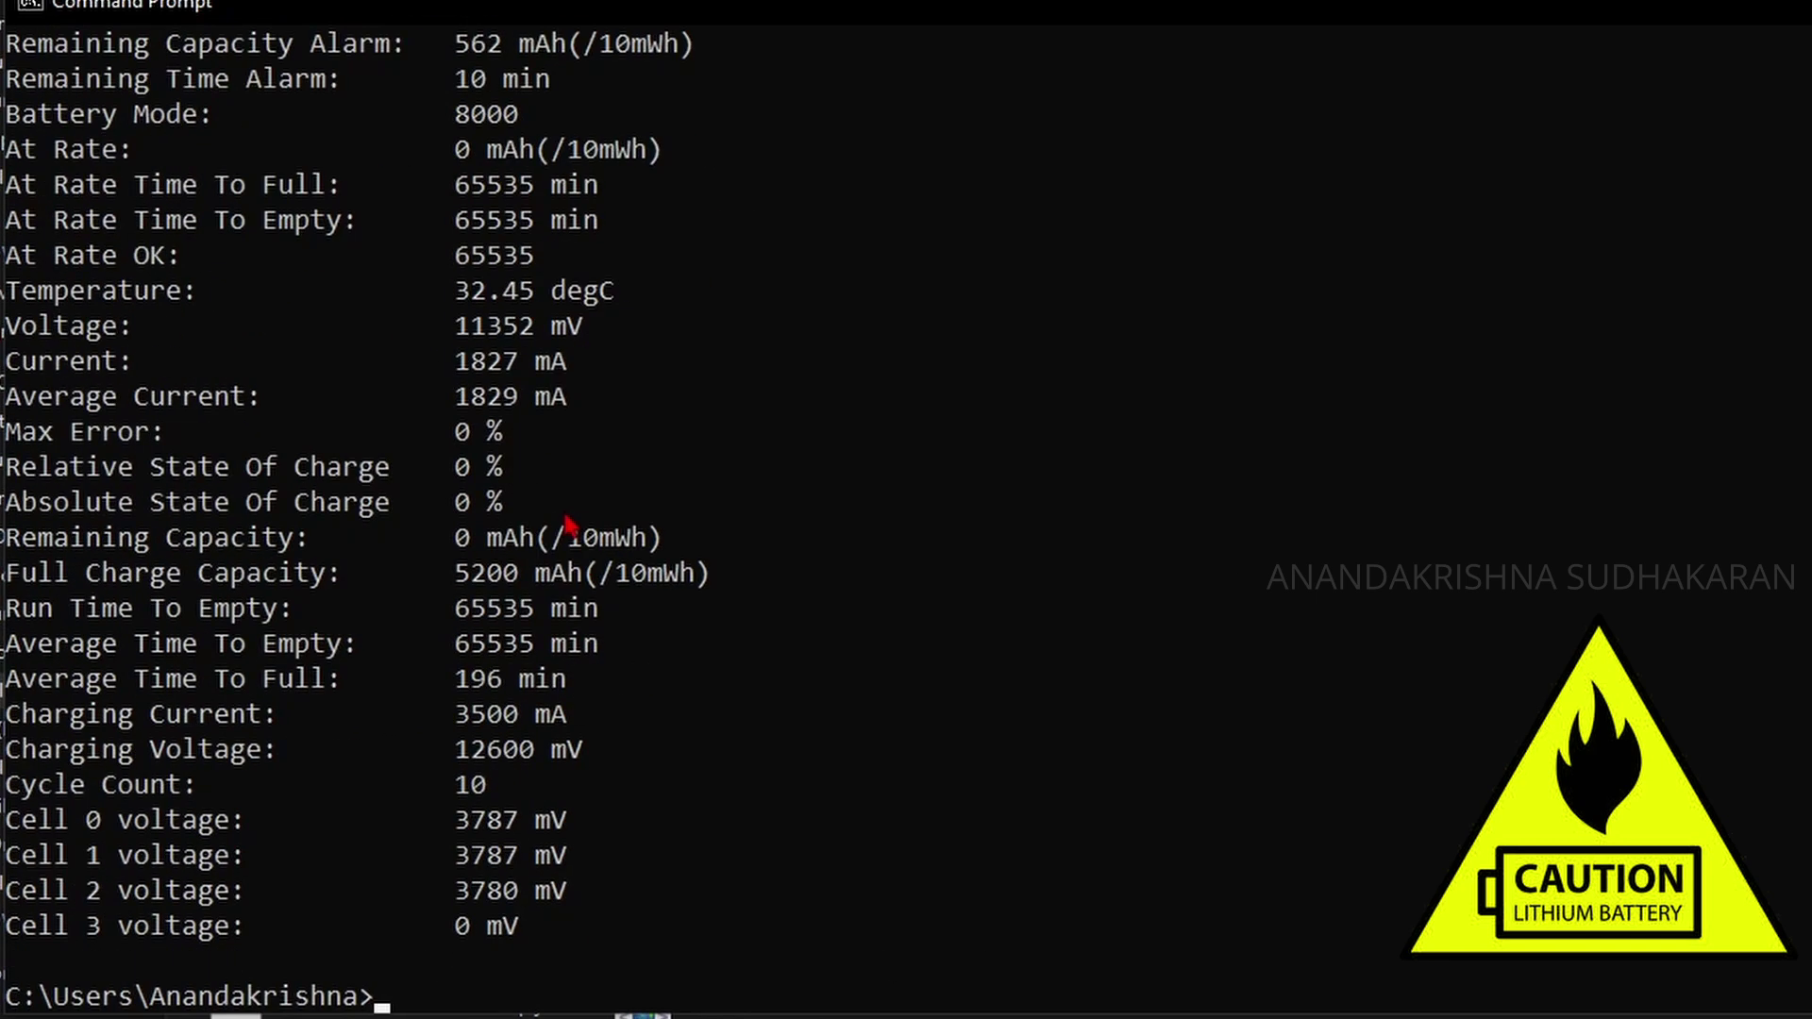
key("Up")
key("Return")
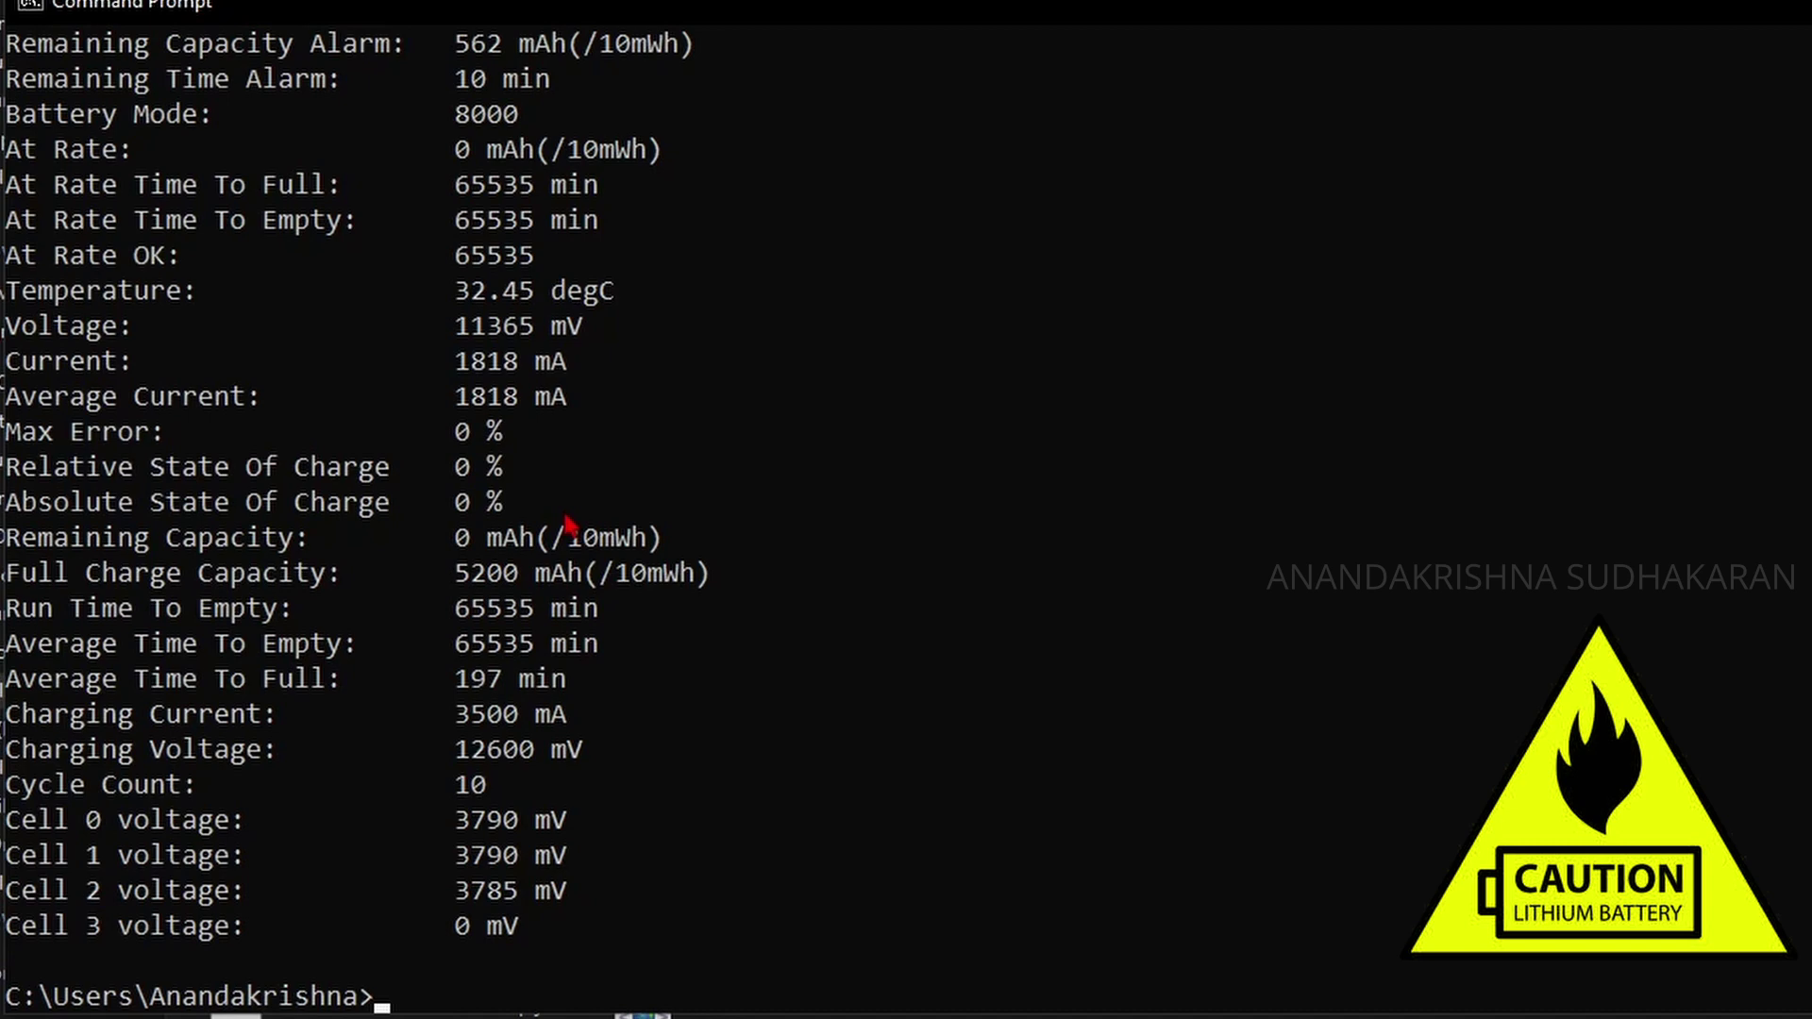
Keep rerunning the report while charging at 1730 mA; capacity holds at 5200 mAh
key("Up")
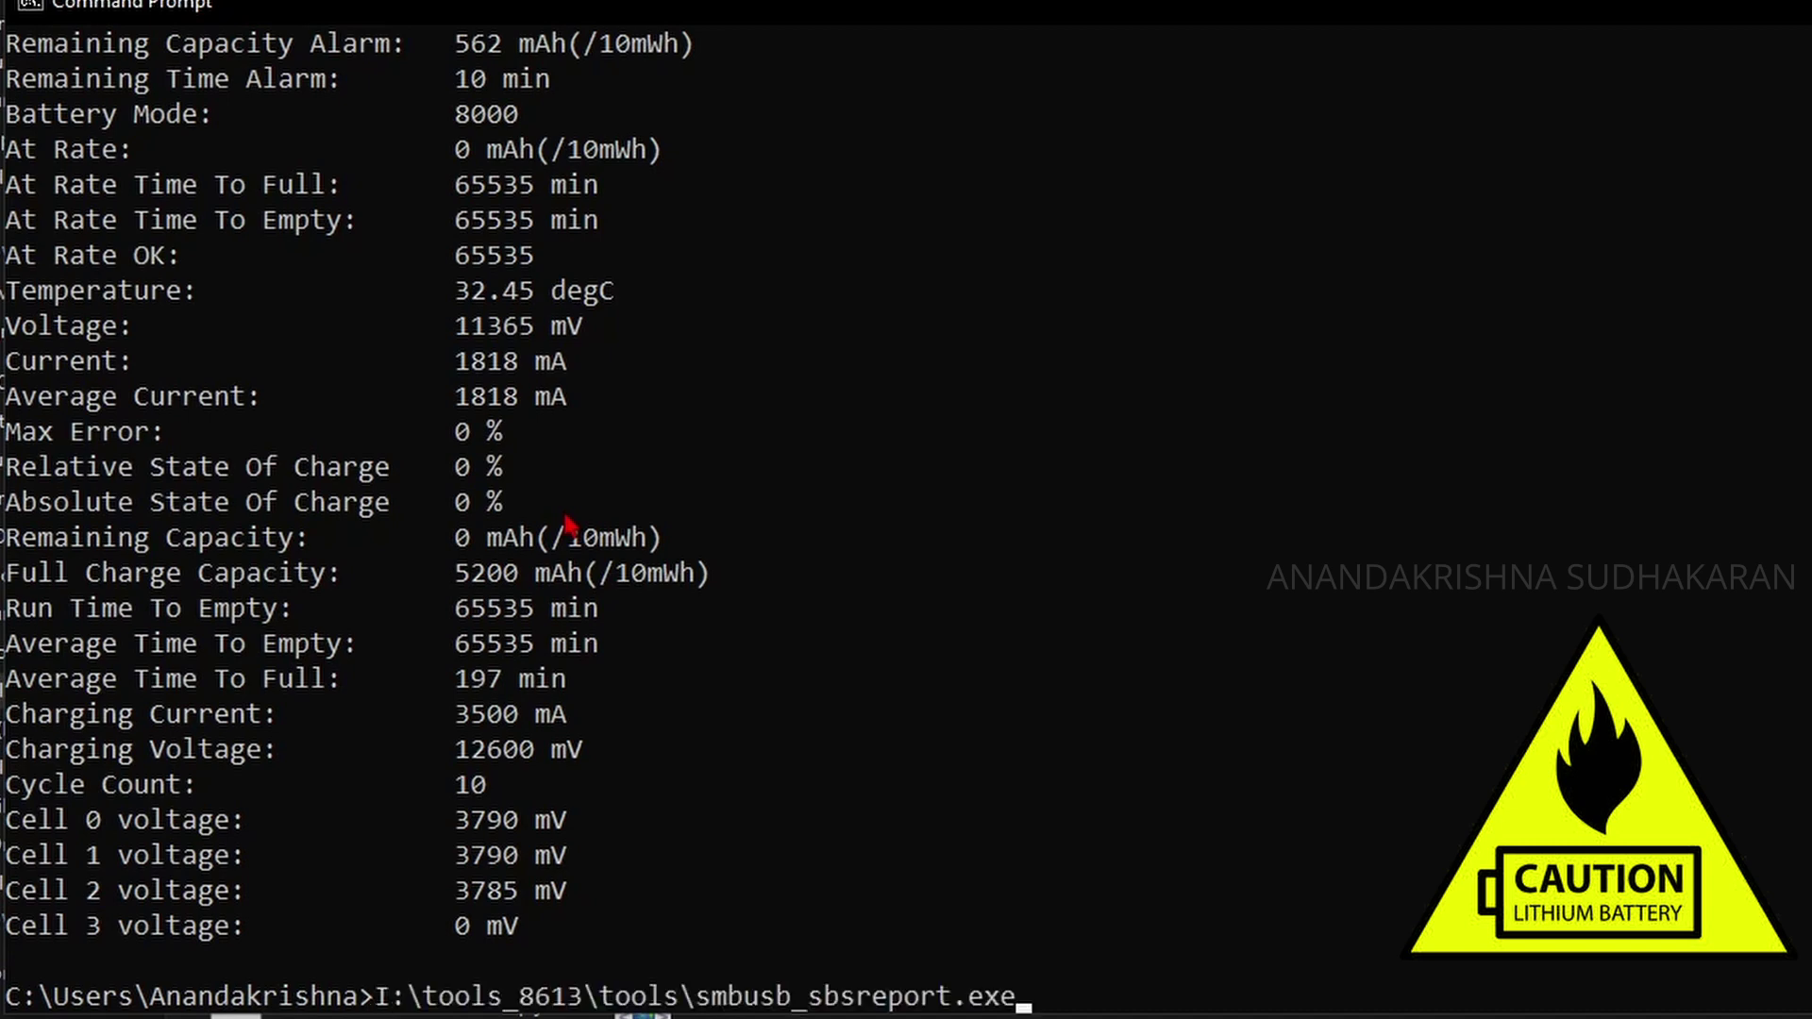
key("Return")
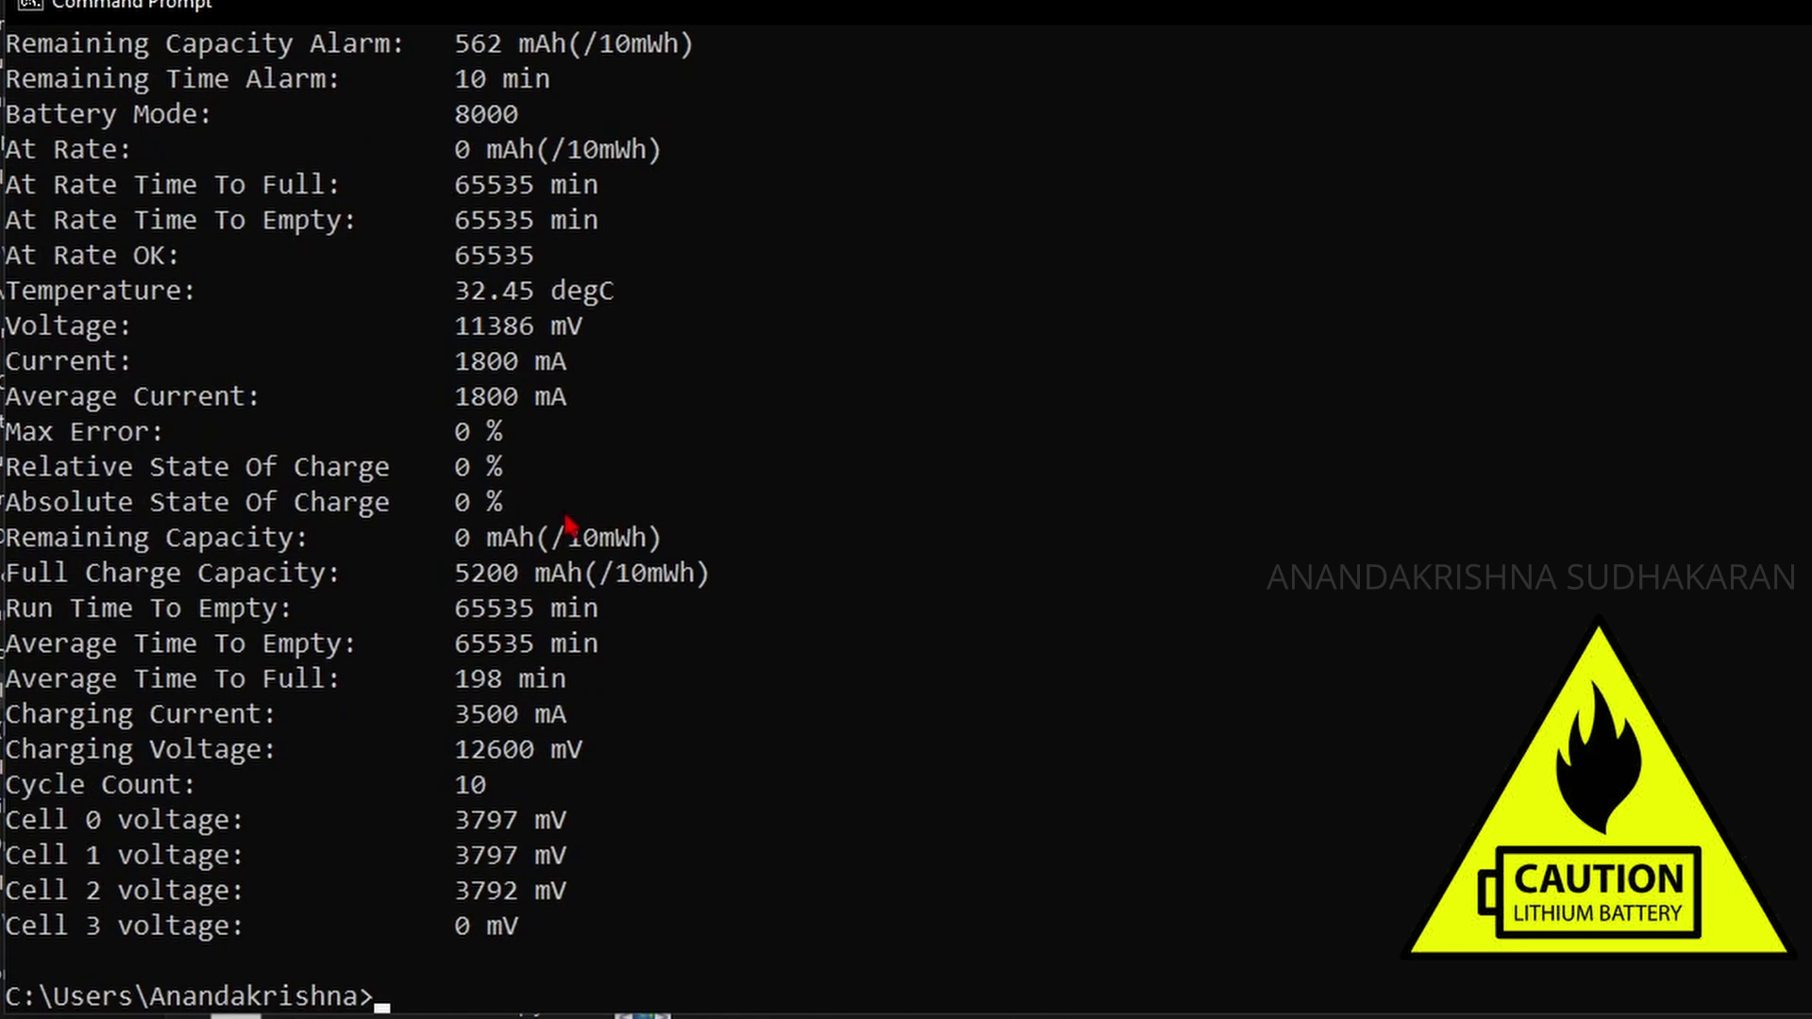
key("Up")
key("Return")
key("Up")
key("Return")
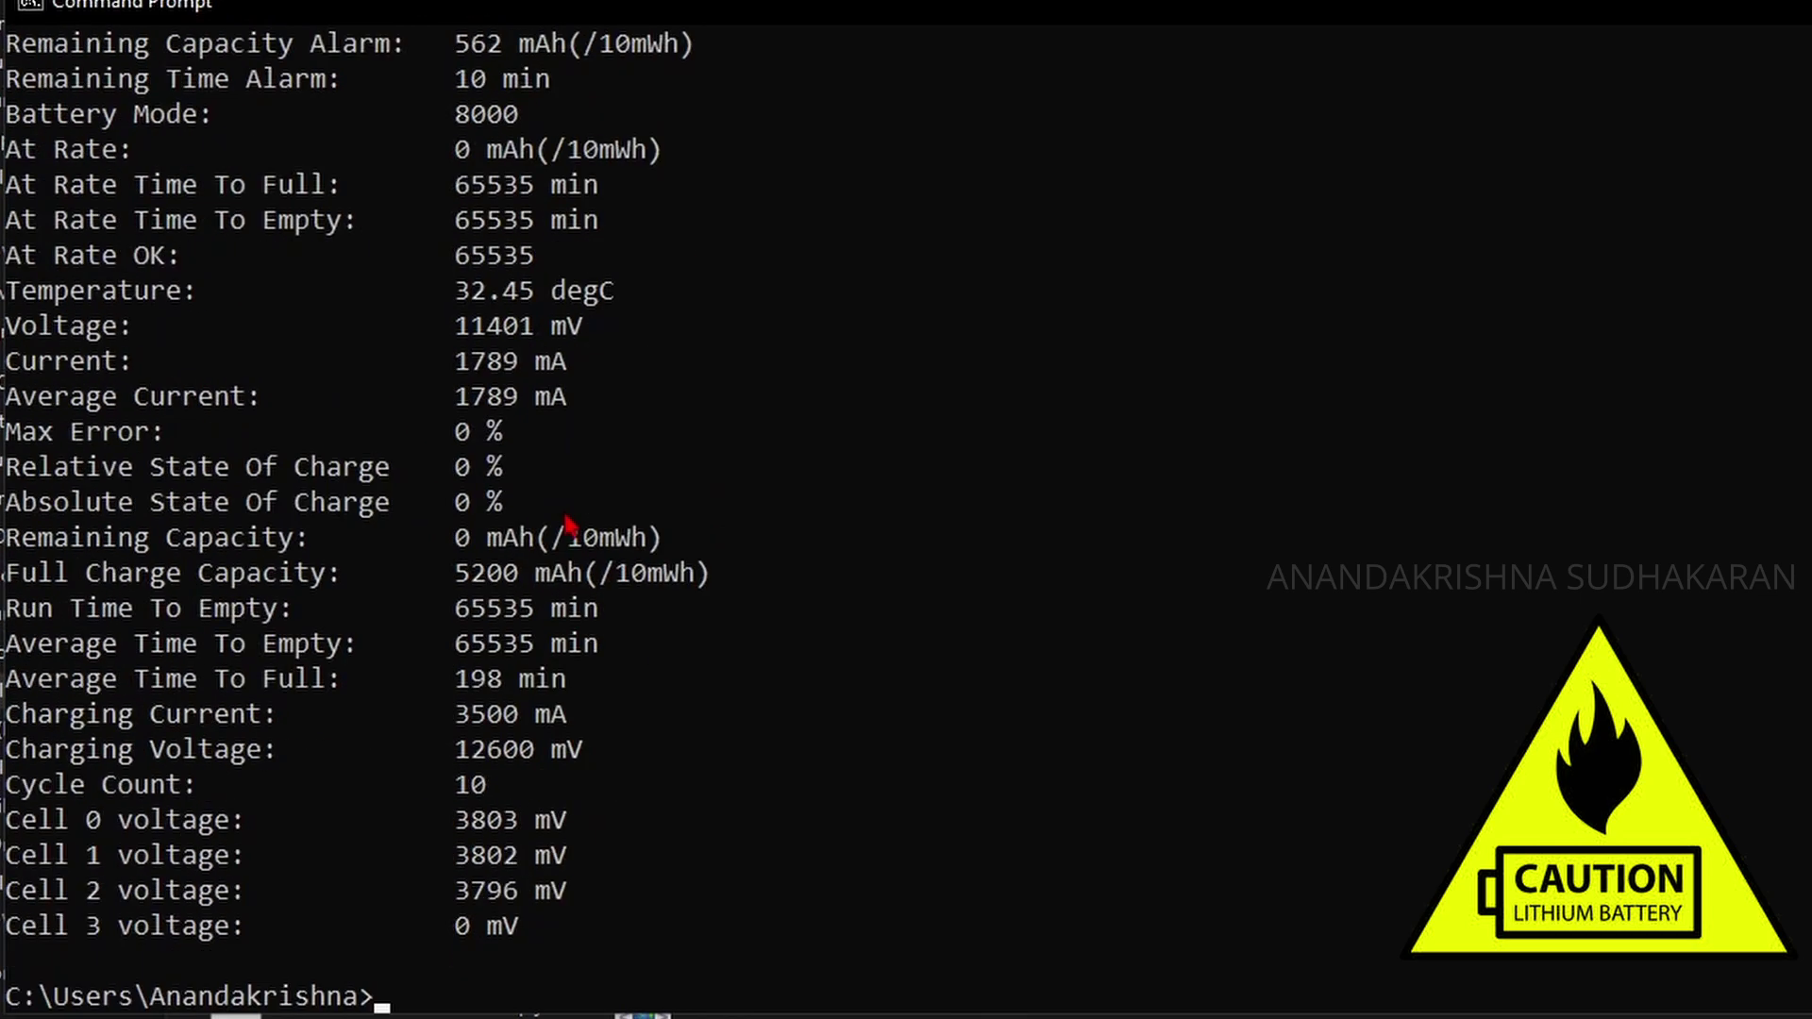
key("Up")
key("Return")
key("Up")
key("Return")
key("Up")
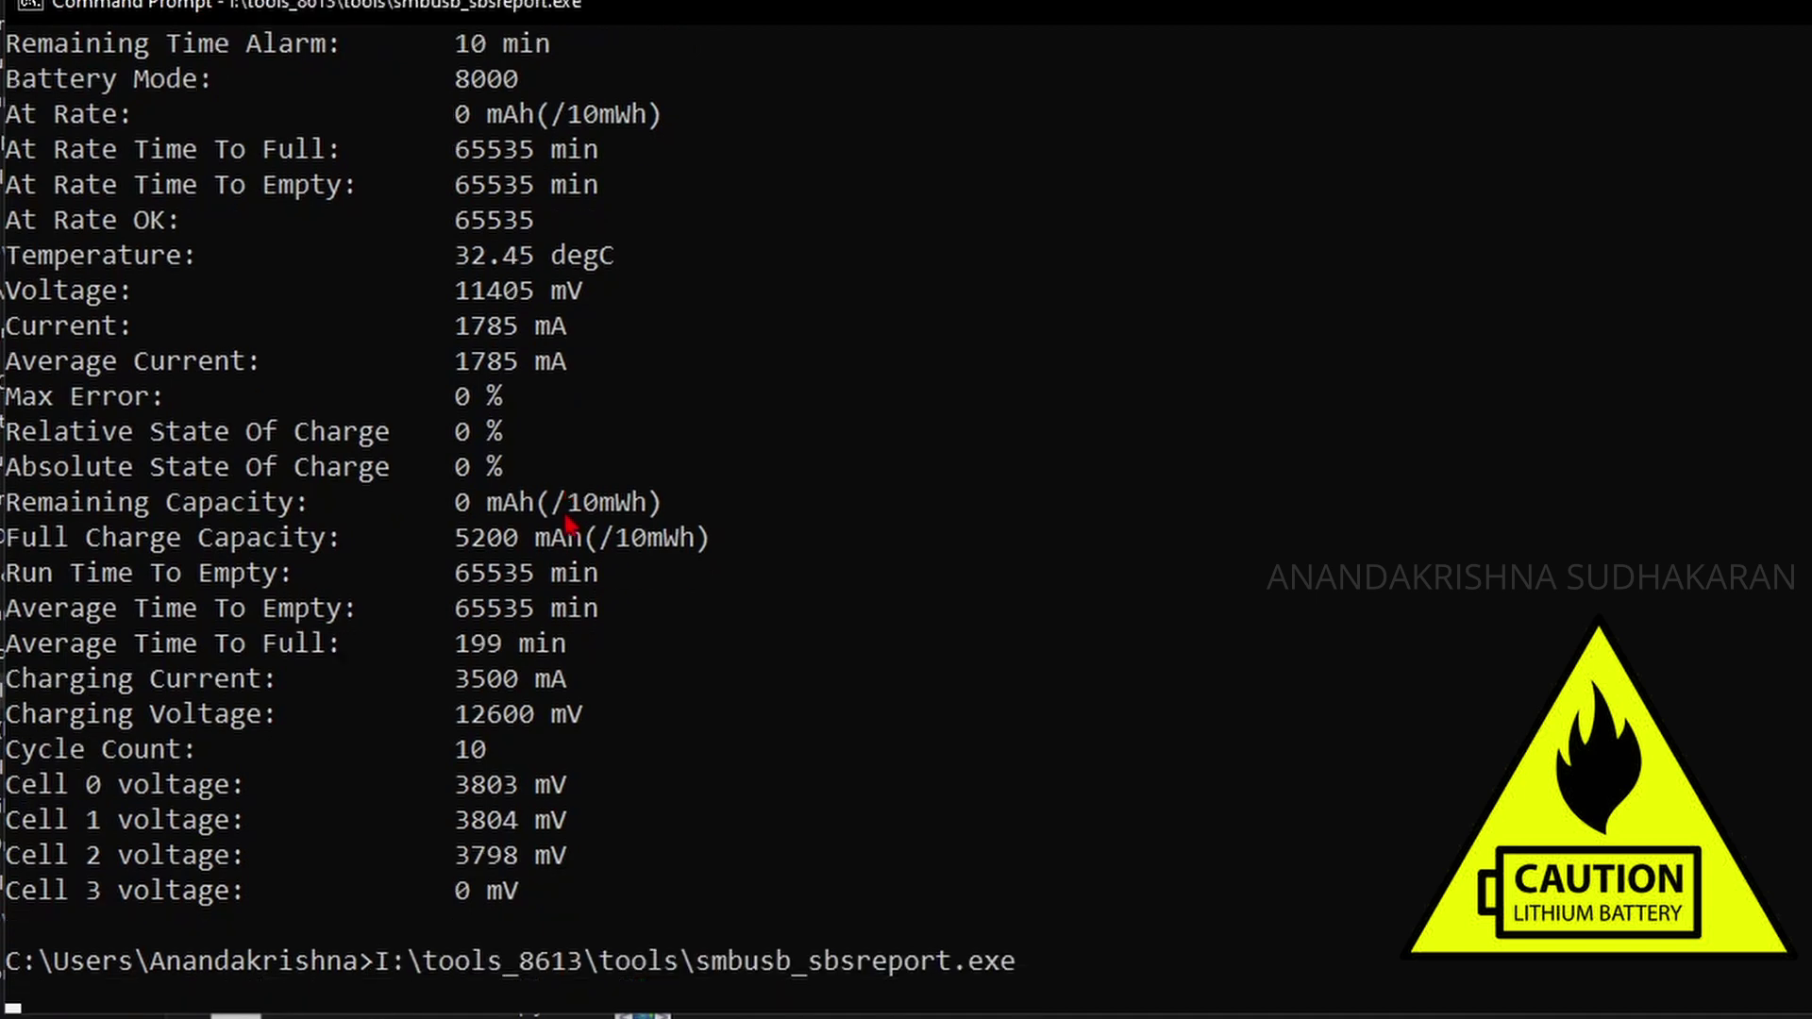
key("Return")
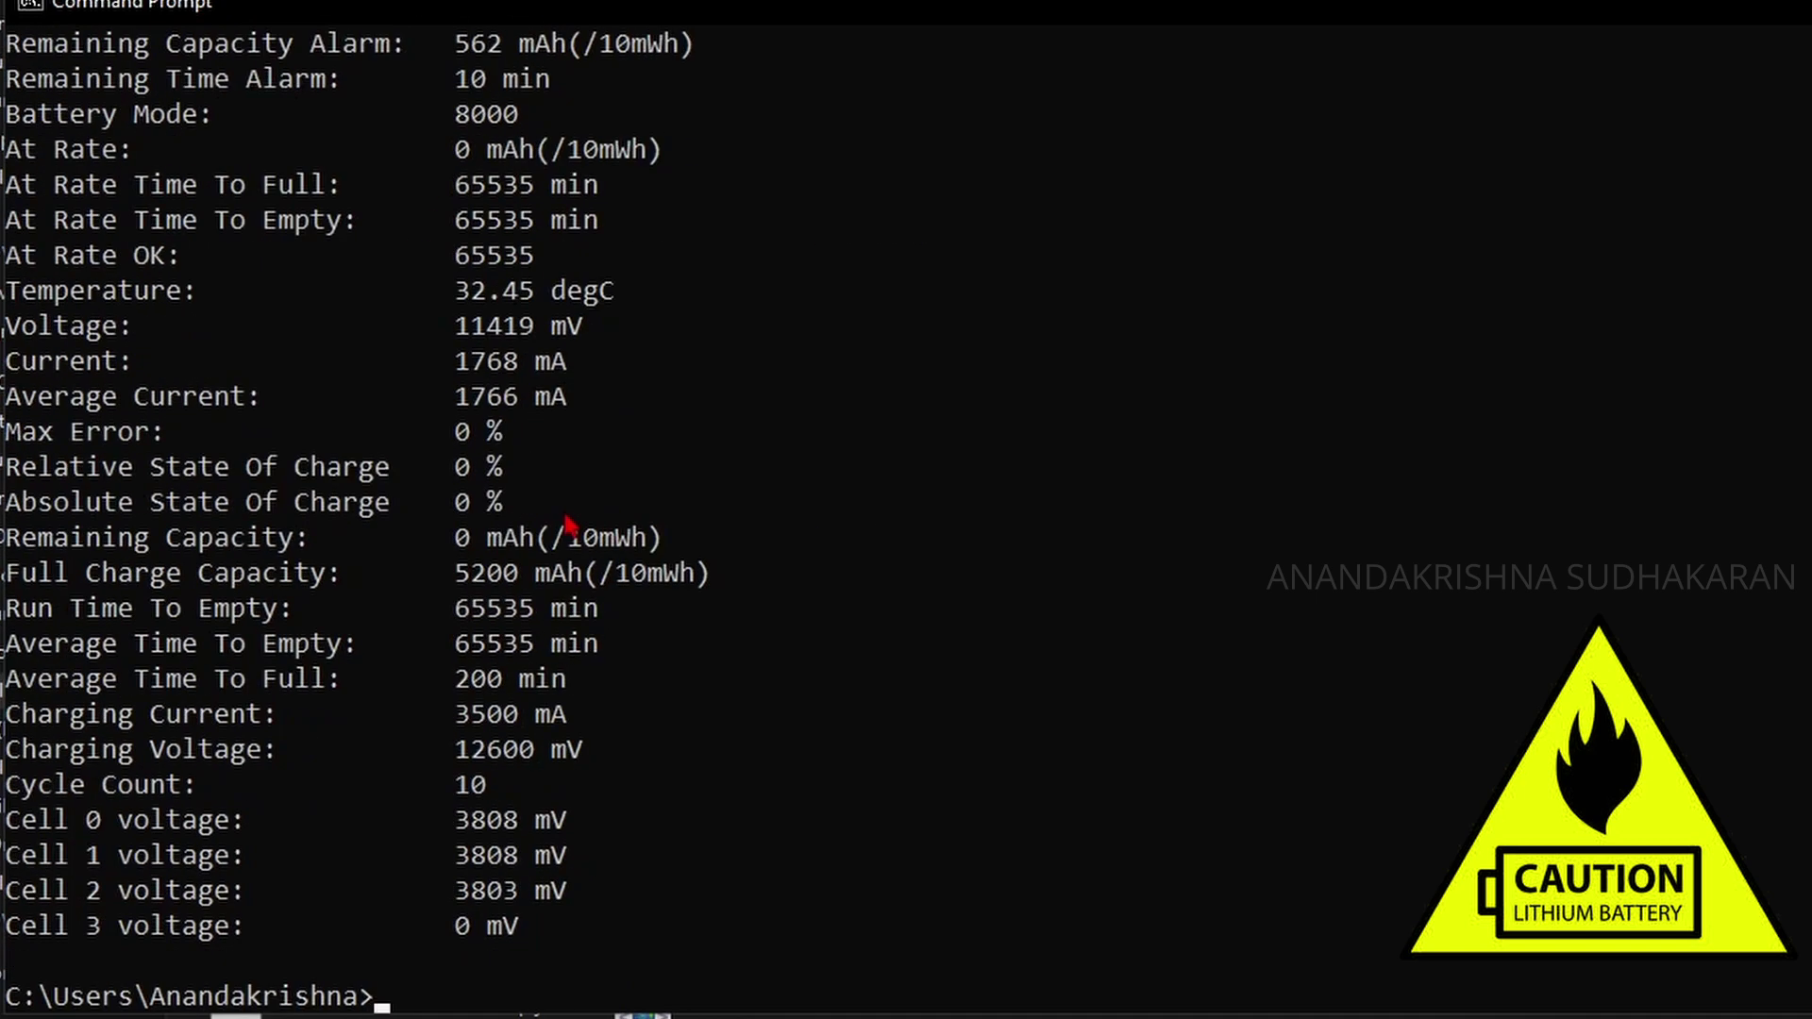
key("Up")
key("Return")
key("Up")
key("Return")
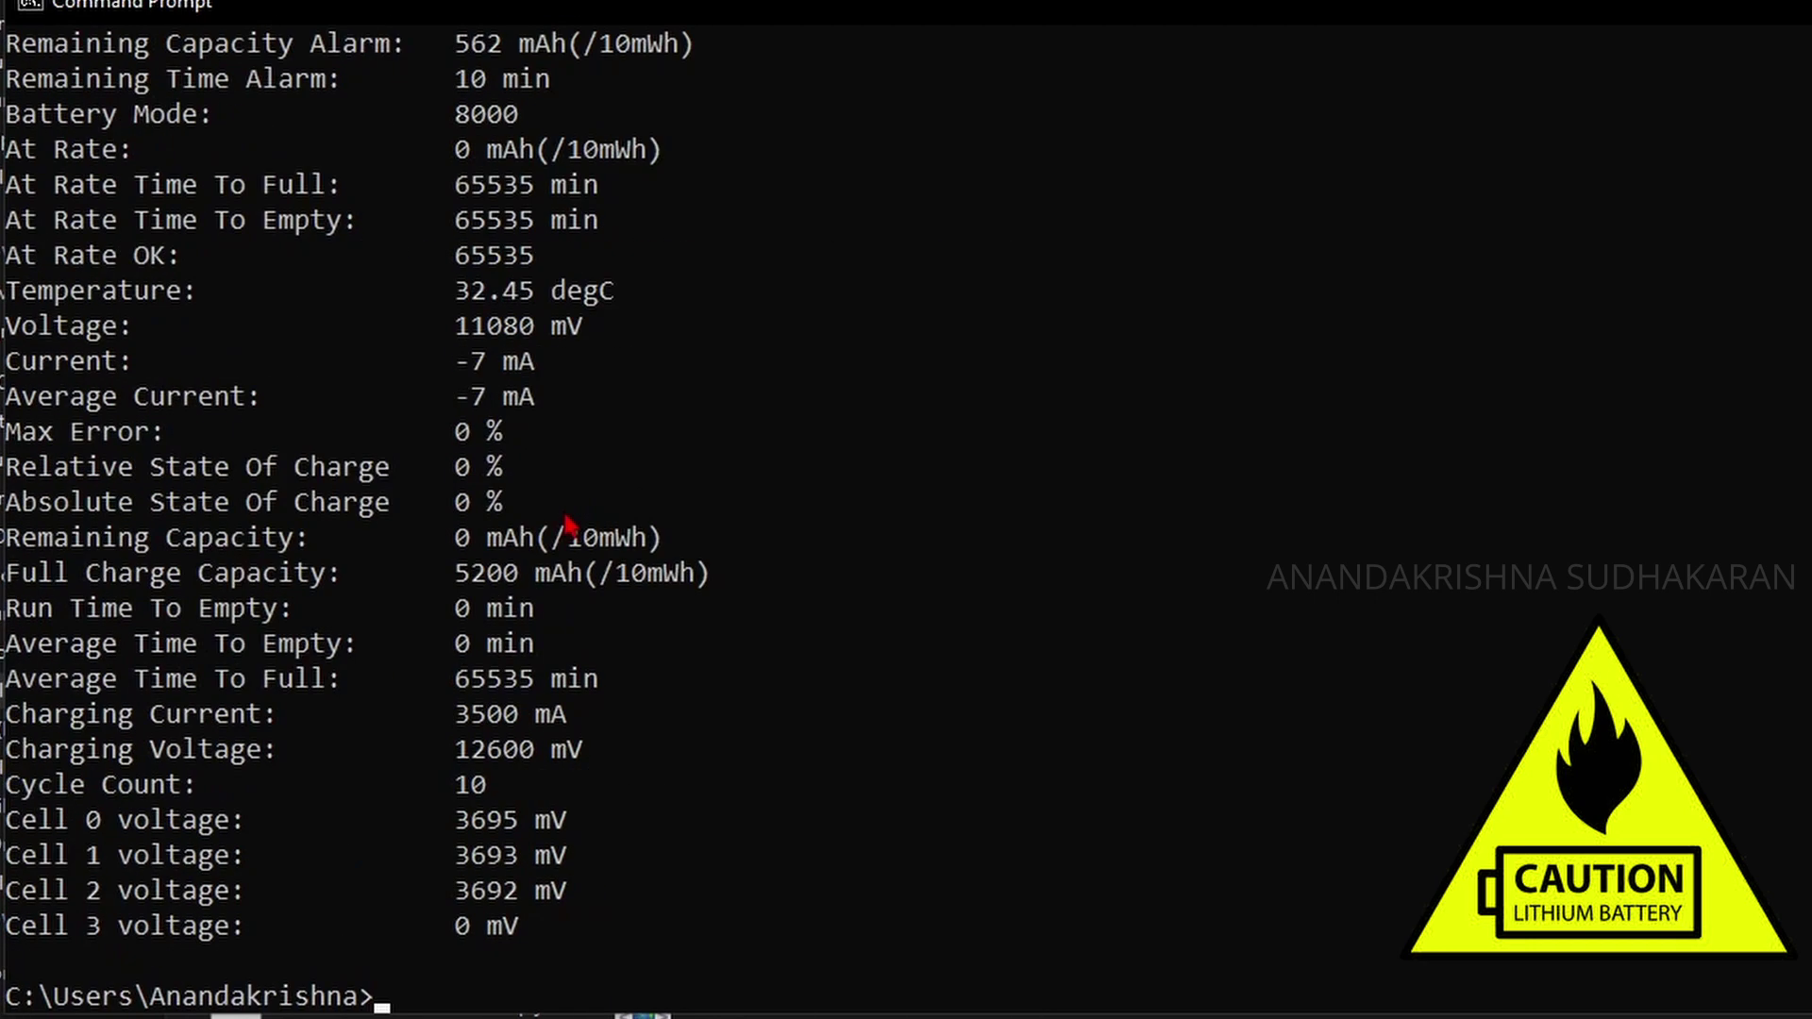
key("Up")
key("Return")
key("Up")
key("Return")
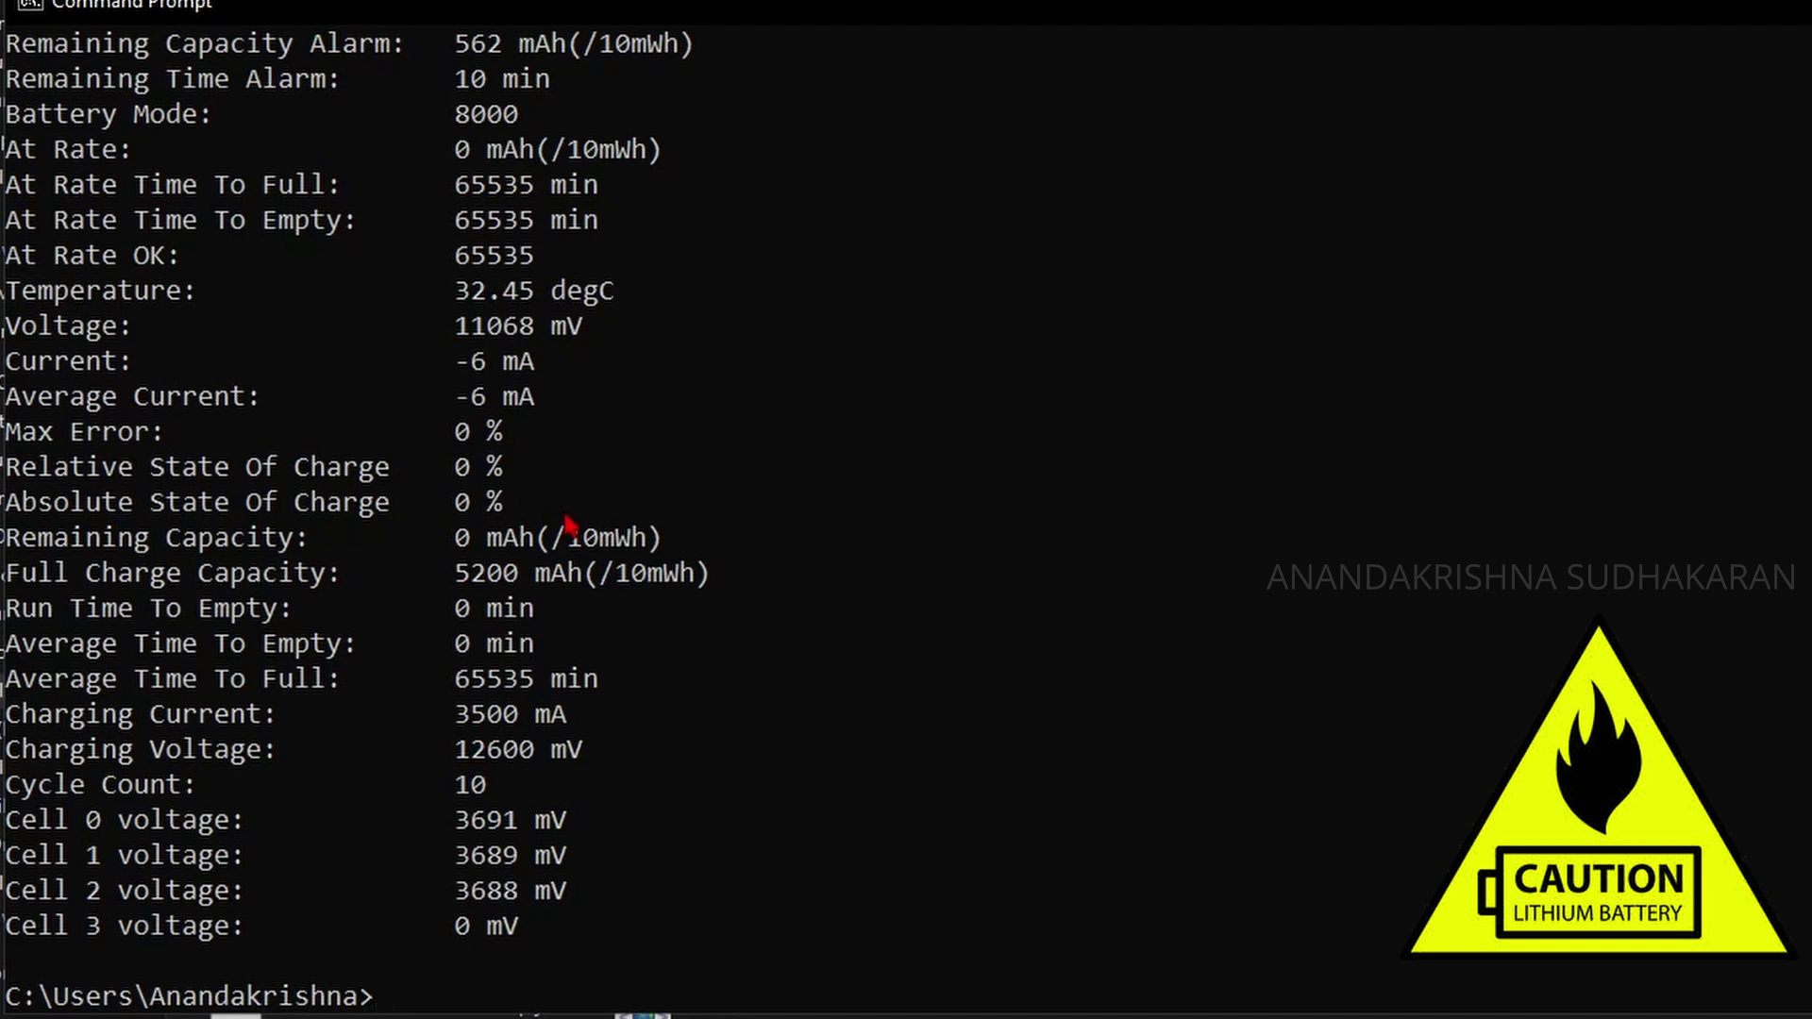
key("Up")
key("Return")
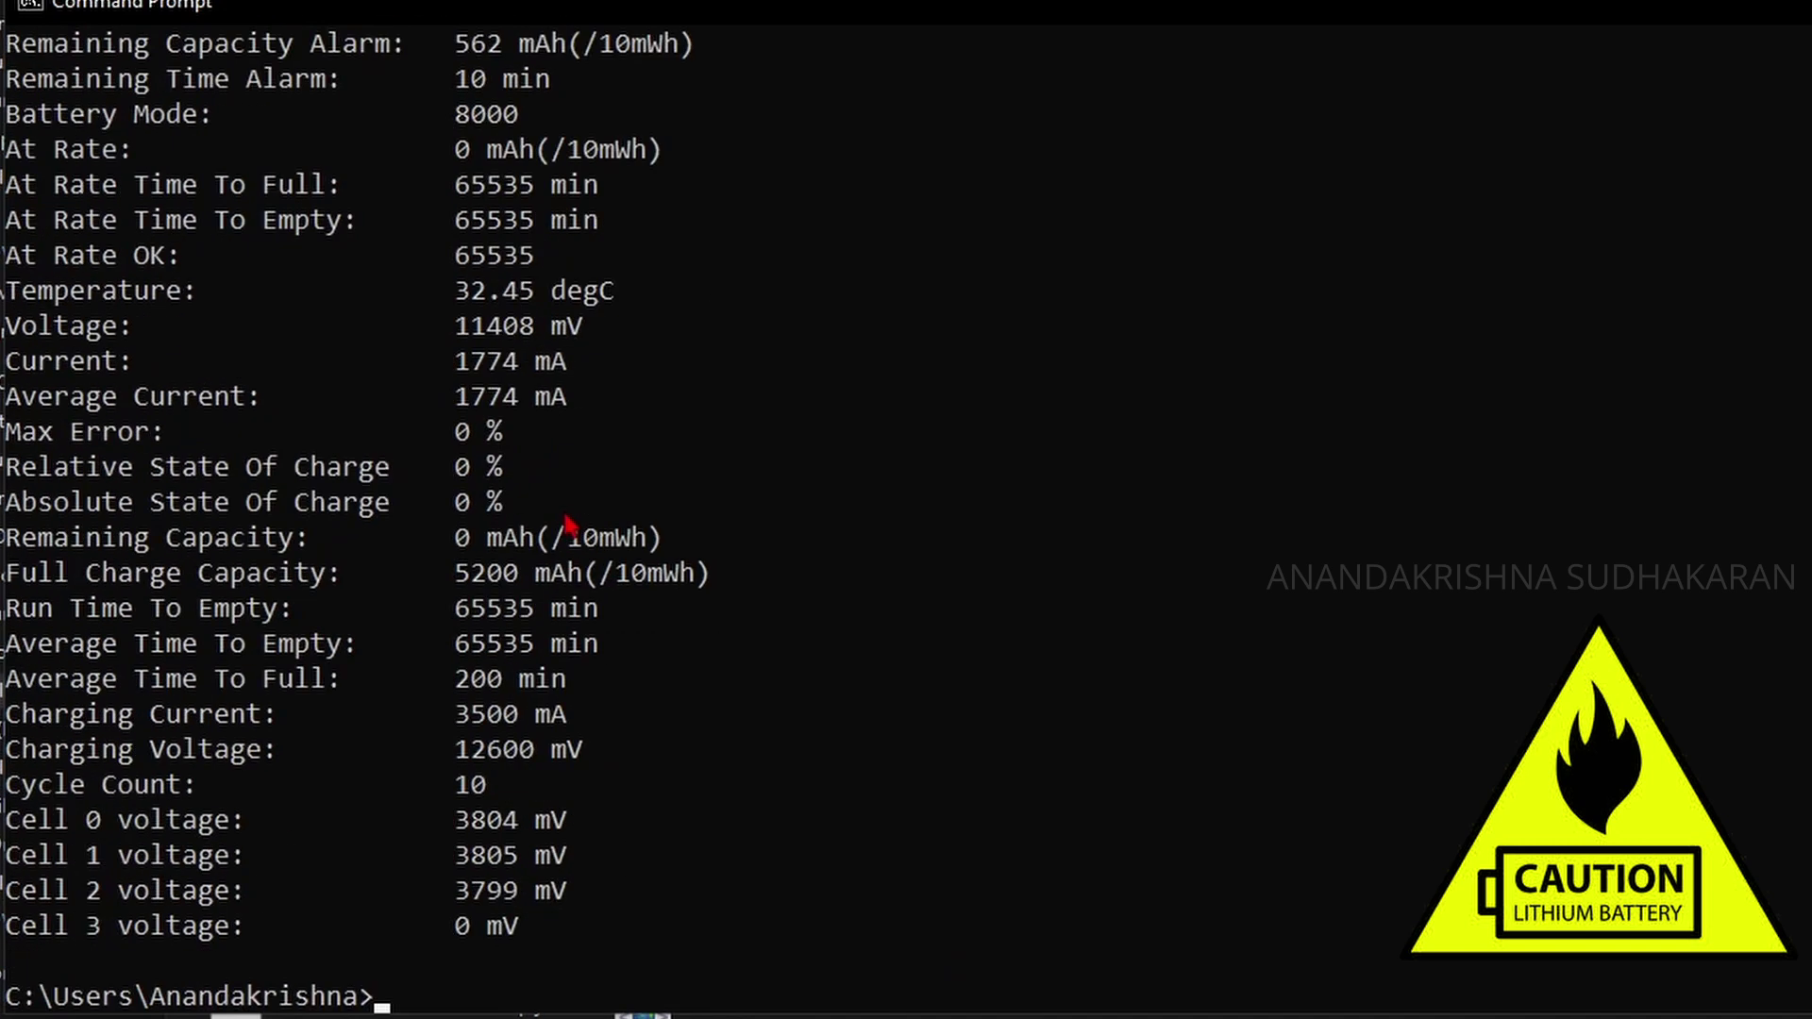
key("Up")
key("Return")
key("Up")
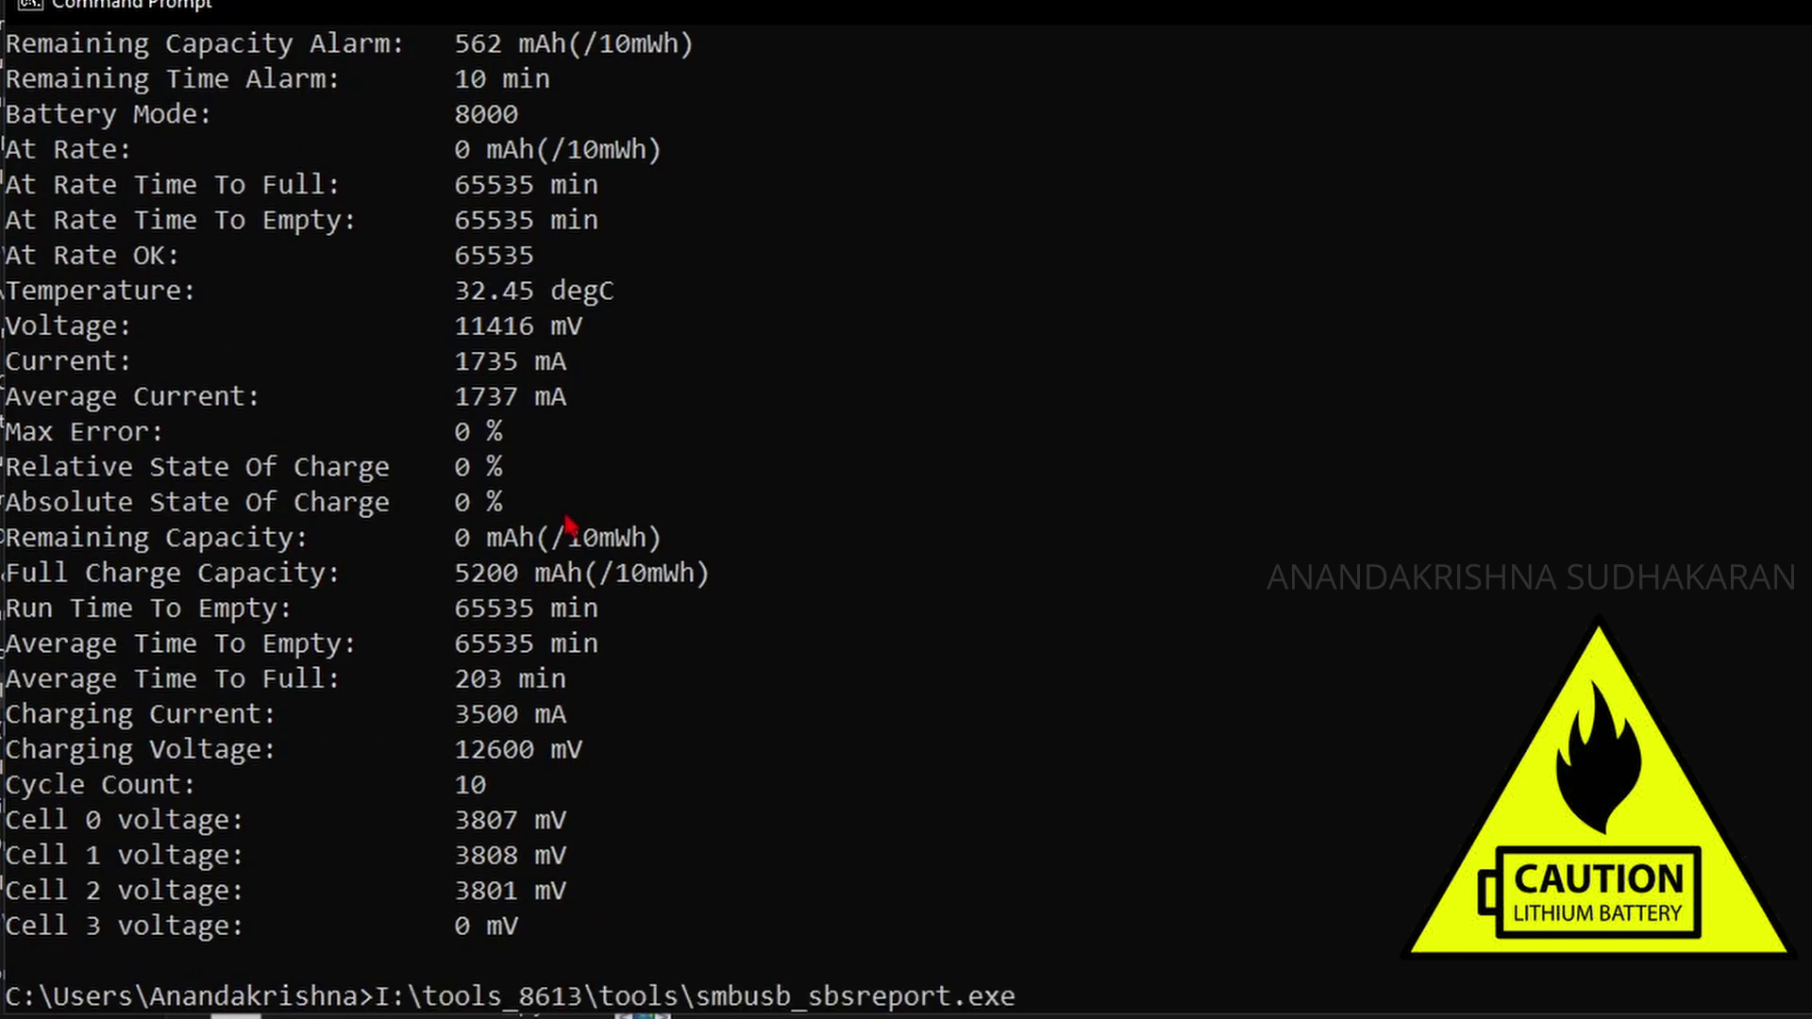
key("Return")
key("Up")
key("Return")
key("Up")
key("Return")
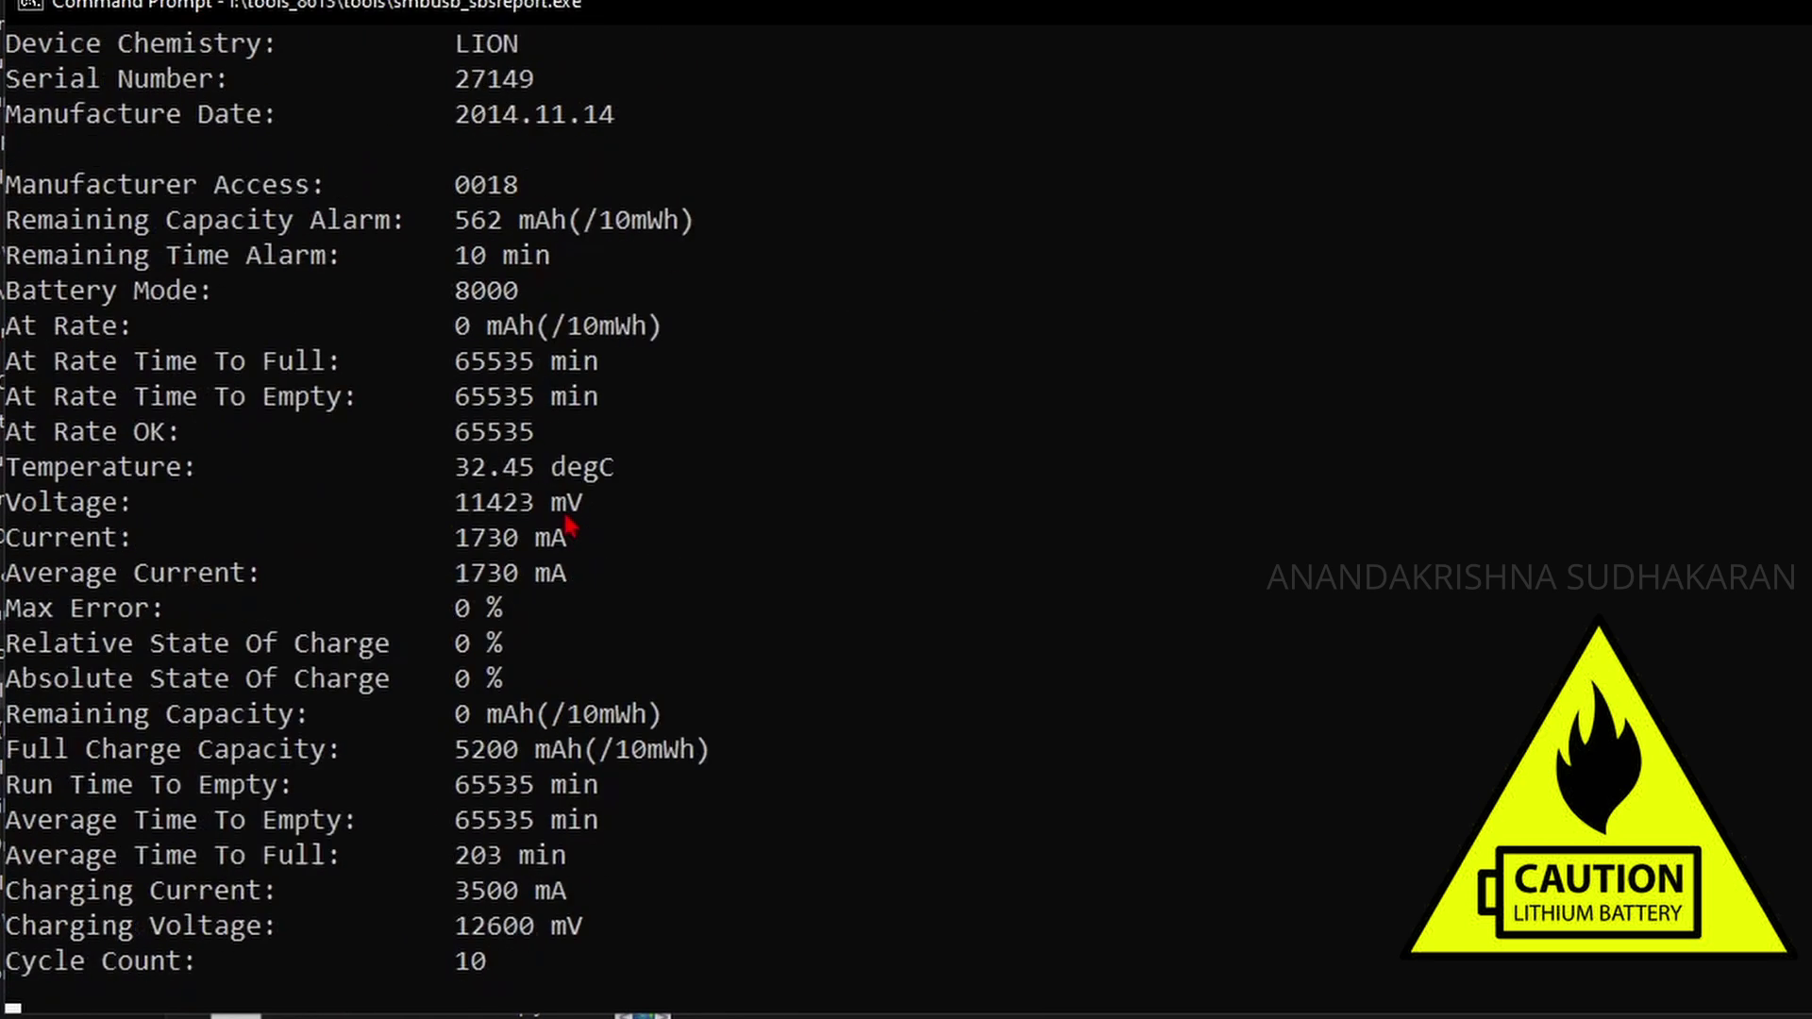